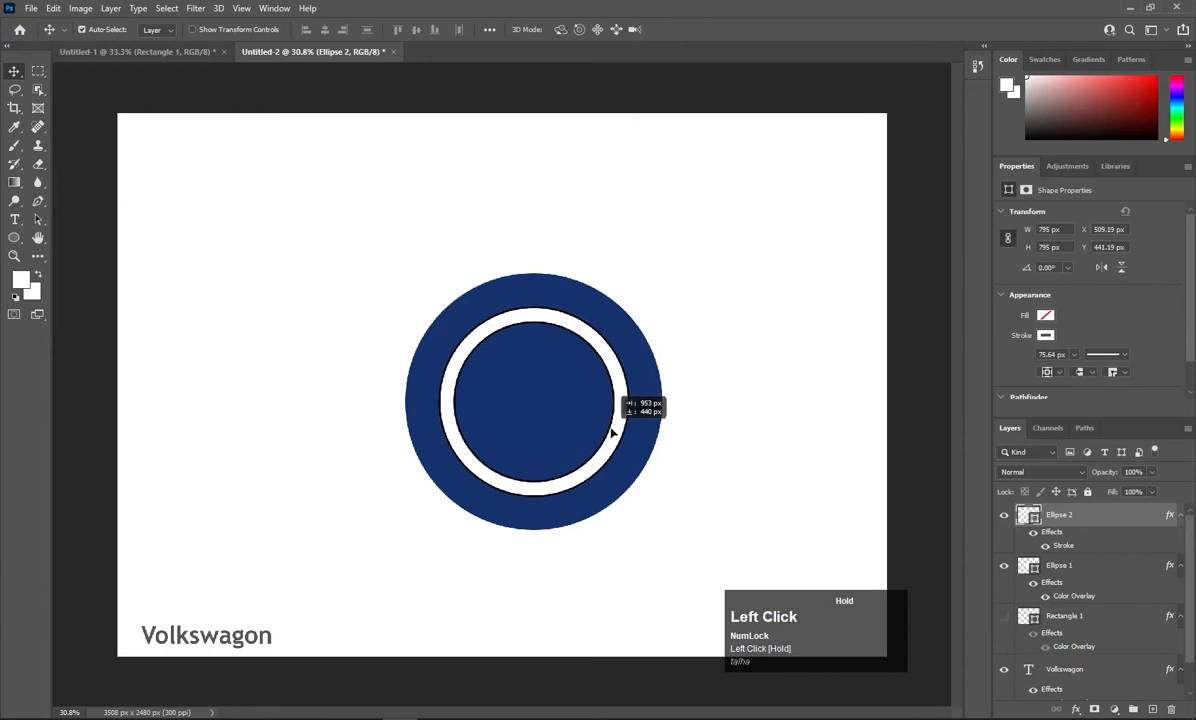
Remove the Stroke effect from the white ring layer's blending options.
right_click(878, 124)
left_click(894, 128)
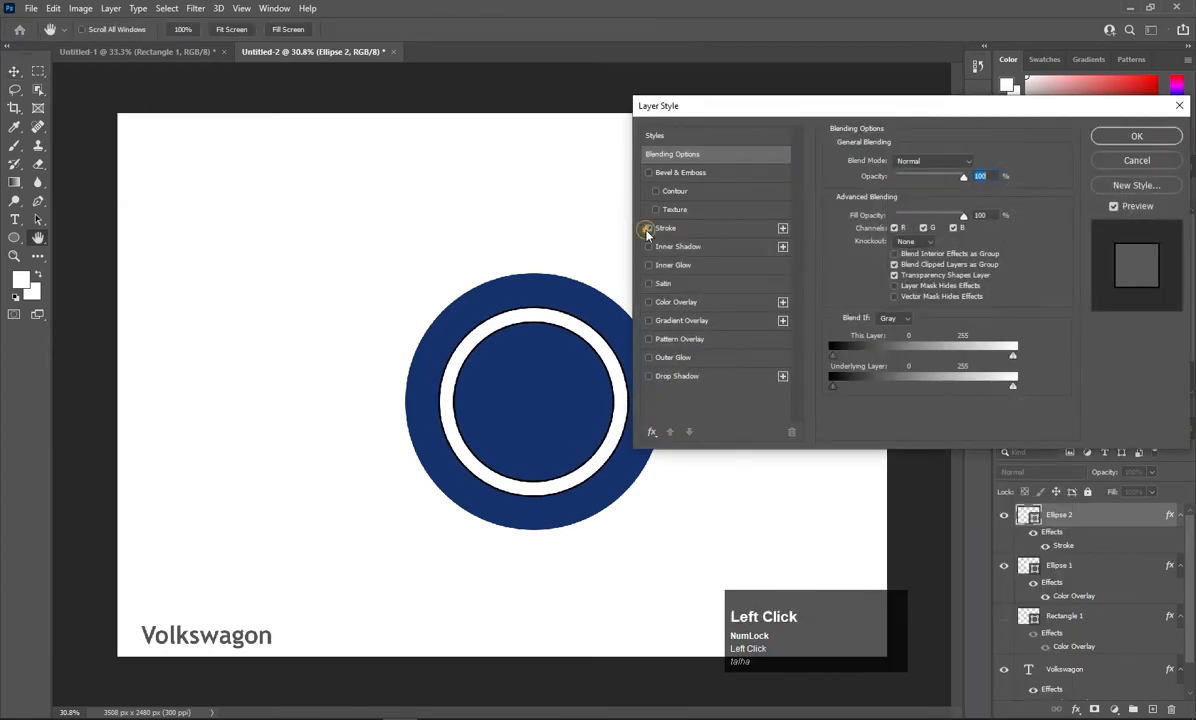
left_click(646, 229)
left_click(1147, 142)
Scale the white ring to about 958 px wide, centred over the blue circle.
key("ctrl+t")
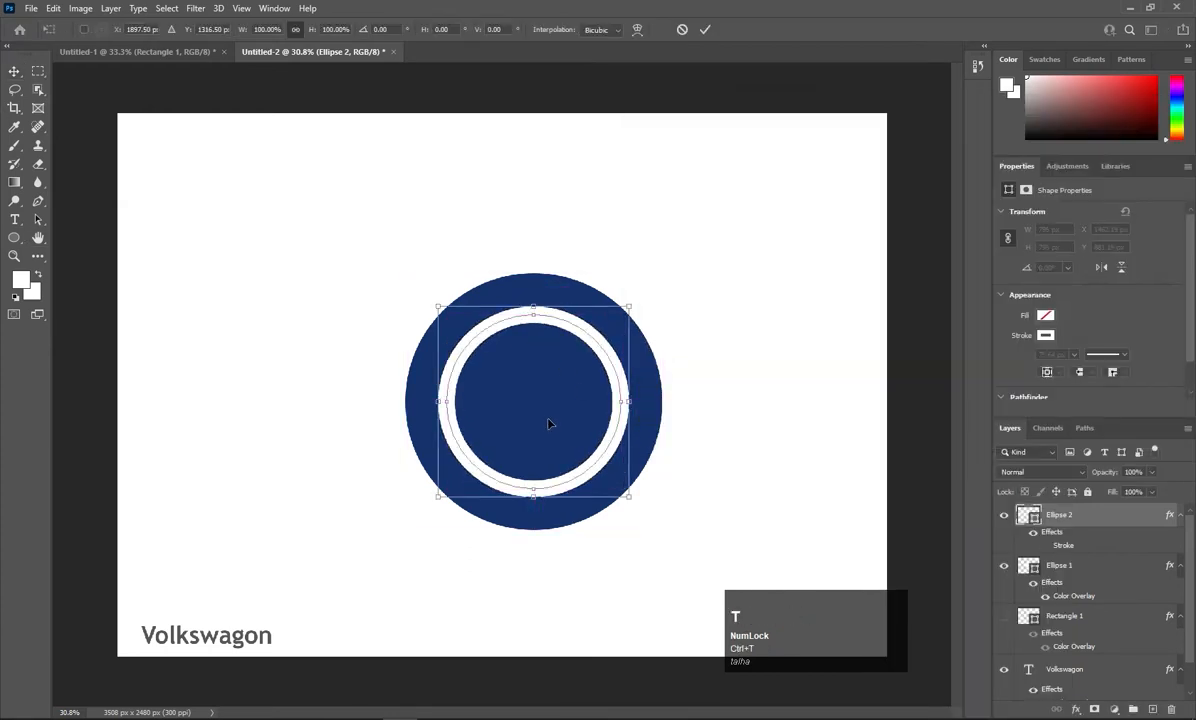
left_click_drag(604, 470, 603, 455)
left_click_drag(628, 497, 641, 518)
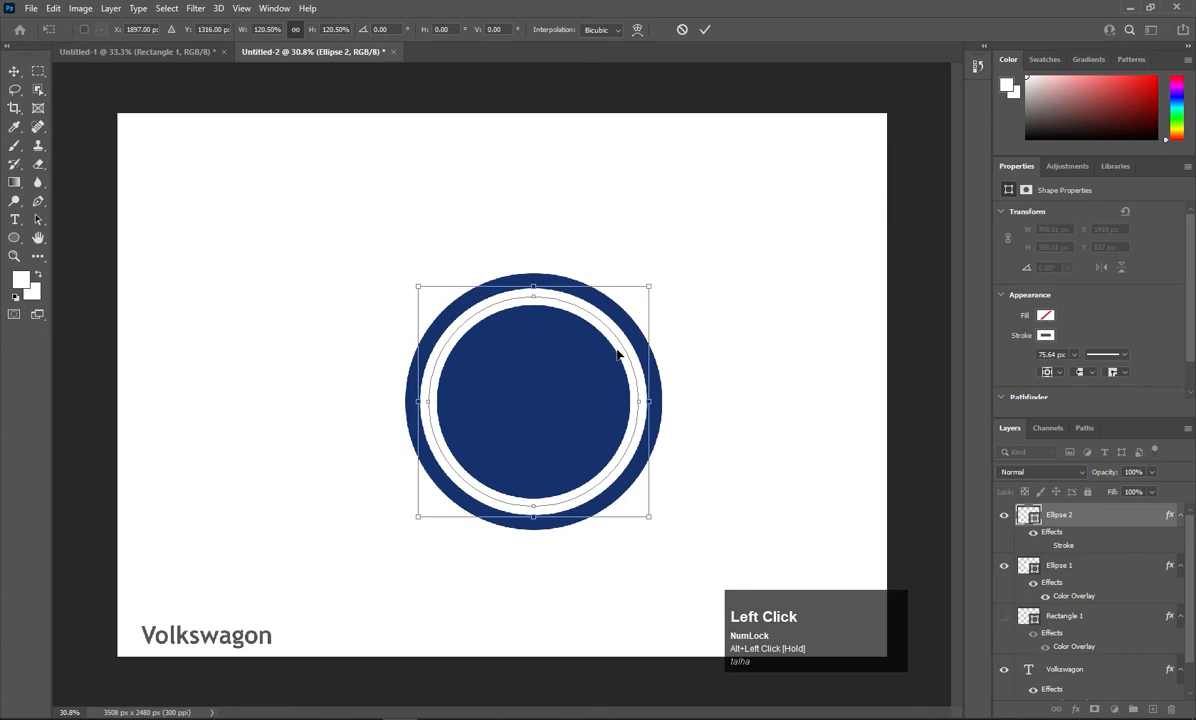
key("Return")
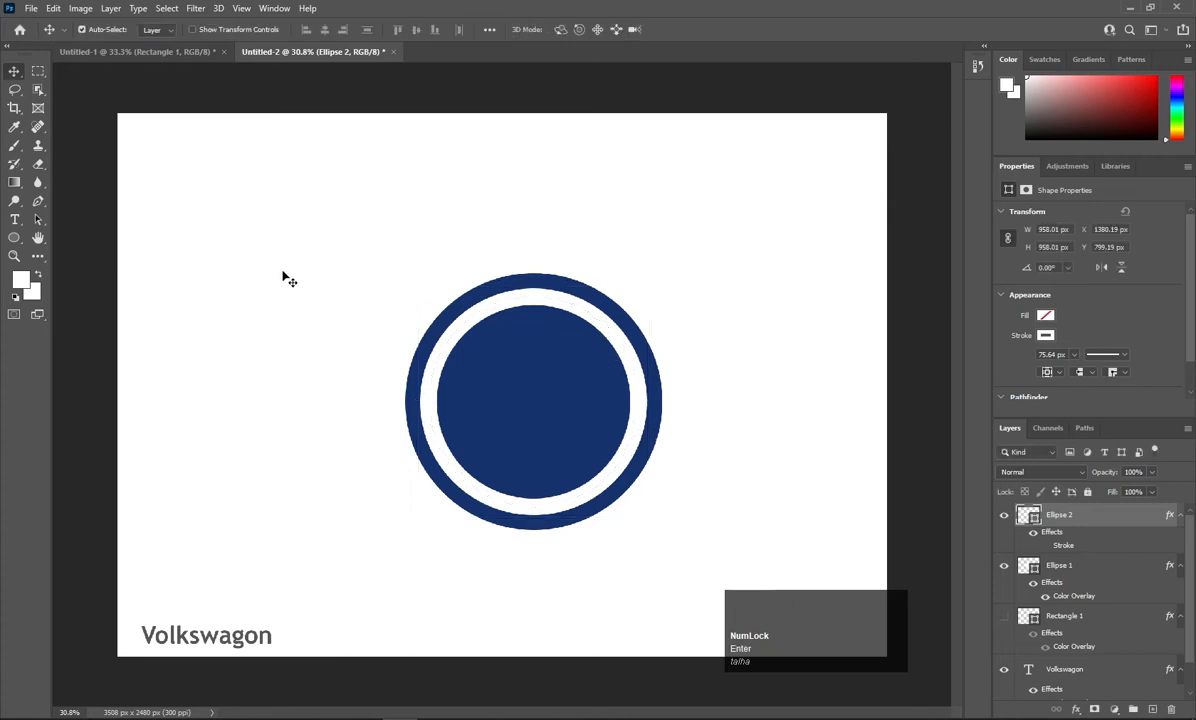
Type a capital 'V', move it into the blue circle and squash it vertically.
key("v")
key("t")
left_click(213, 260)
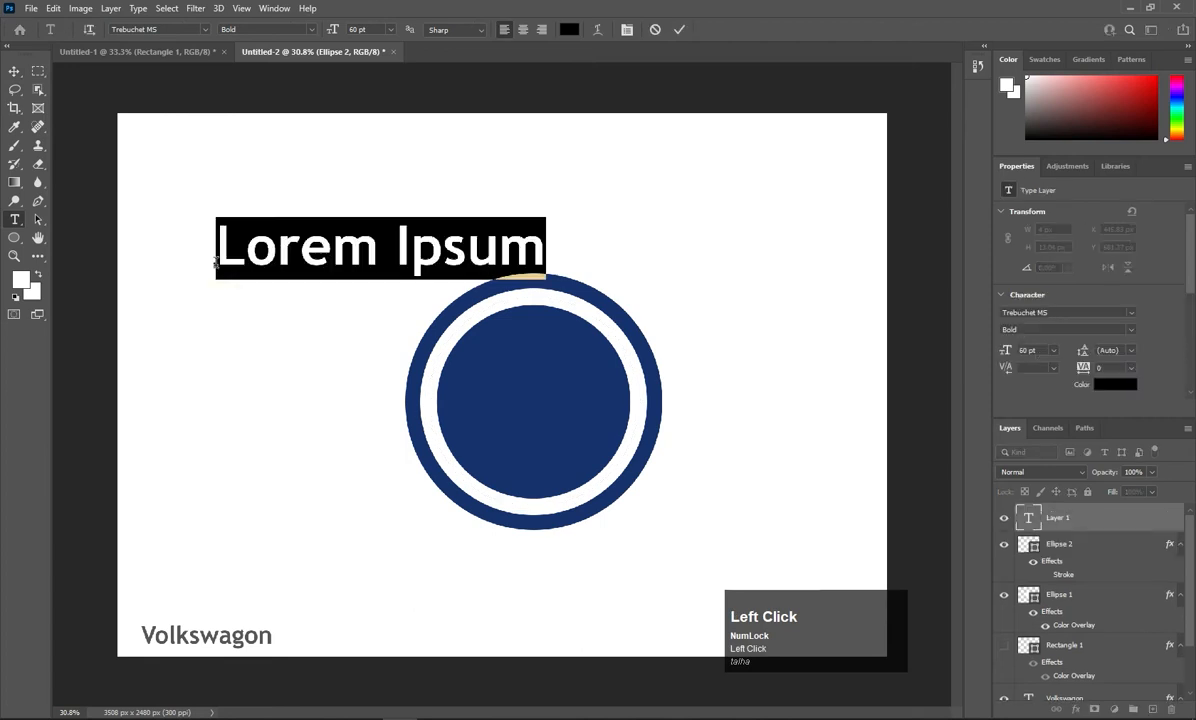
key("Caps_Lock")
type("V")
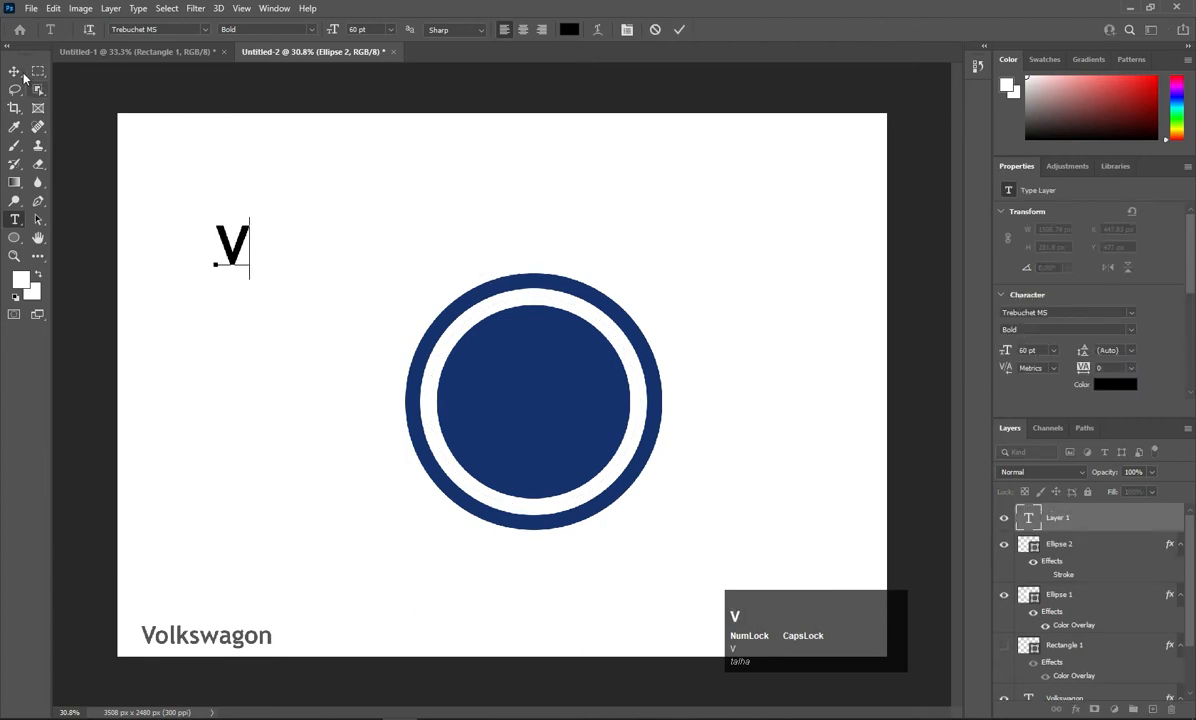
left_click(15, 73)
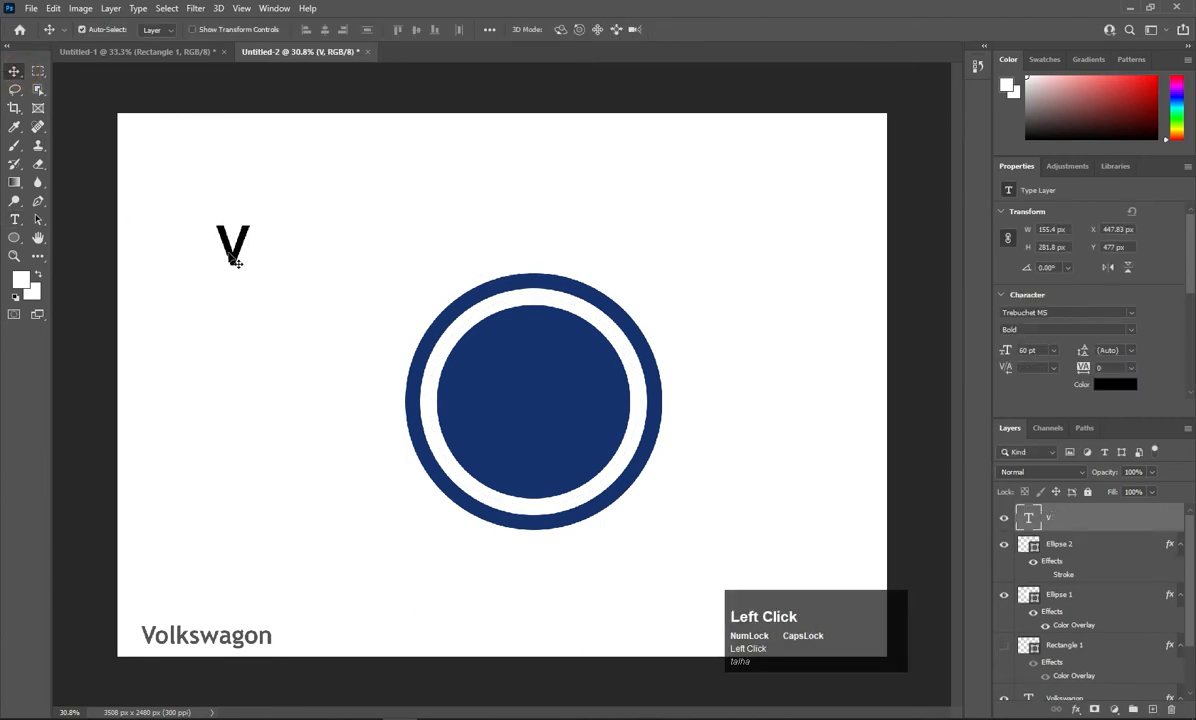
left_click_drag(233, 260, 643, 488)
key("ctrl+t")
scroll(565, 470, "up", 2)
left_click_drag(525, 177, 526, 236)
key("Return")
Type a 'W', then move and scale it into the circle below the V.
left_click(15, 219)
left_click(195, 267)
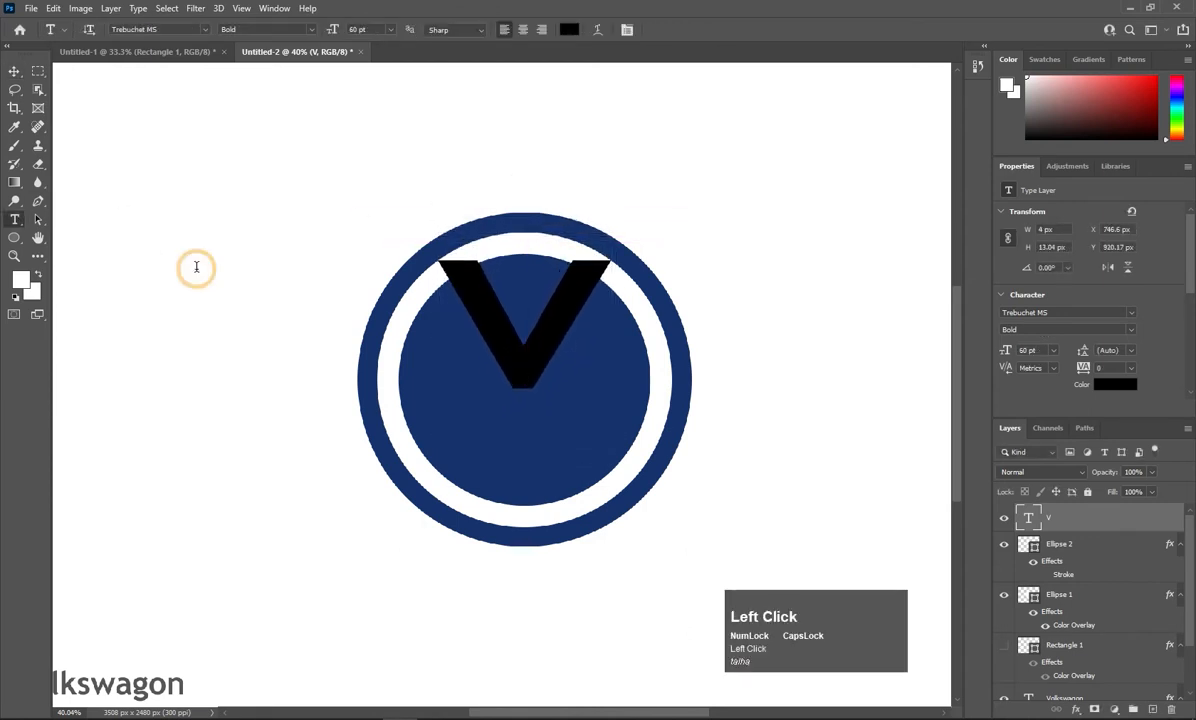
type("W")
left_click(14, 72)
key("ctrl+t")
left_click_drag(238, 238, 612, 546)
left_click_drag(558, 446, 634, 455)
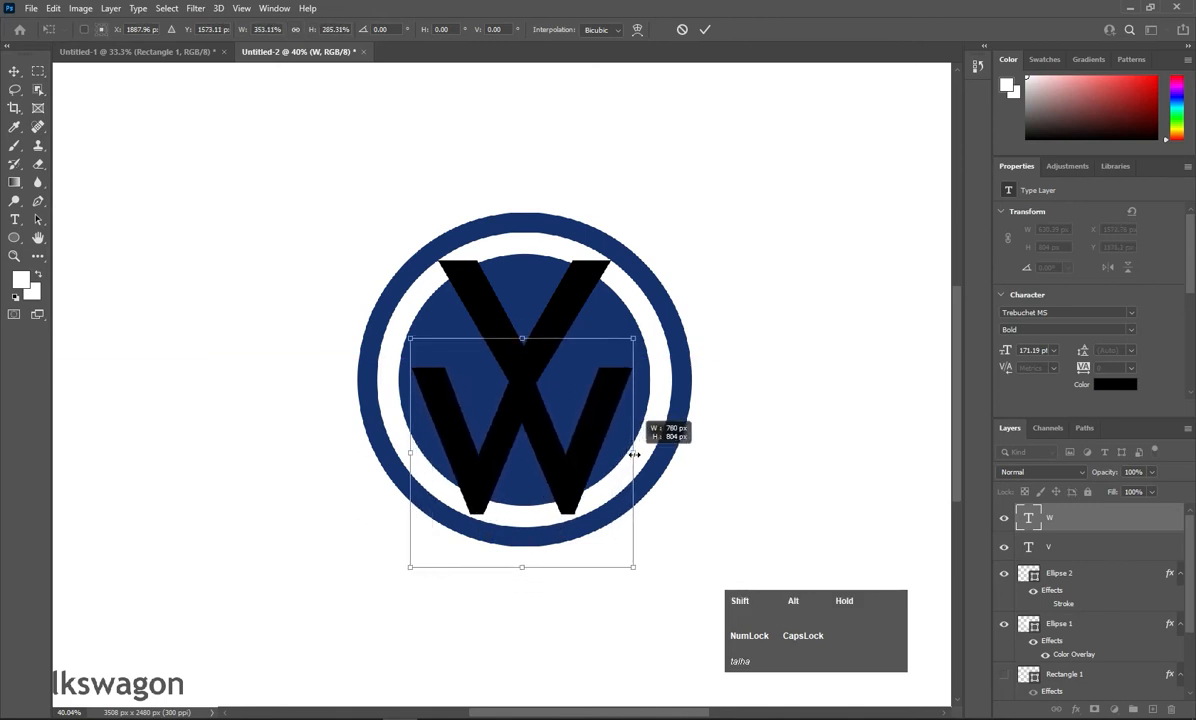
Draw a grey rectangle at 38% opacity over where the V and W cross.
key("Return")
right_click(16, 239)
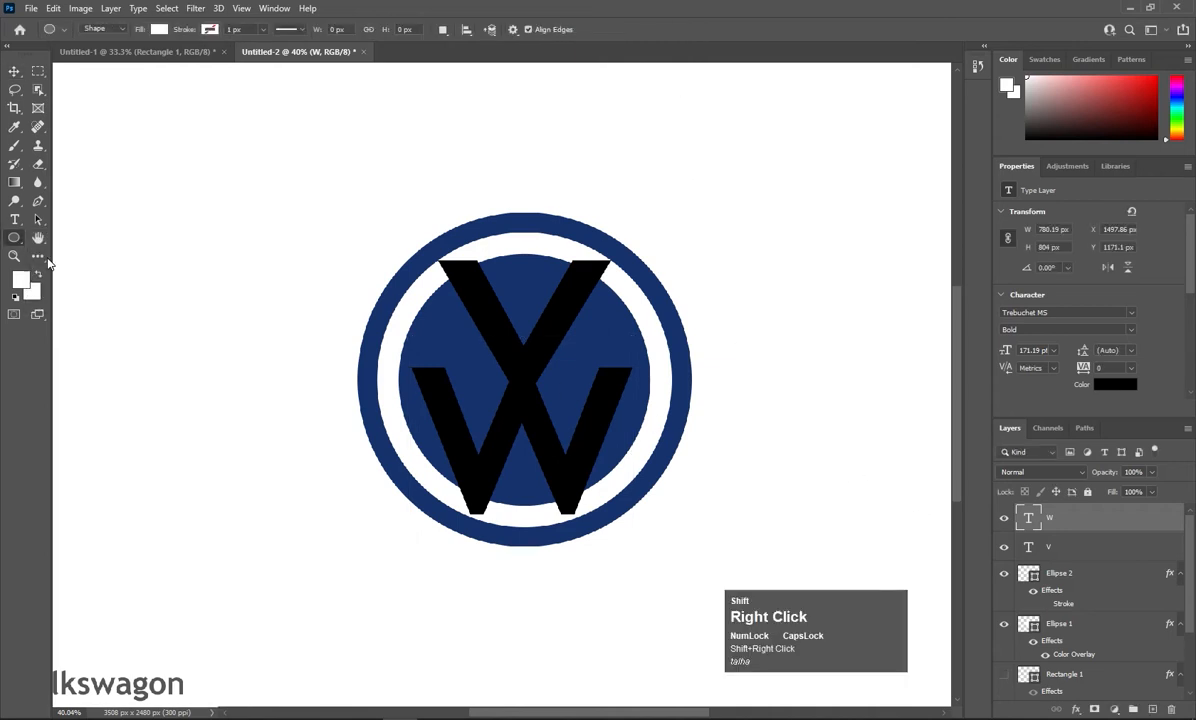
left_click(45, 228)
left_click_drag(155, 301, 237, 367)
left_click(159, 29)
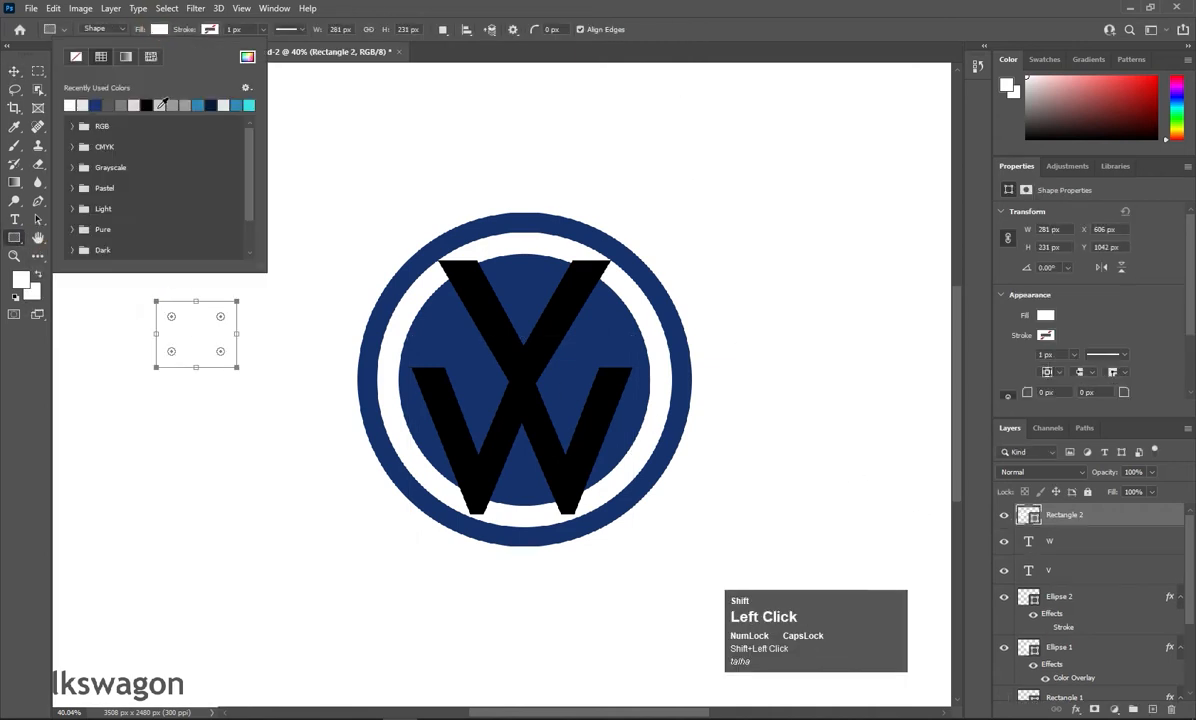
left_click(161, 105)
key("v")
left_click(1152, 472)
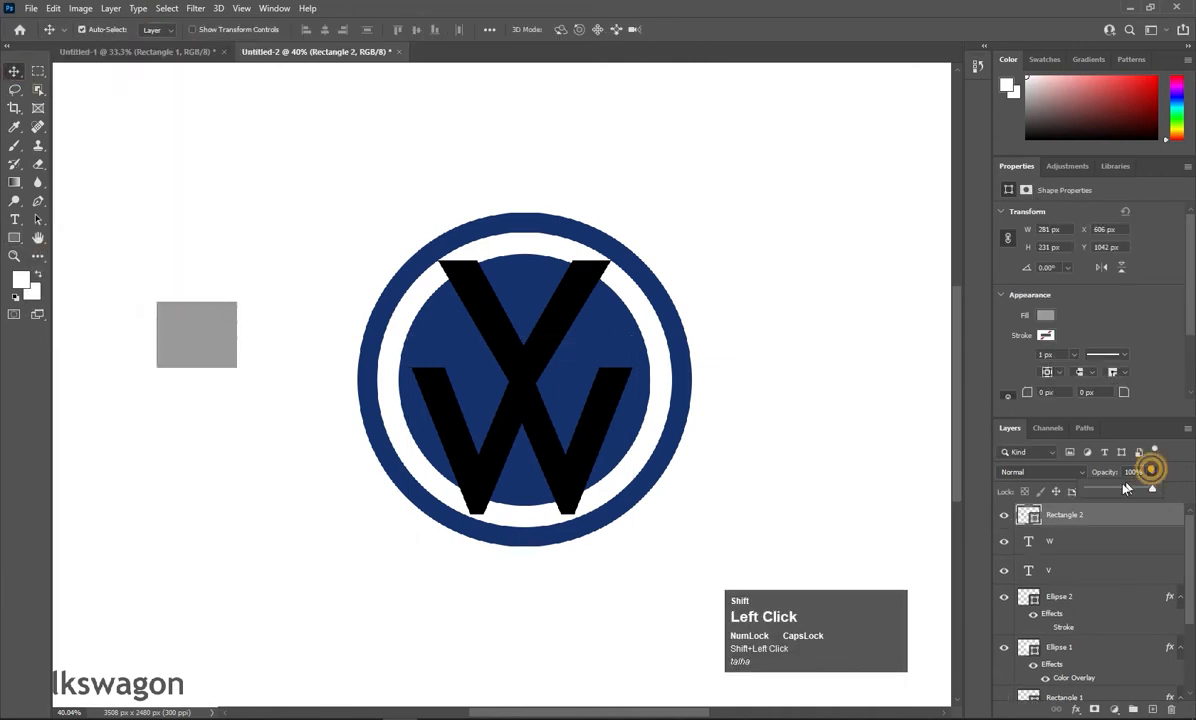
left_click(1113, 490)
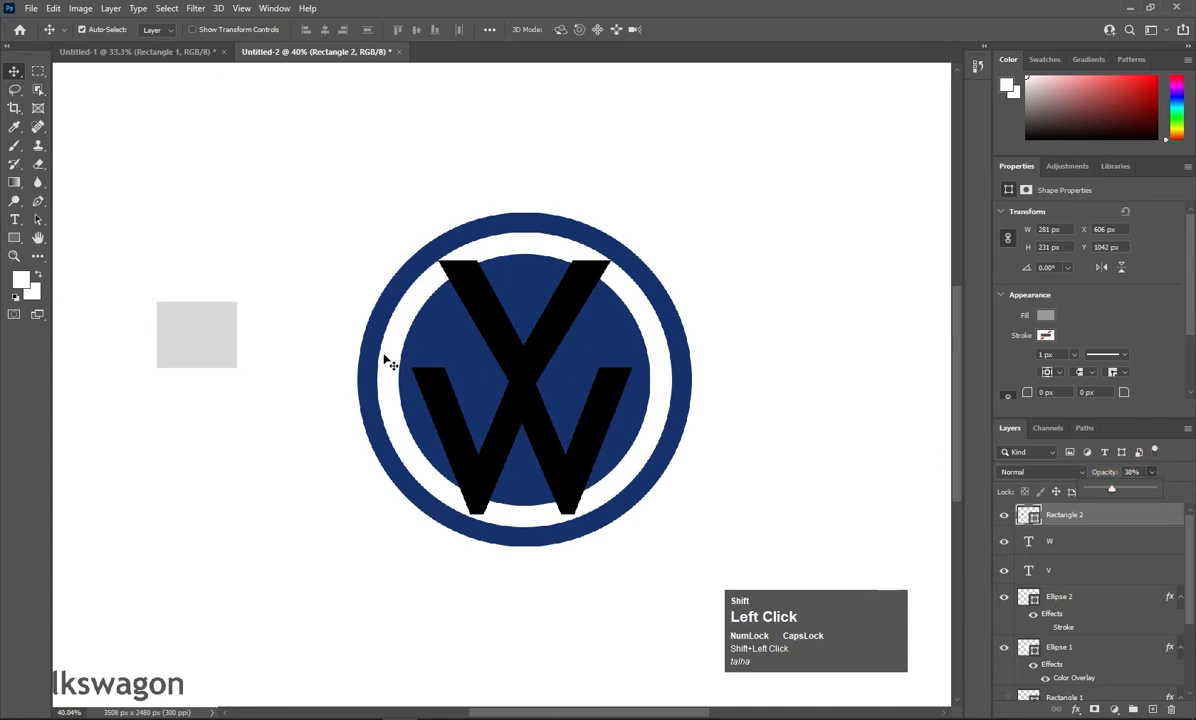
left_click_drag(184, 336, 557, 402)
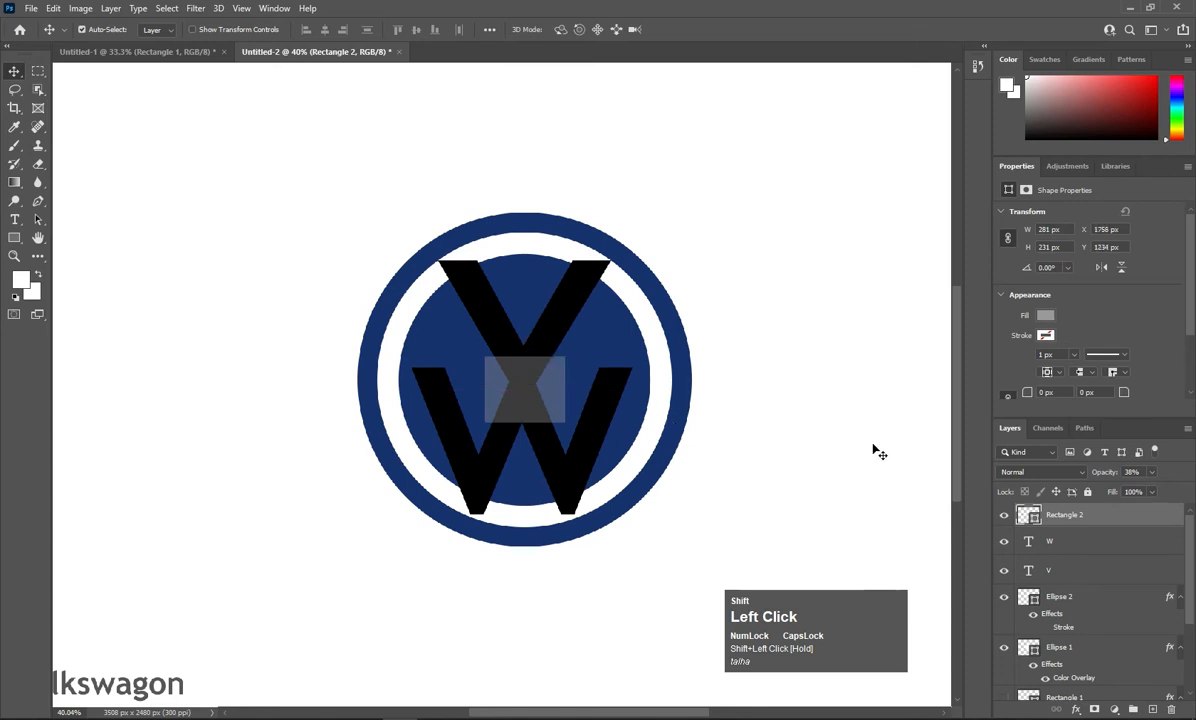
Rasterize the V and erase its tip within the rectangle's selection.
right_click(1063, 573, "shift")
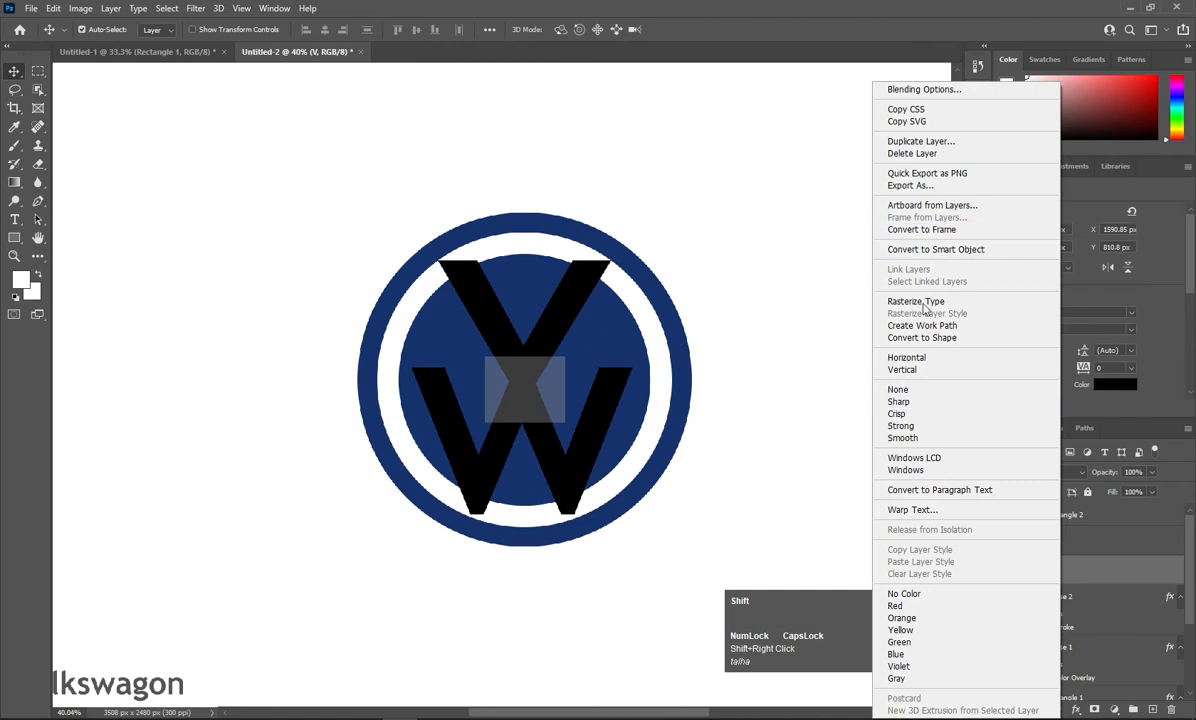
left_click(916, 303, "shift")
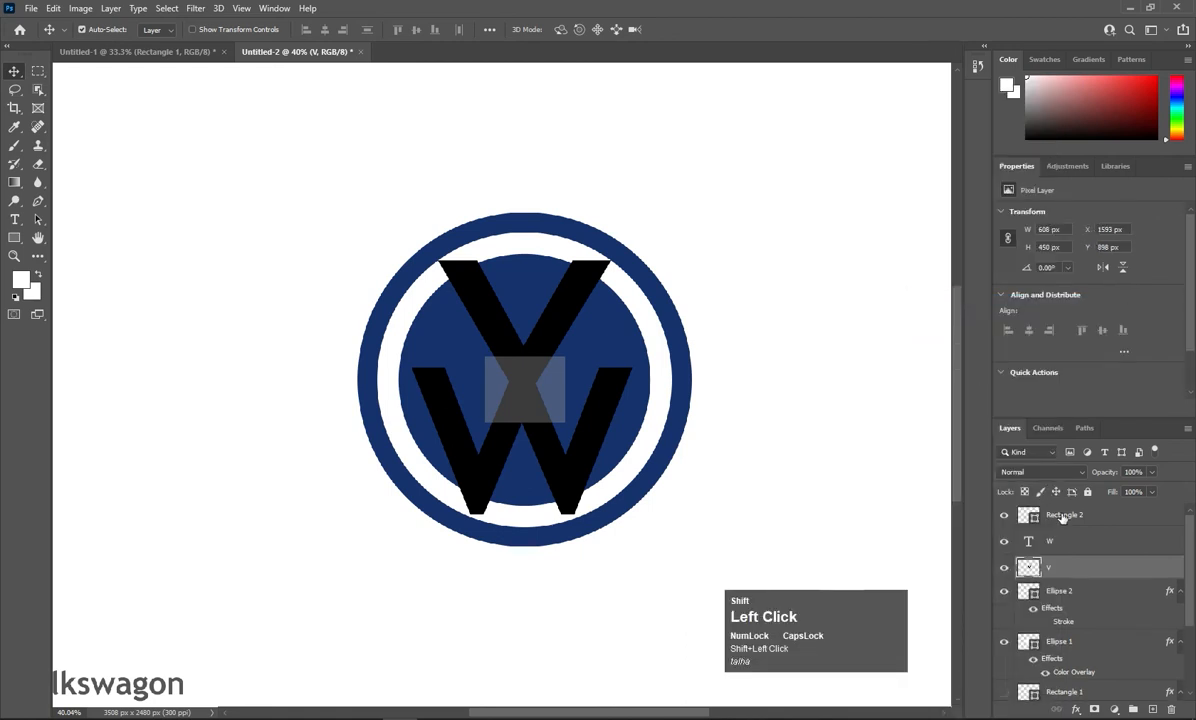
left_click(1063, 516)
left_click(1028, 515, "ctrl")
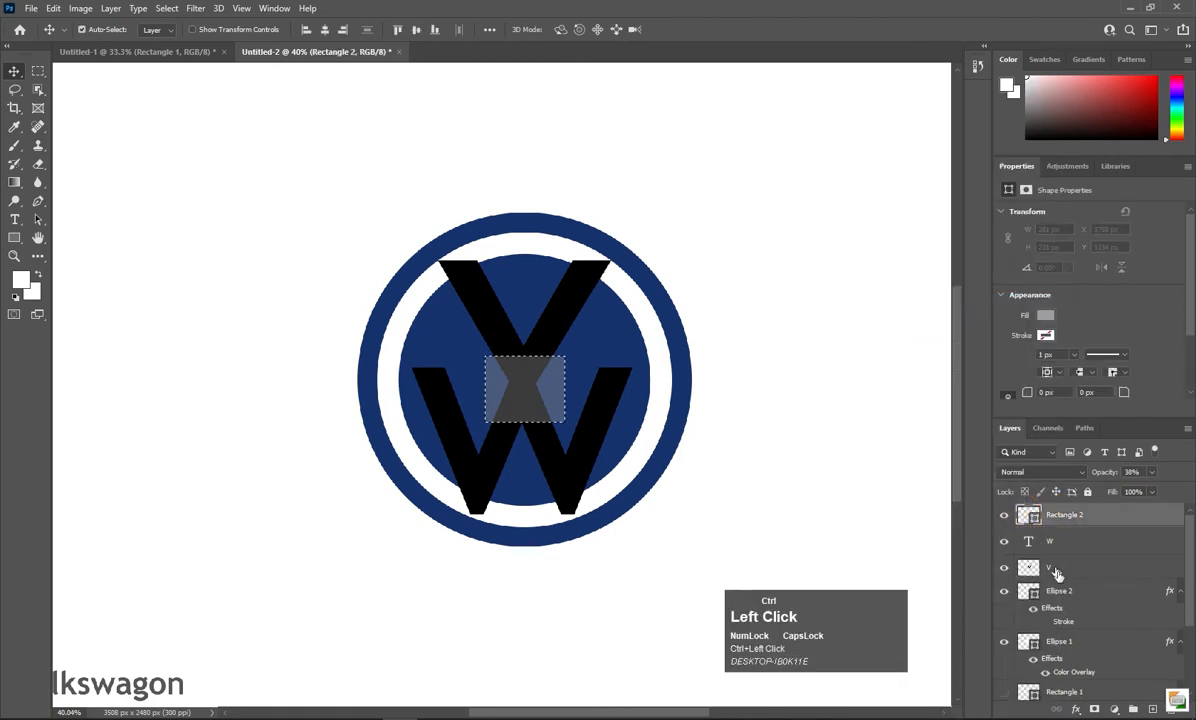
left_click(1065, 570)
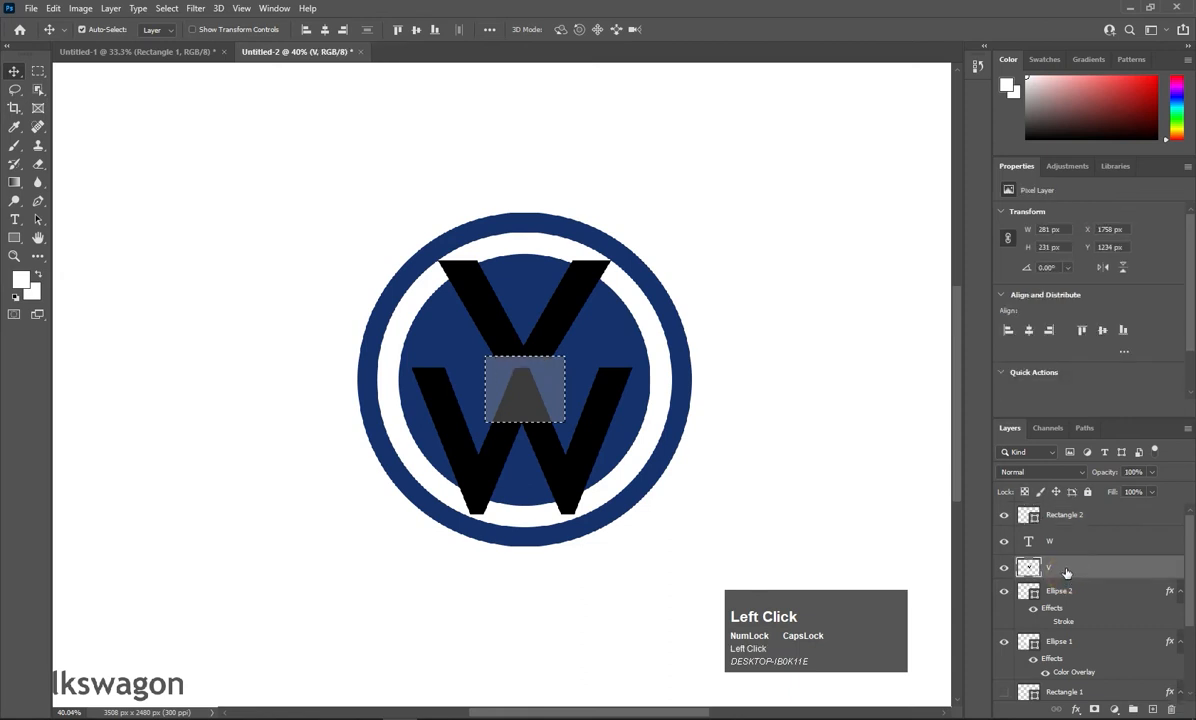
key("ctrl+d")
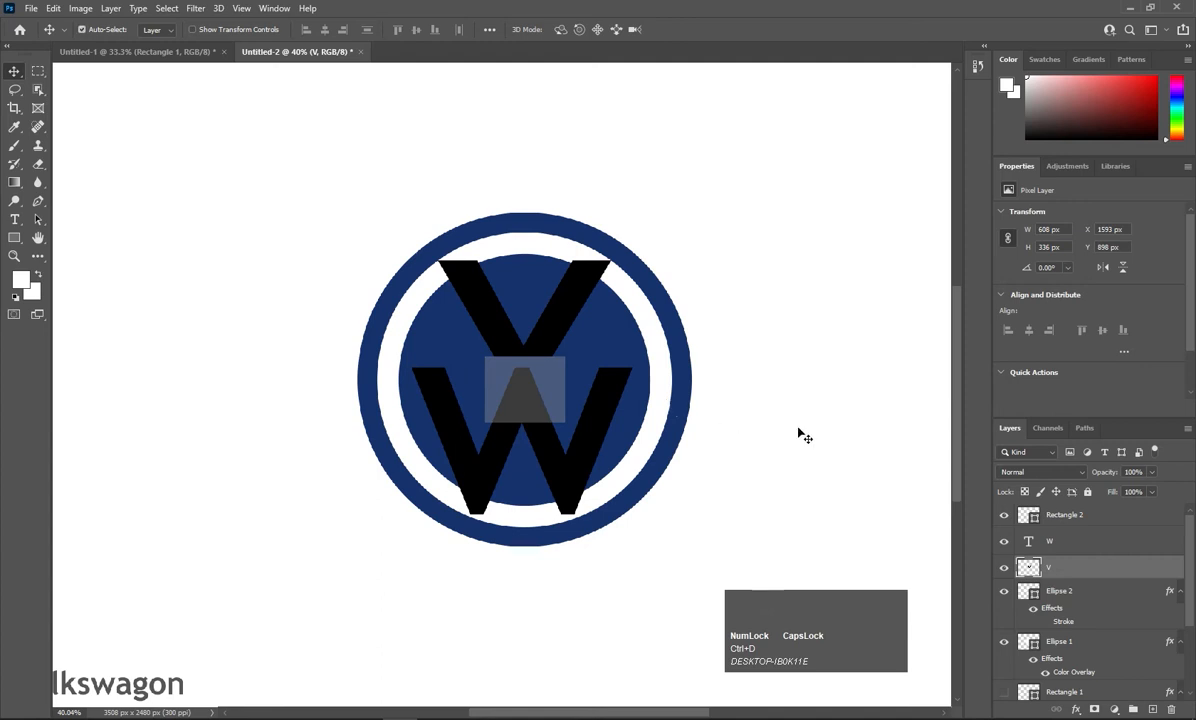
Rasterize the W, trim its middle peak using the rectangle's selection, then hide the rectangle.
left_click_drag(539, 392, 544, 387)
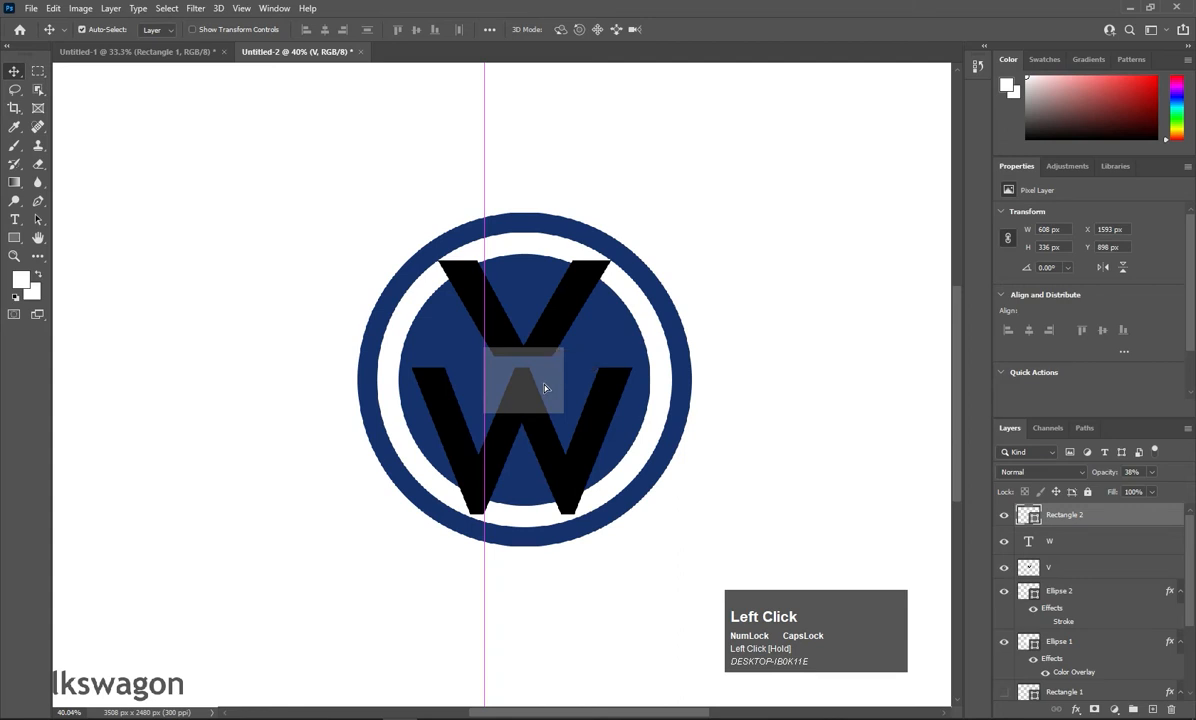
key("Down")
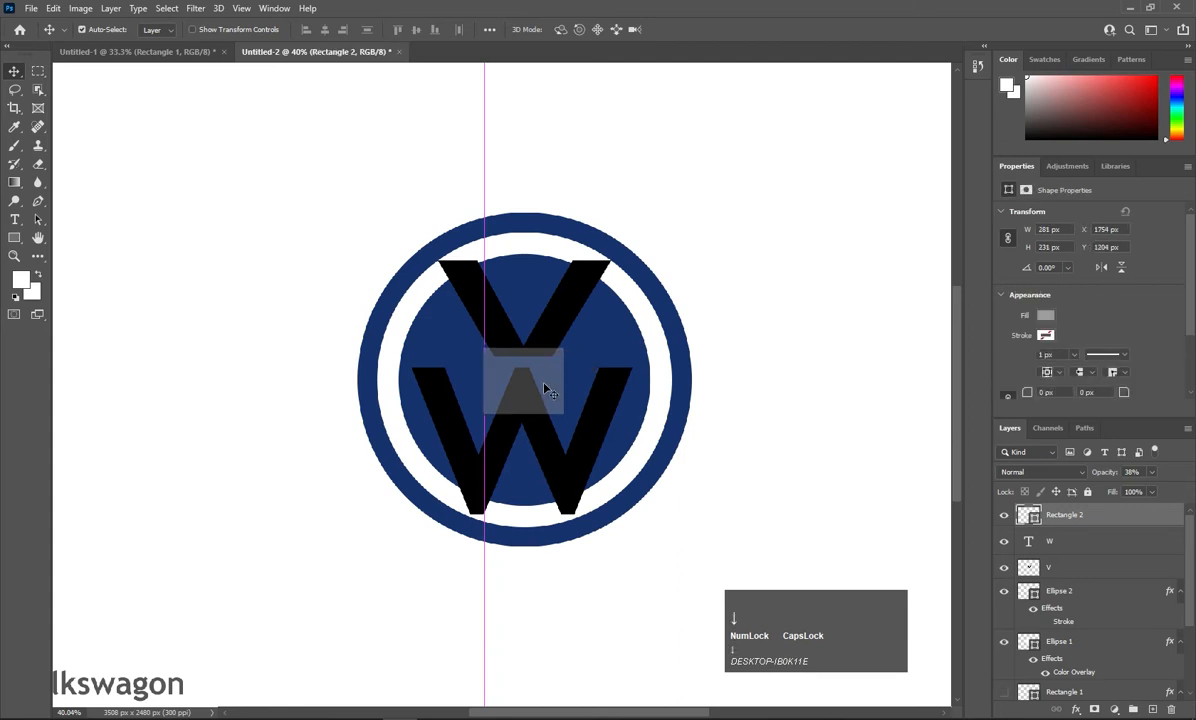
key("Up")
left_click(1030, 516, "ctrl")
right_click(1040, 518)
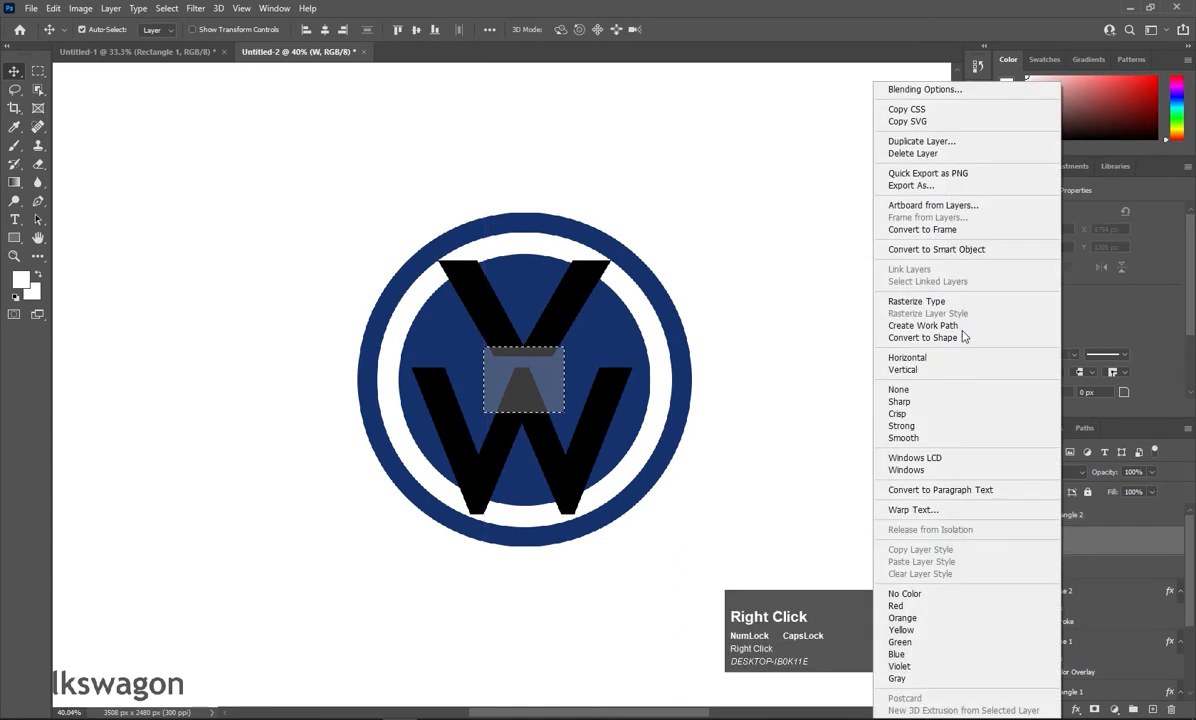
left_click(960, 300)
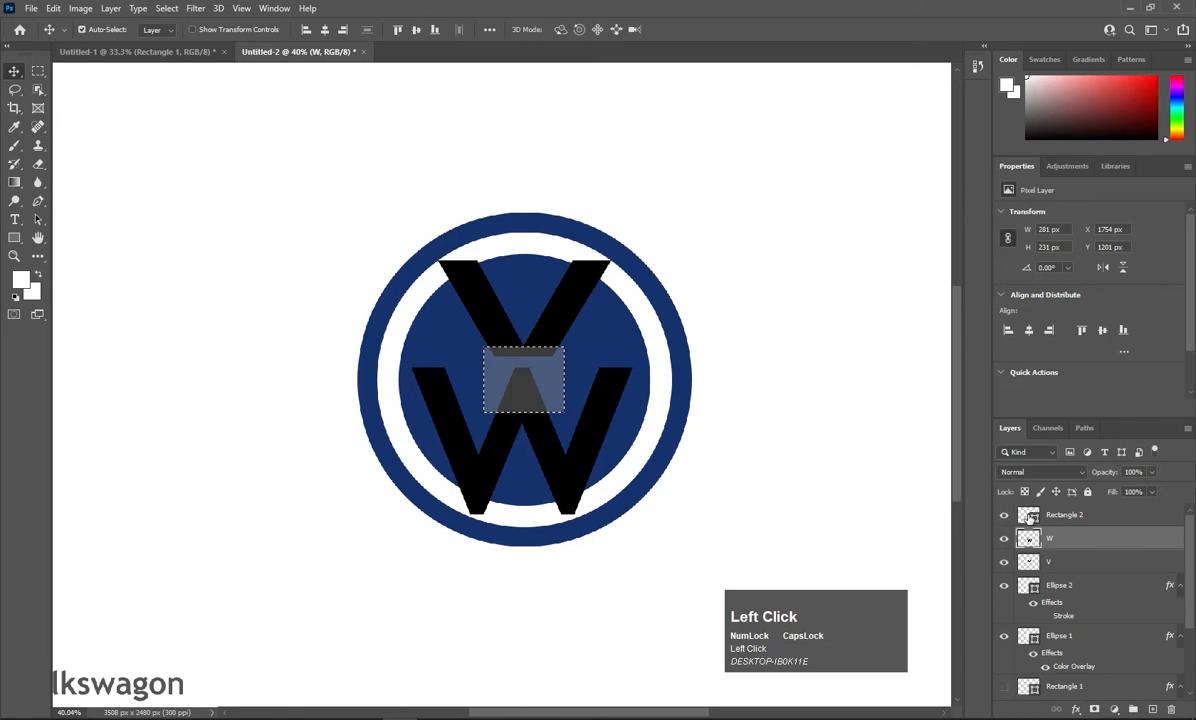
key("ctrl+d")
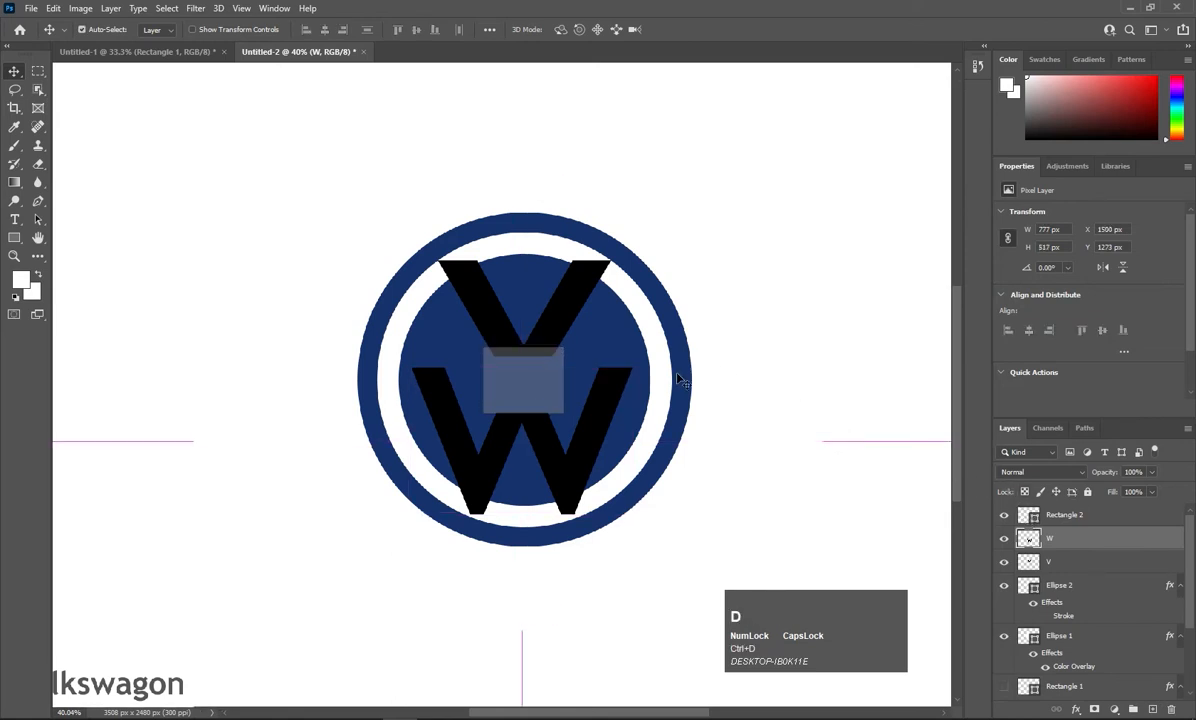
left_click(1004, 514)
Stretch the W taller and wider, and lengthen the V to 608 × 433 px.
scroll(535, 423, "up", 3)
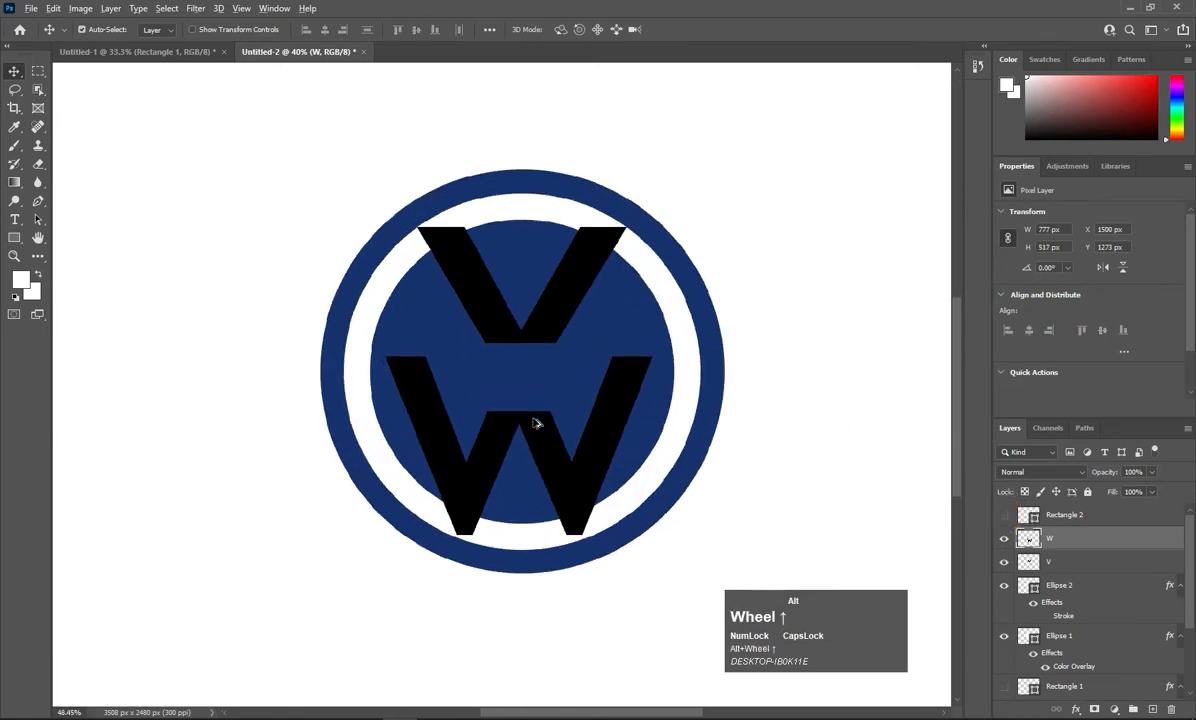
scroll(535, 423, "up", 3)
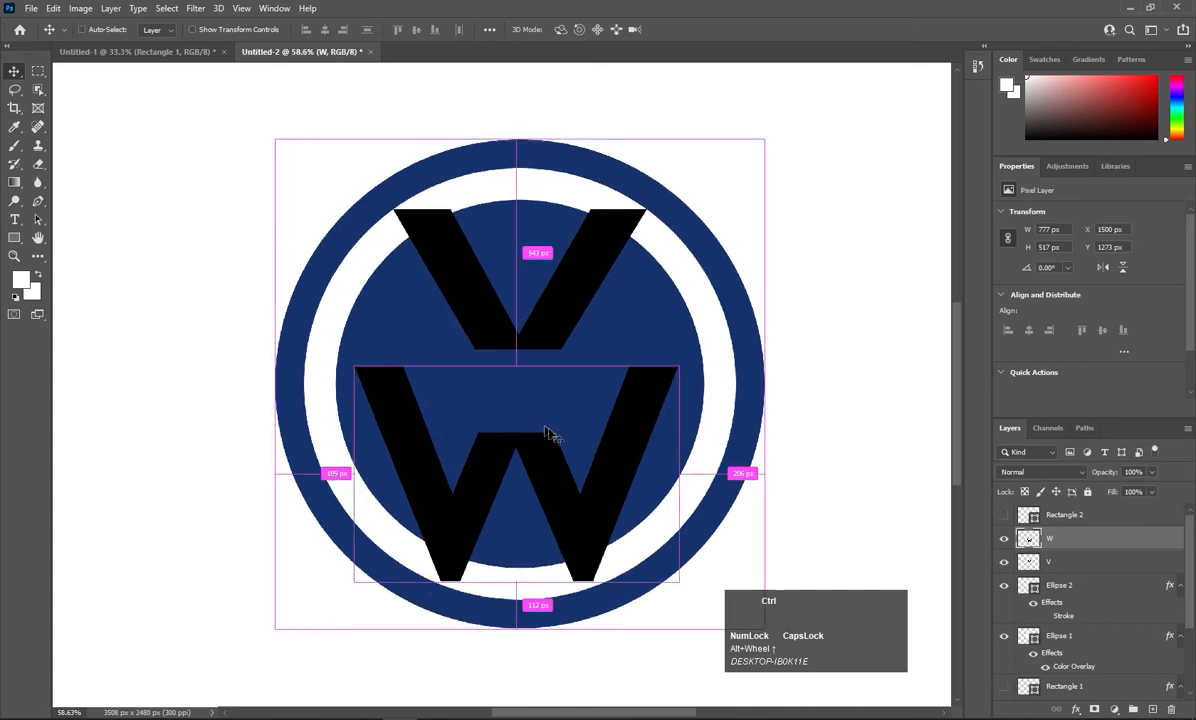
key("ctrl+t")
left_click_drag(516, 367, 516, 318)
left_click_drag(679, 450, 695, 443)
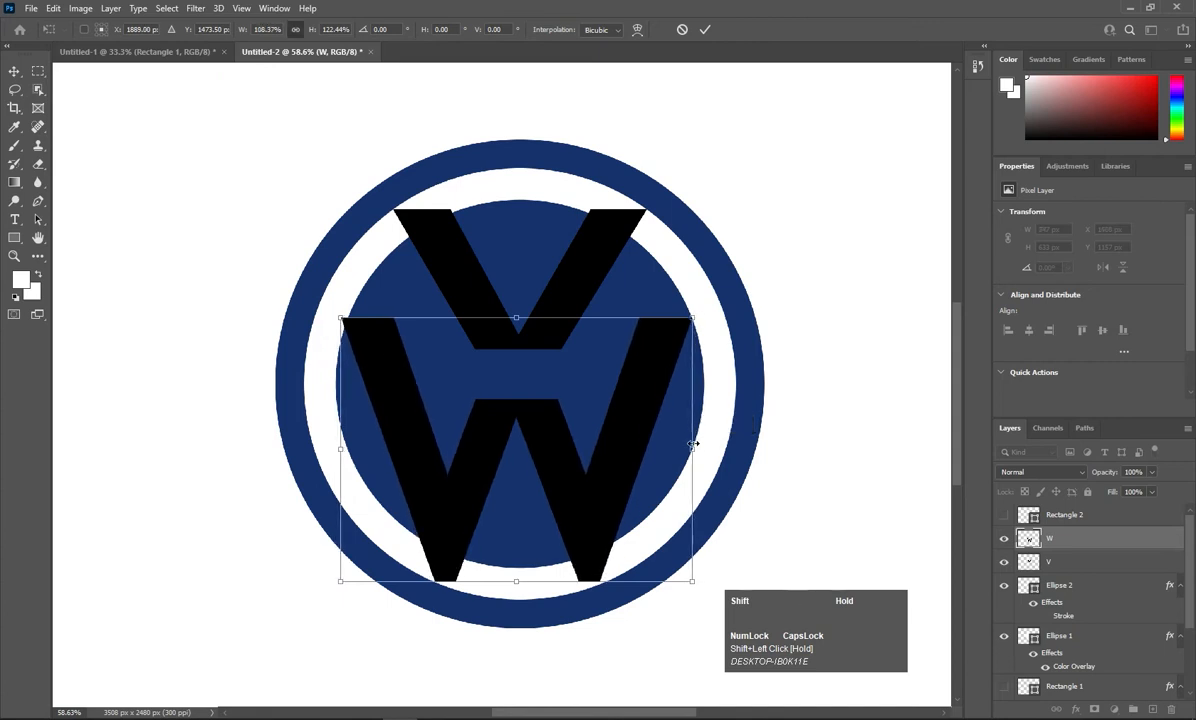
left_click(1052, 558)
key("ctrl+t")
left_click_drag(515, 352, 512, 399)
key("Return")
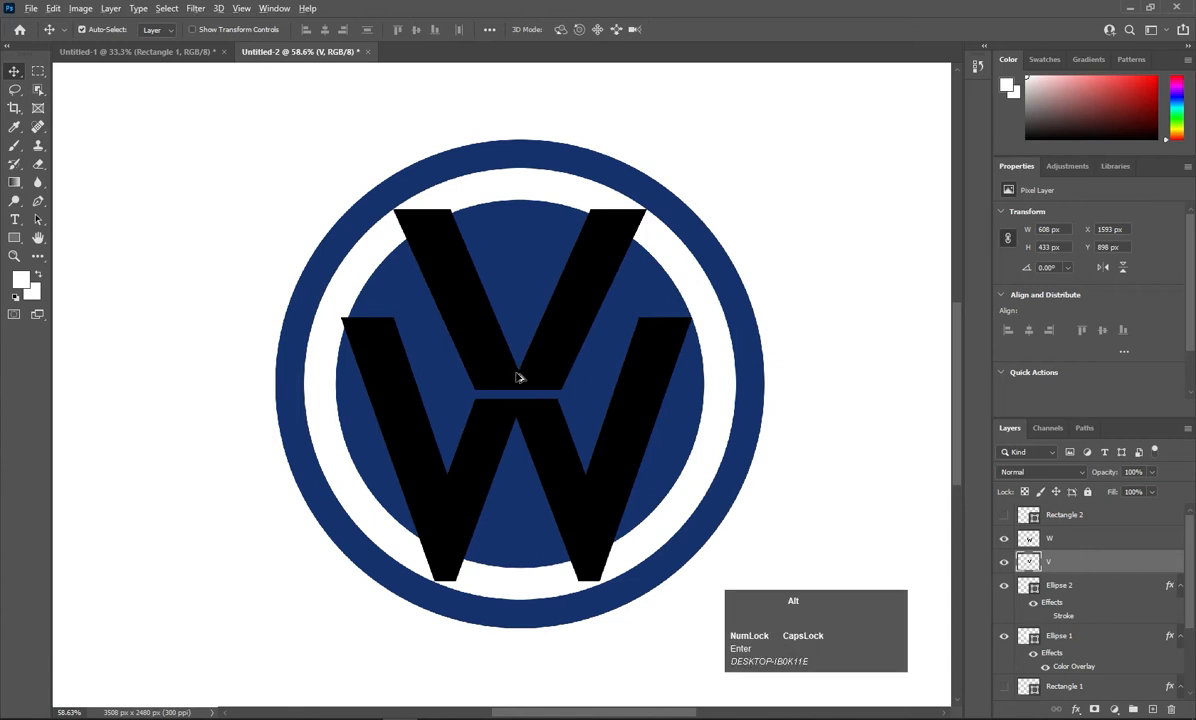
Give the V layer a white Color Overlay sampled from the canvas.
scroll(518, 377, "up", 1, "alt")
scroll(518, 377, "up", 5, "alt")
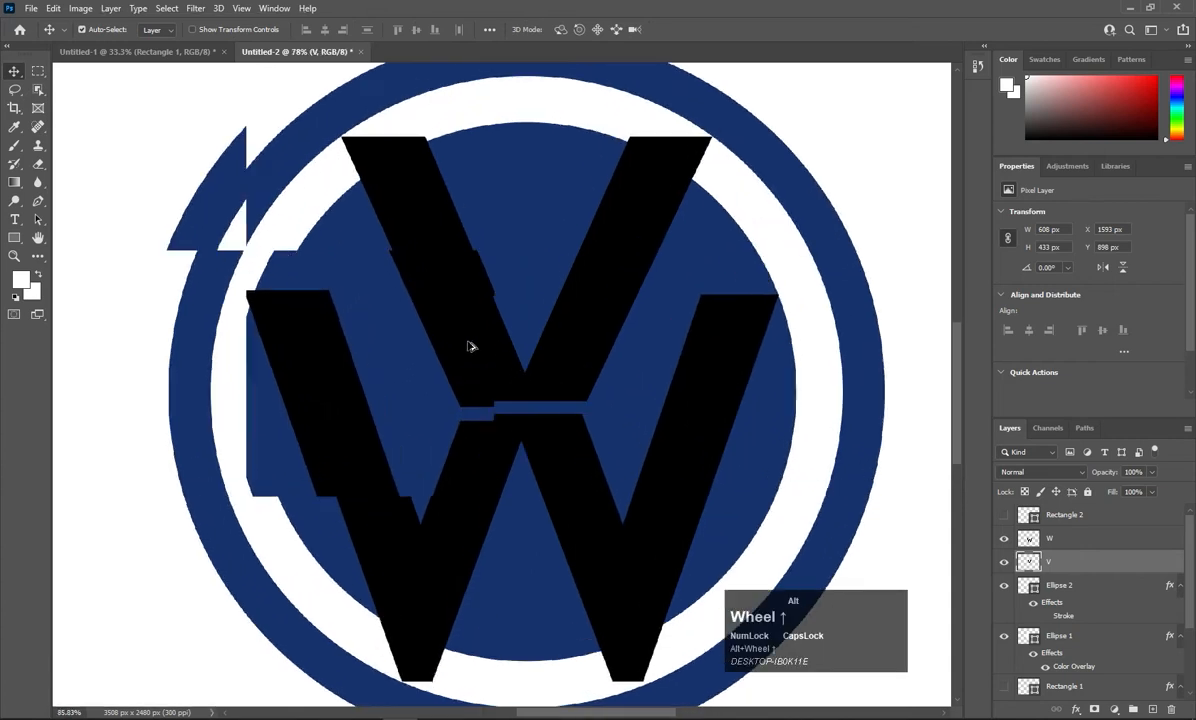
right_click(1052, 564)
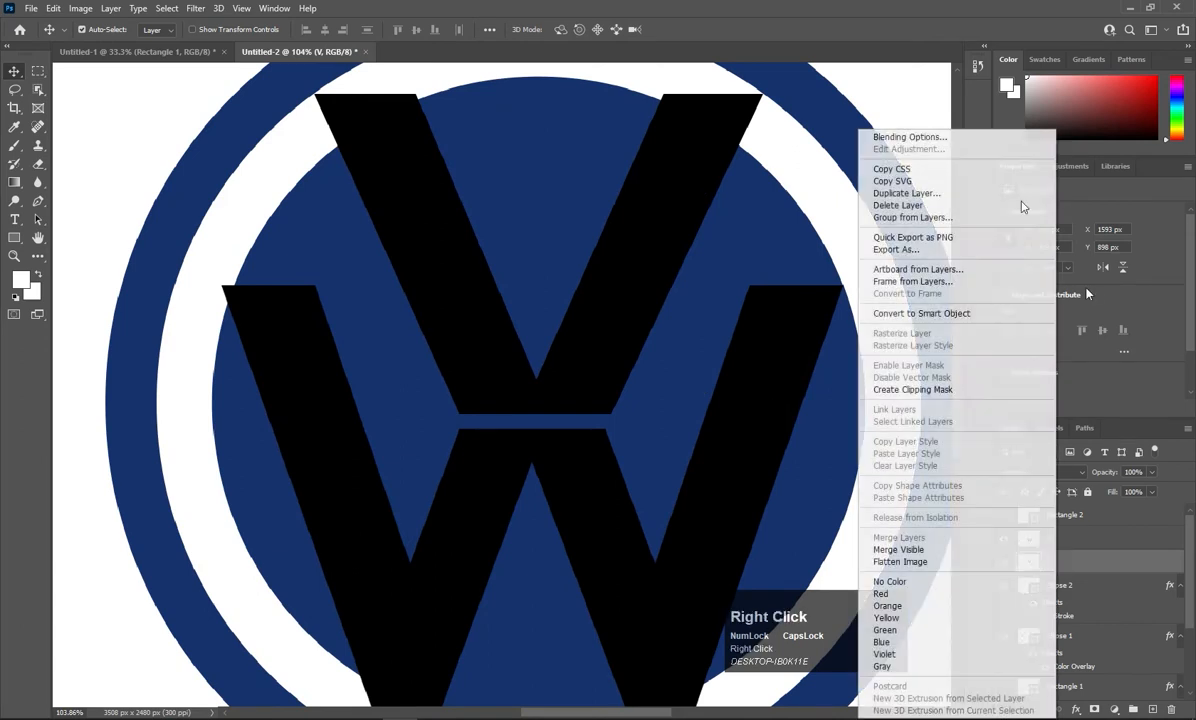
left_click(960, 140)
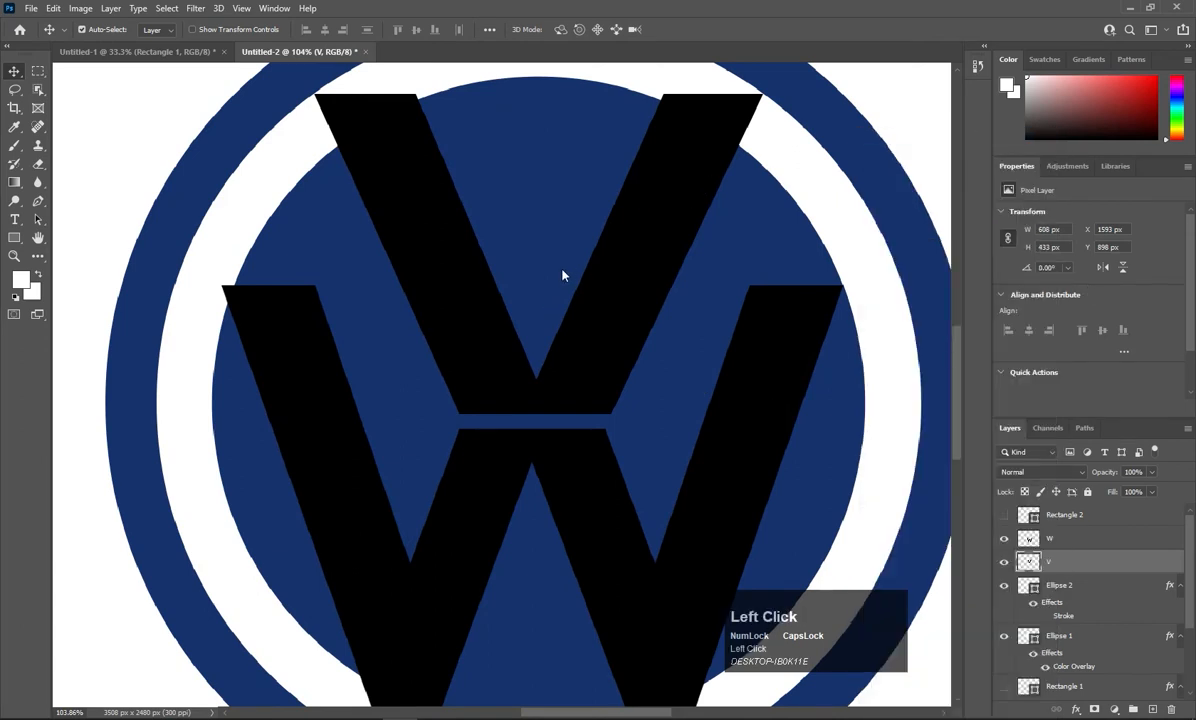
left_click(648, 301)
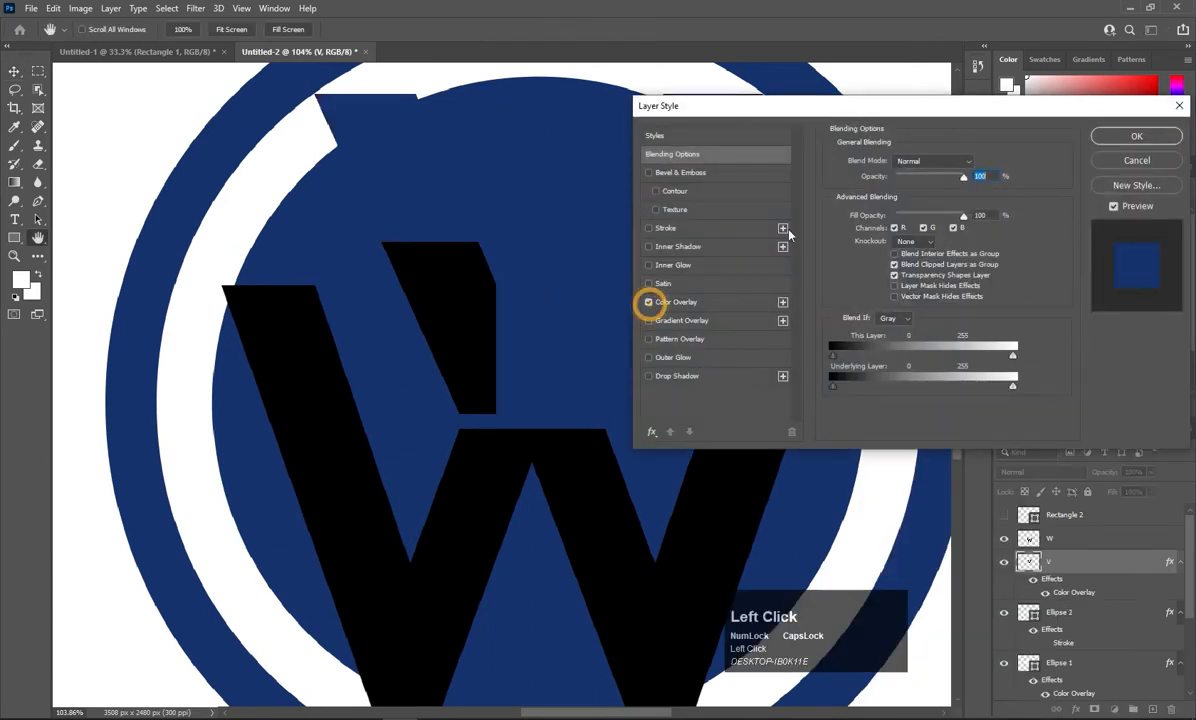
left_click(678, 304)
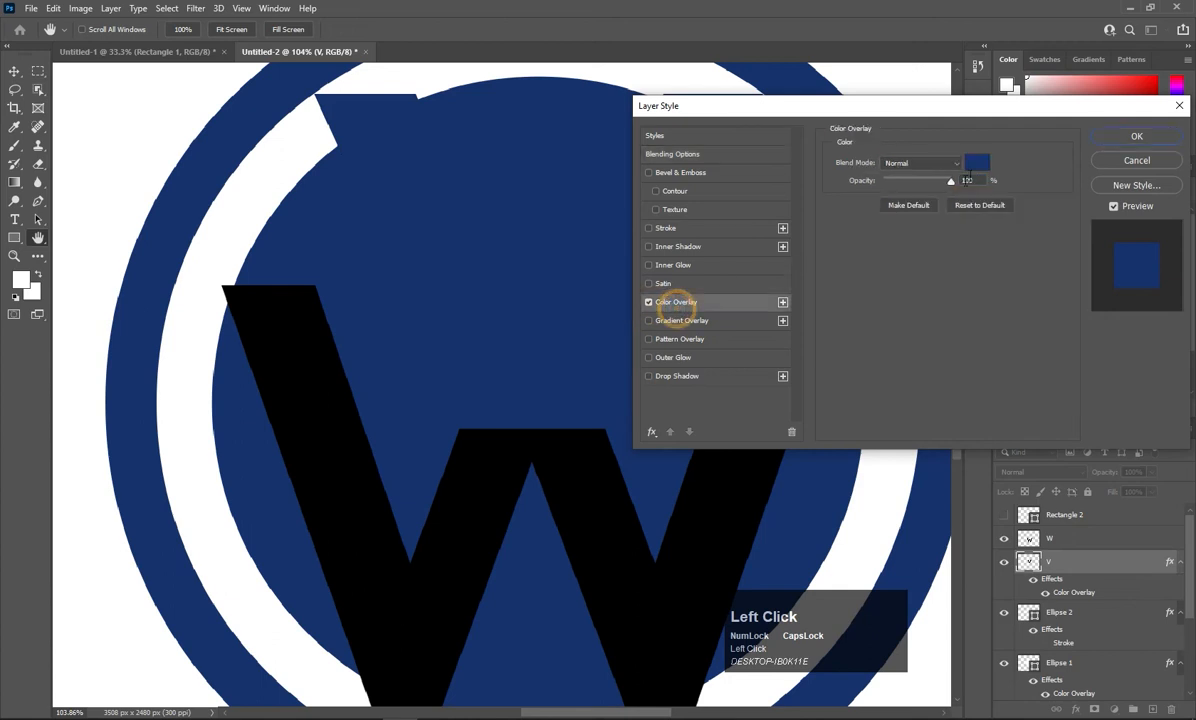
left_click(977, 162)
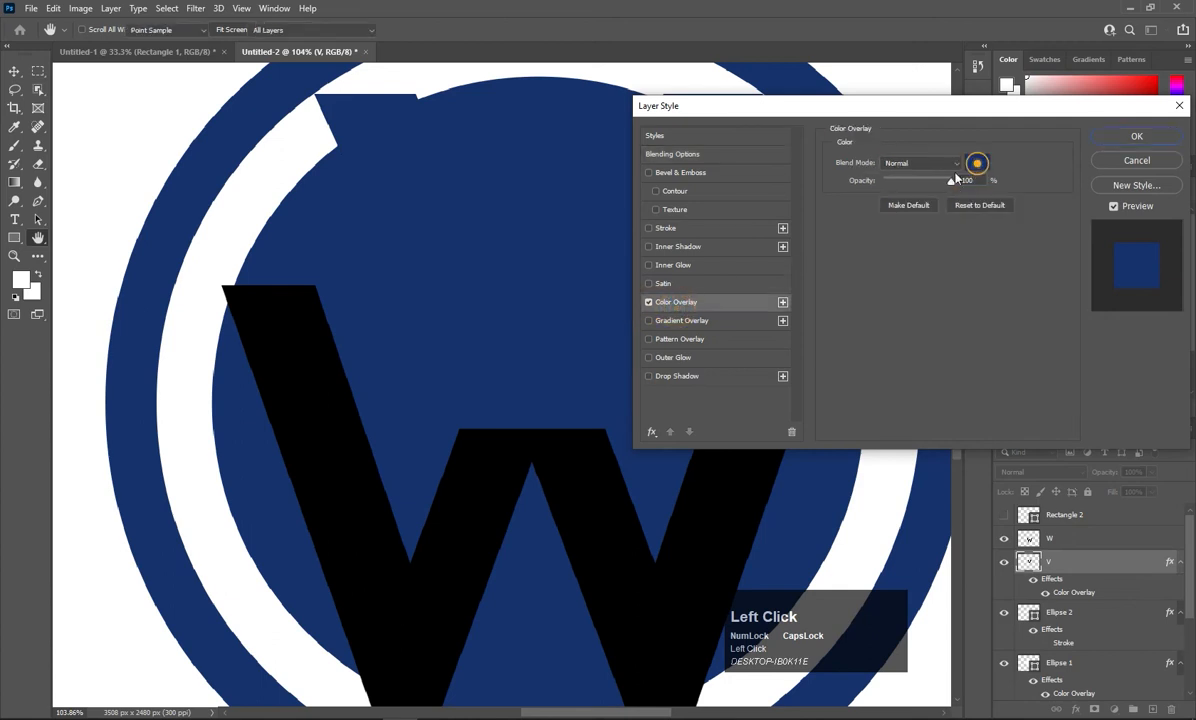
left_click(301, 154)
left_click(1102, 153)
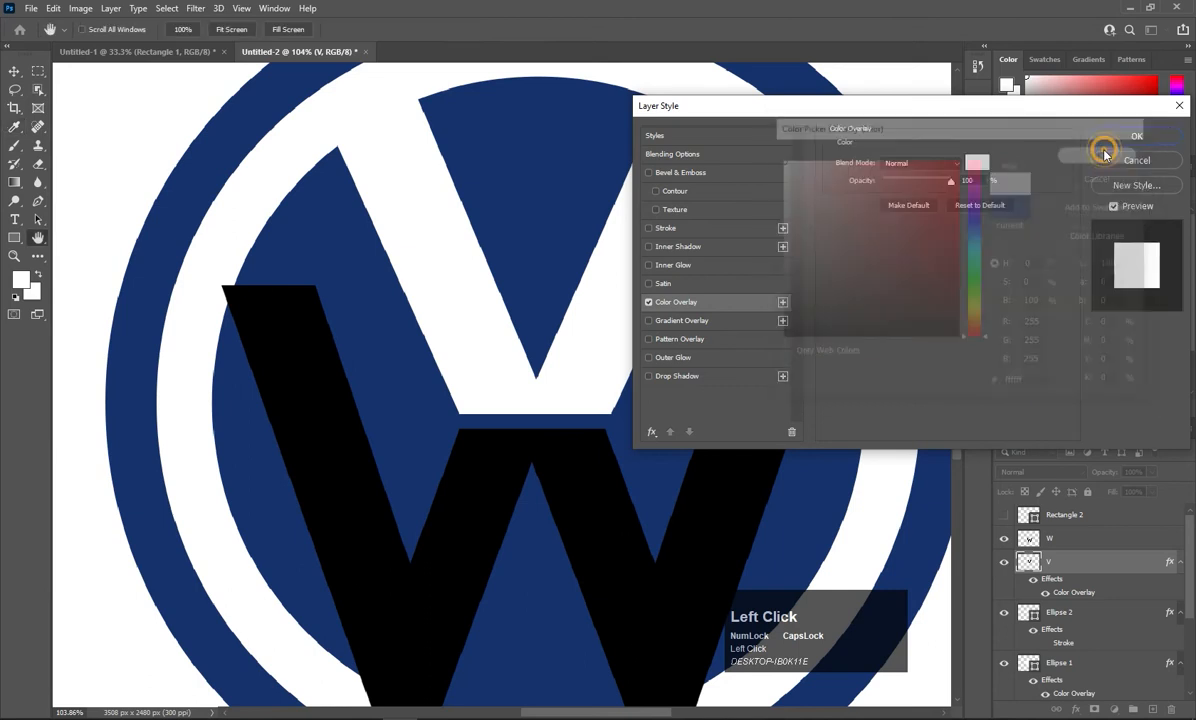
left_click(1140, 135)
Add the same white Color Overlay to the W layer.
right_click(1059, 541)
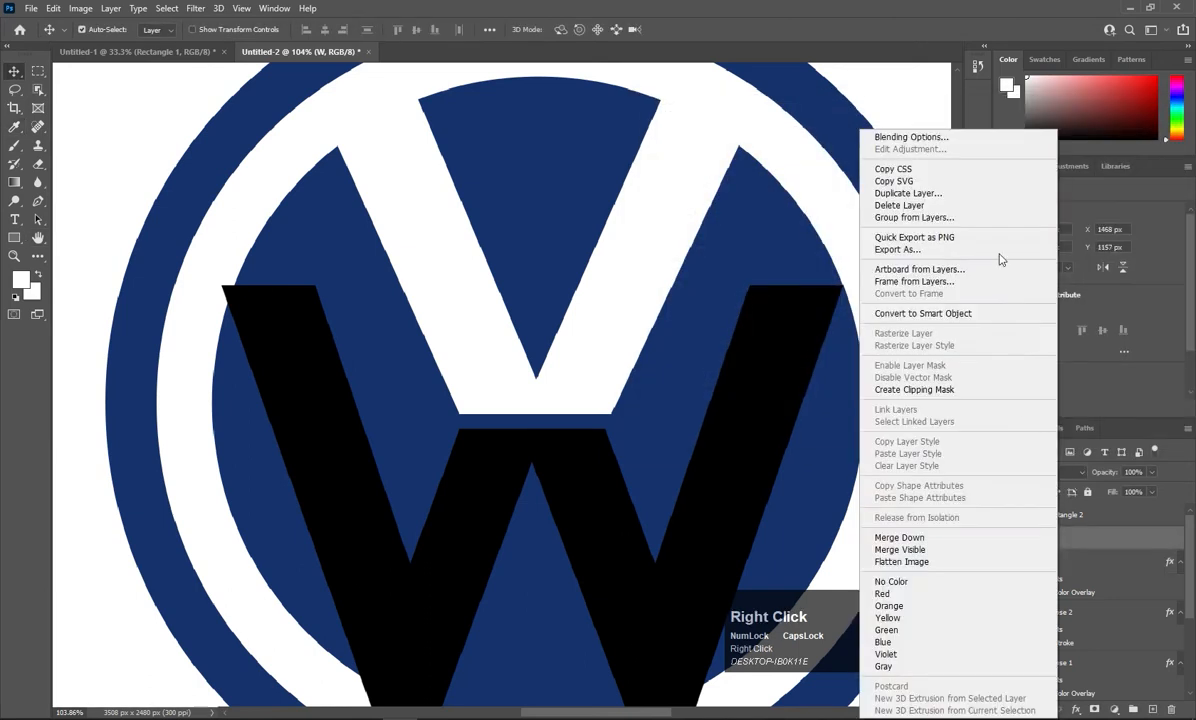
left_click(948, 131)
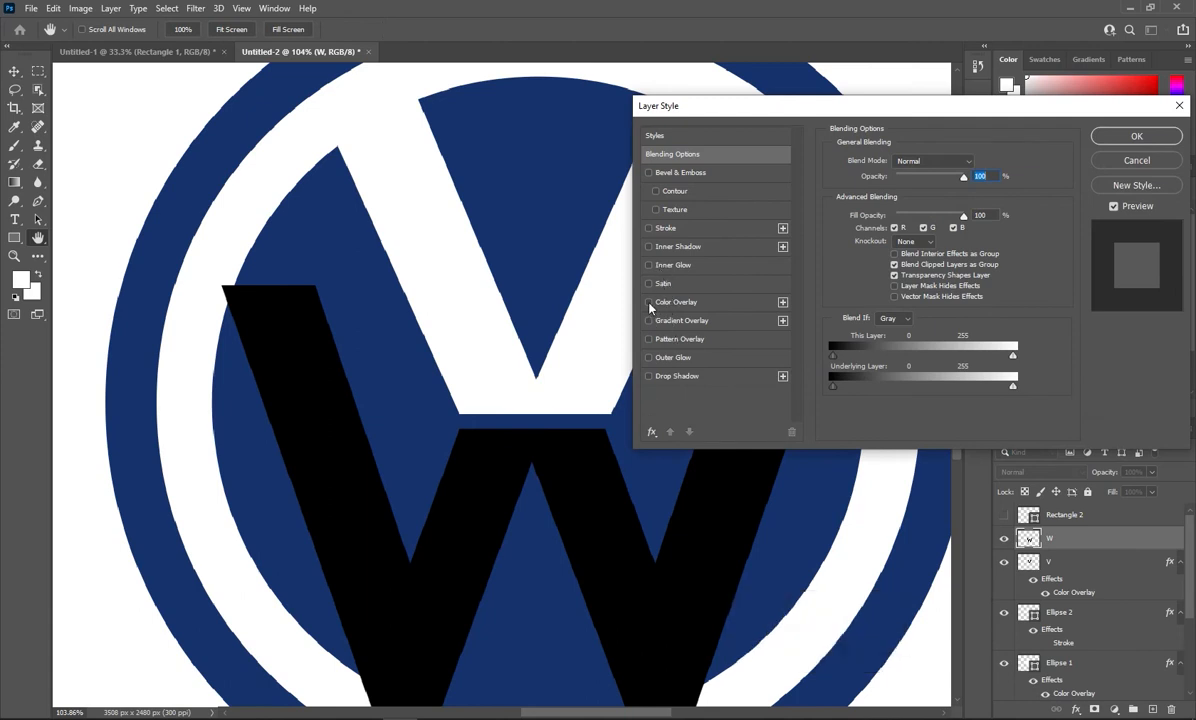
left_click(649, 304)
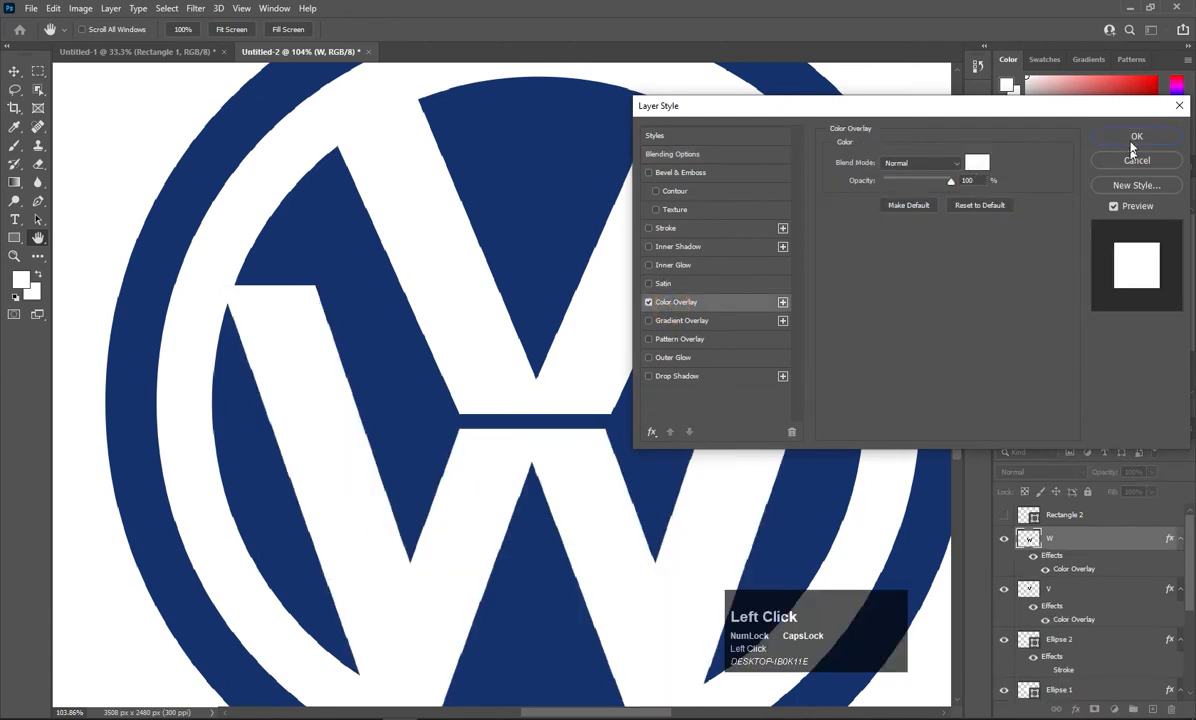
left_click(1134, 140)
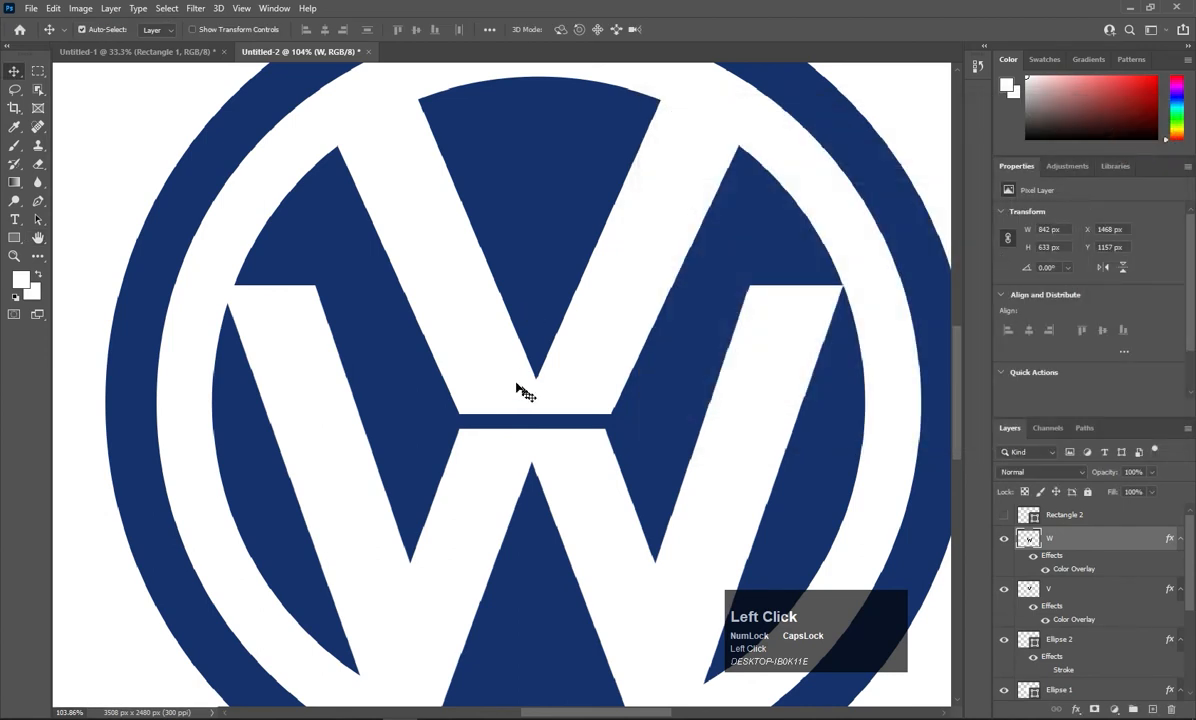
key("p")
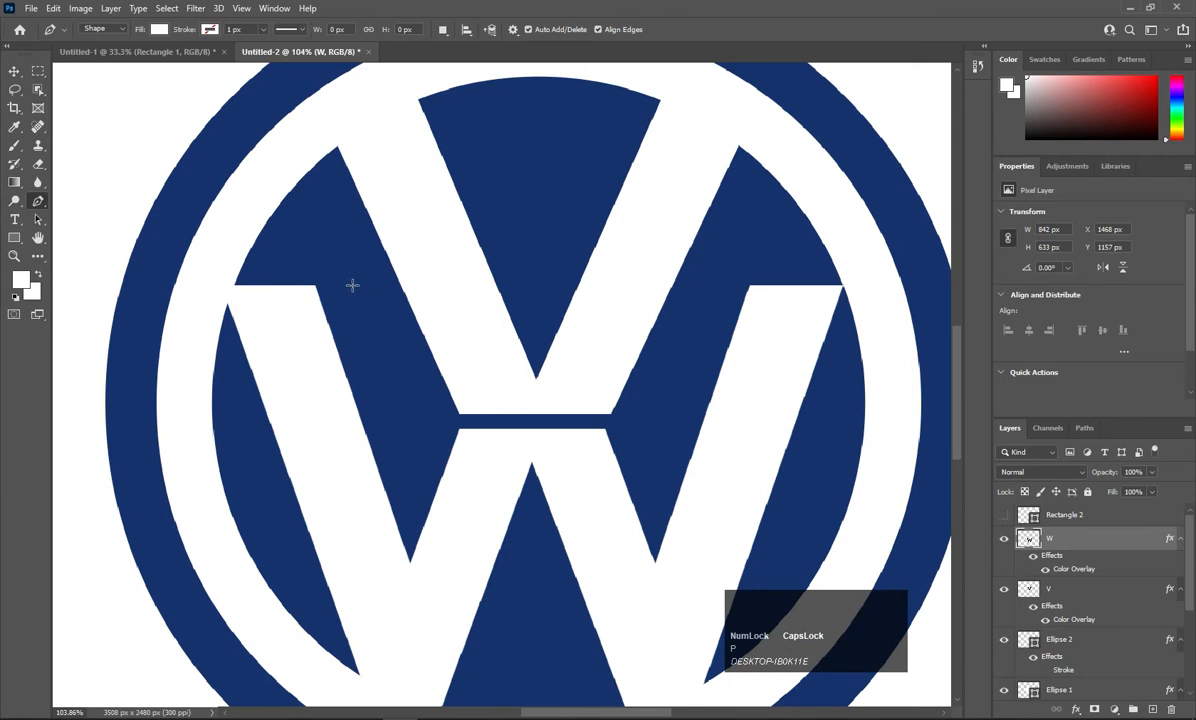
Draw a closed white Pen shape from the W's upper-left arm to the ring's inner edge.
key("Caps_Lock")
left_click(336, 352)
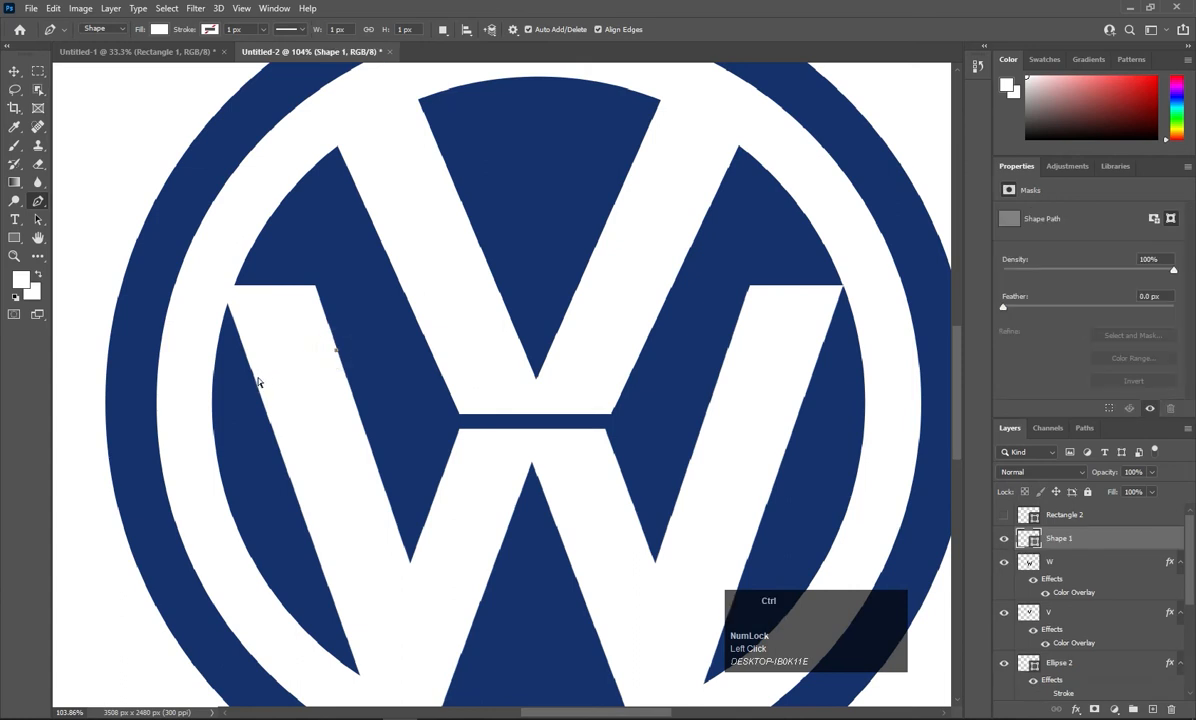
key("ctrl+z")
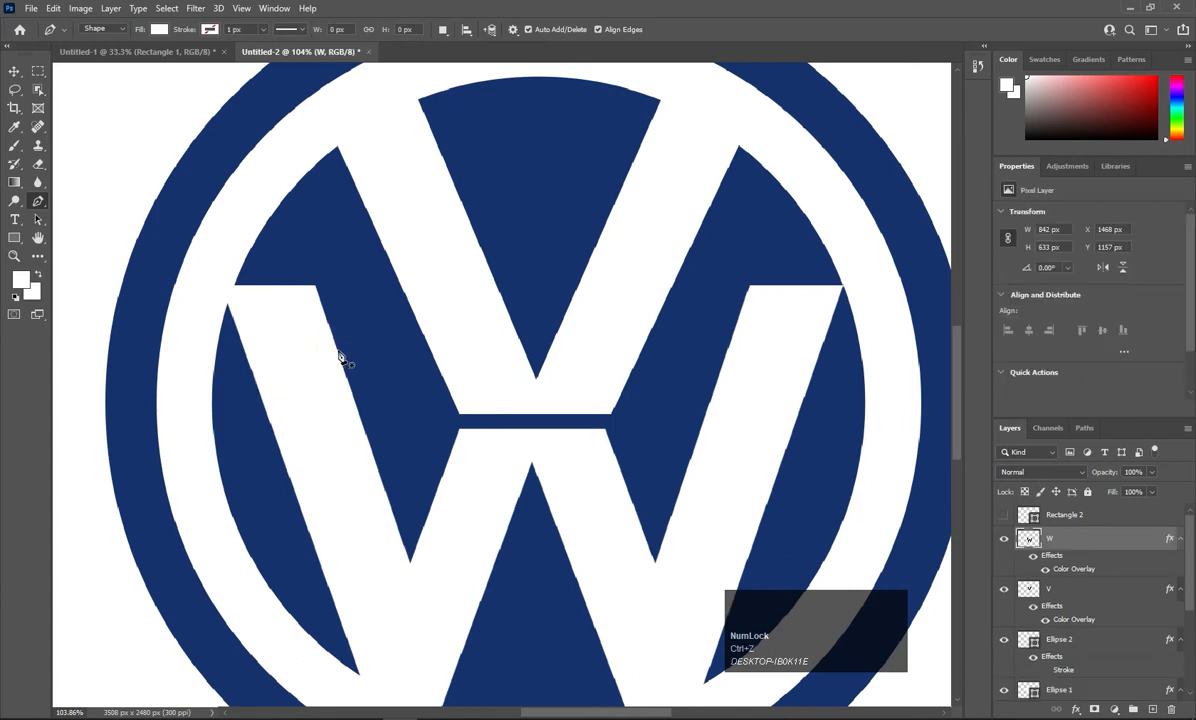
left_click(336, 352)
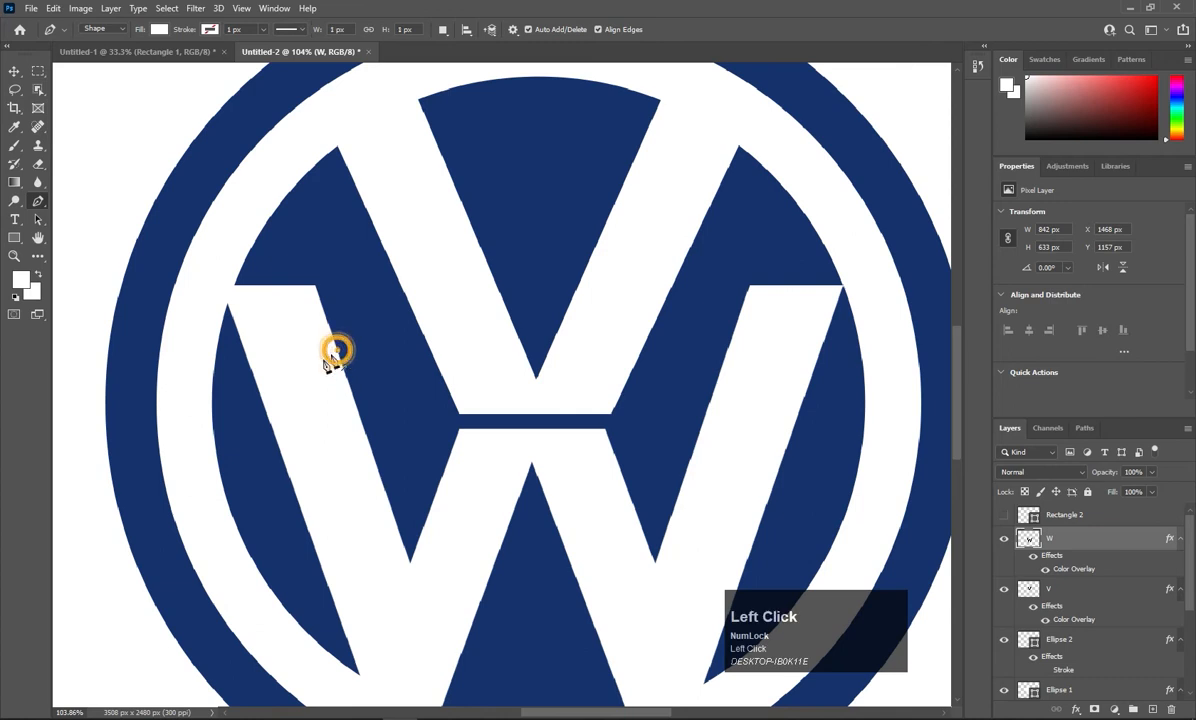
left_click(254, 377, "shift")
key("ctrl+z")
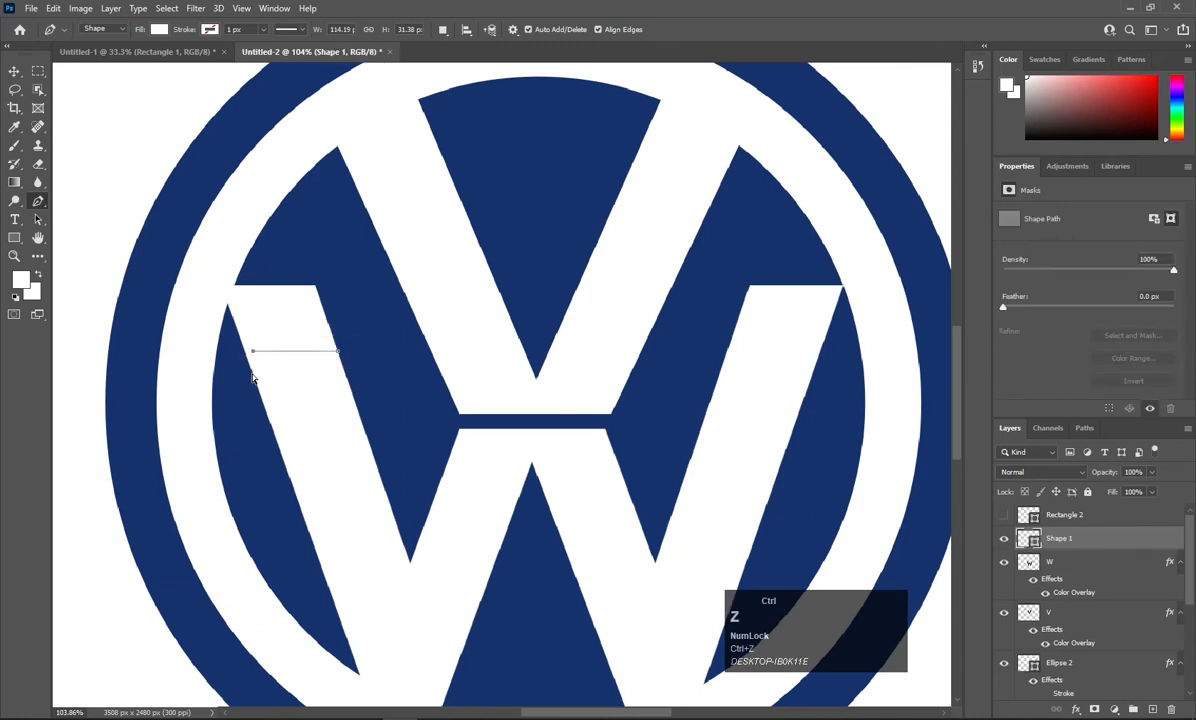
left_click(250, 370)
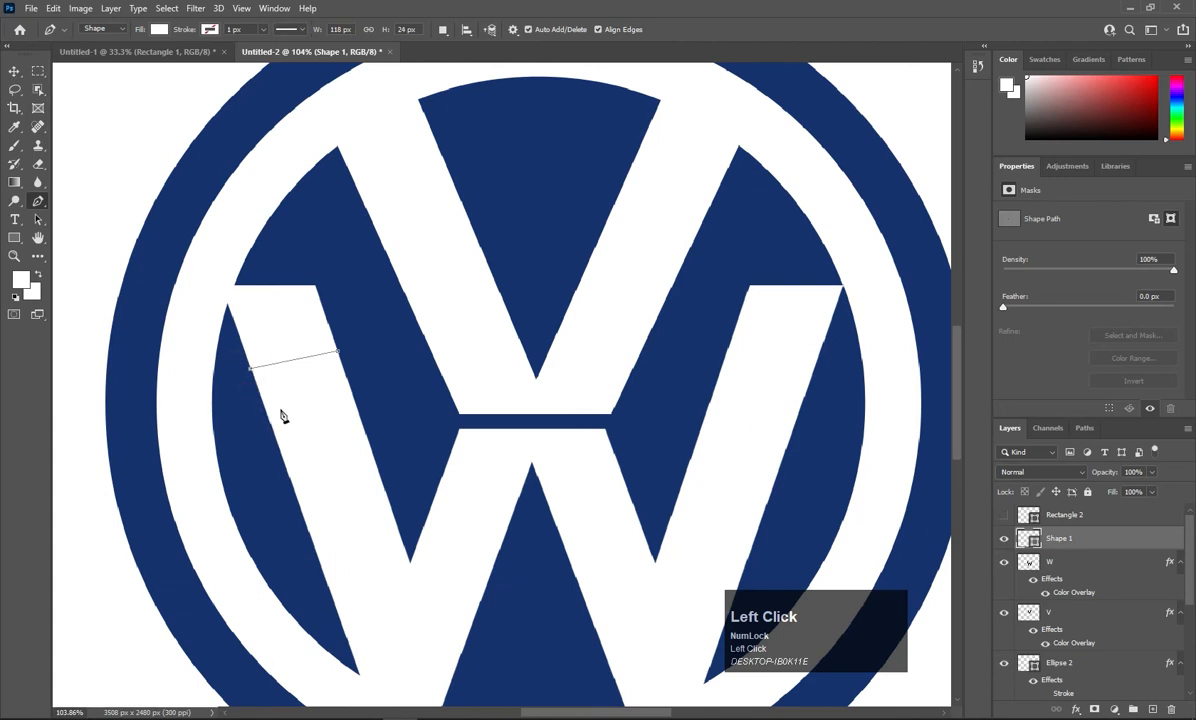
left_click(209, 260)
key("Right")
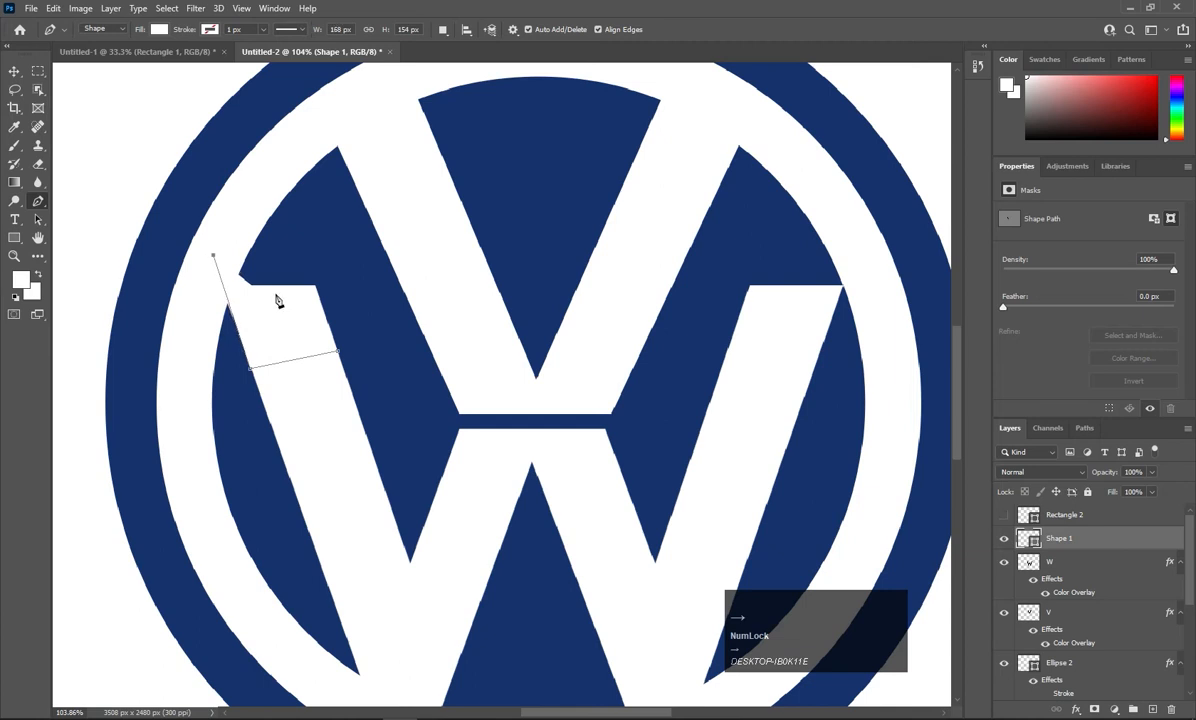
left_click(279, 171)
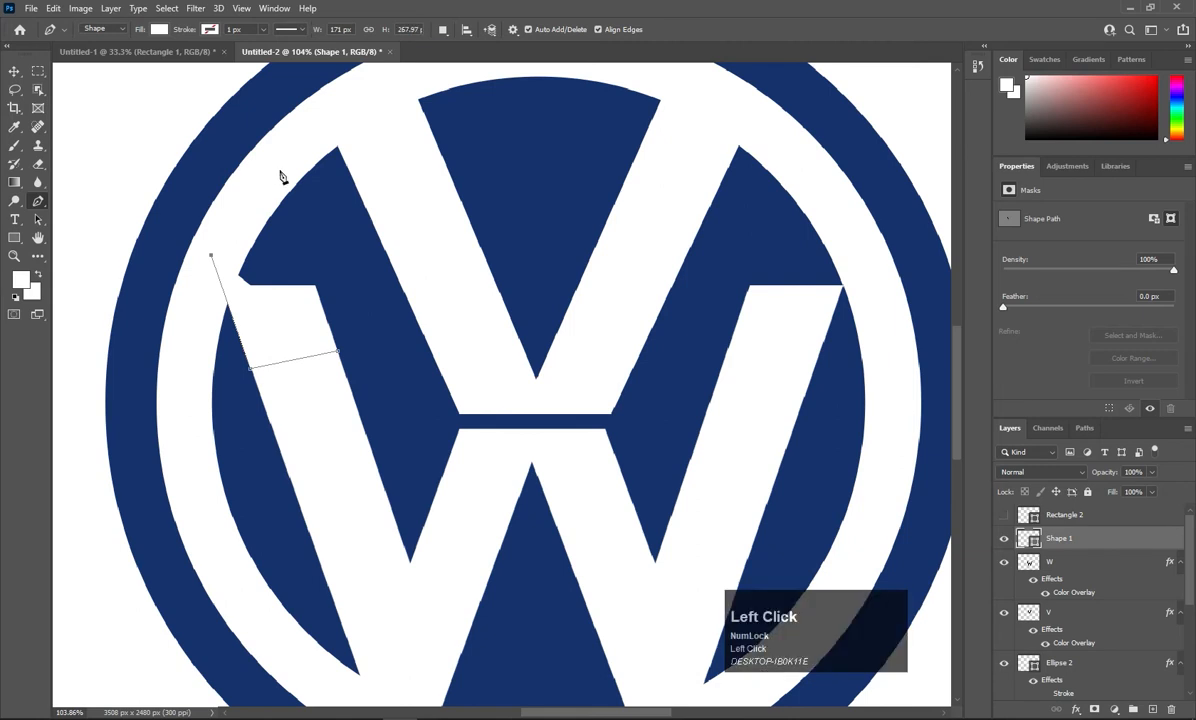
left_click(338, 354)
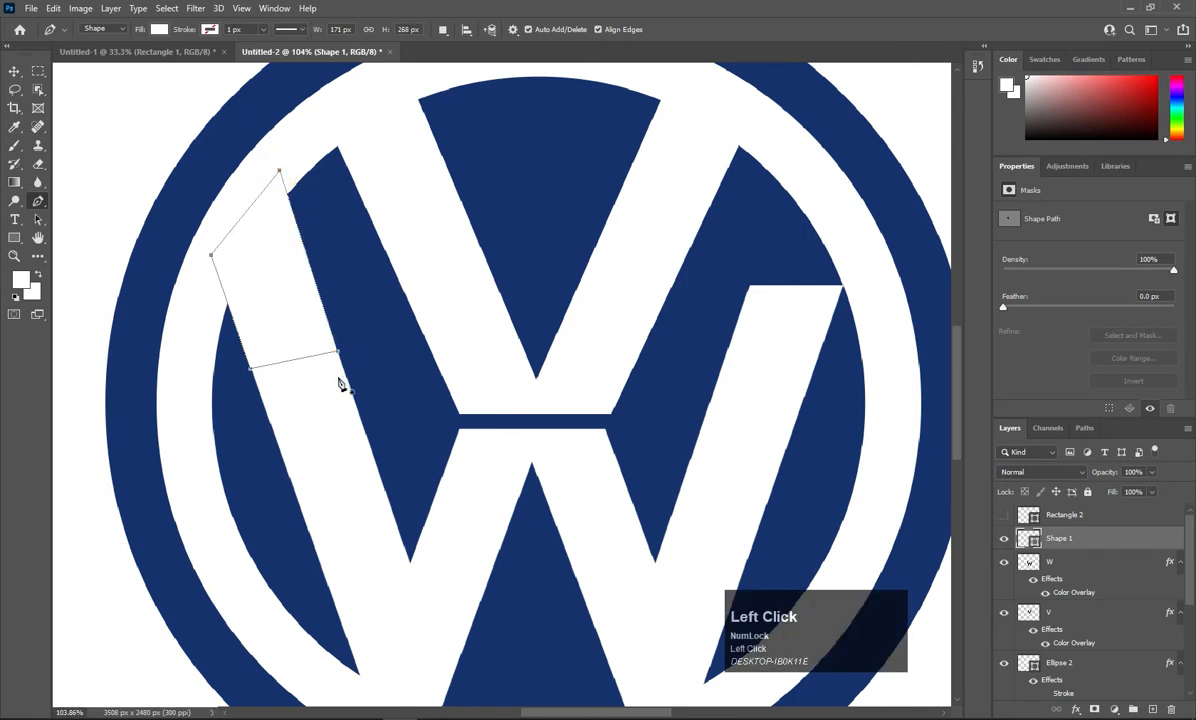
Check the blue circle's position, then select the new Shape 1 layer.
left_click(15, 71)
left_click(328, 213)
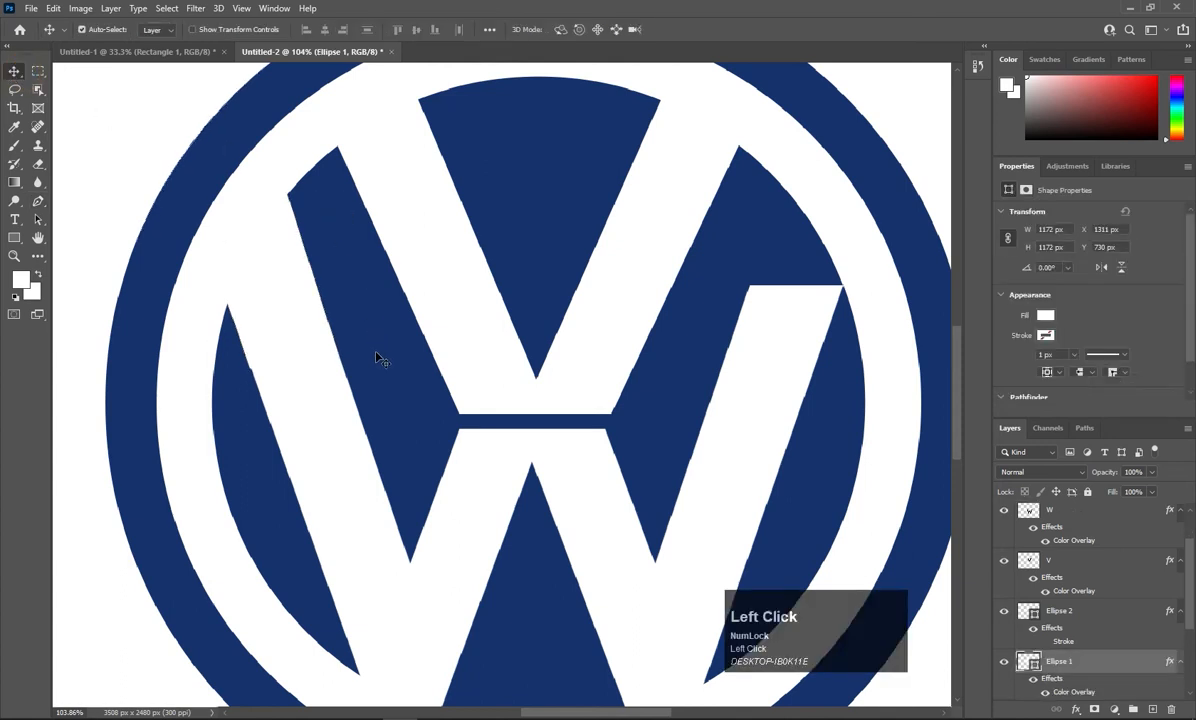
key("Right")
key("Right")
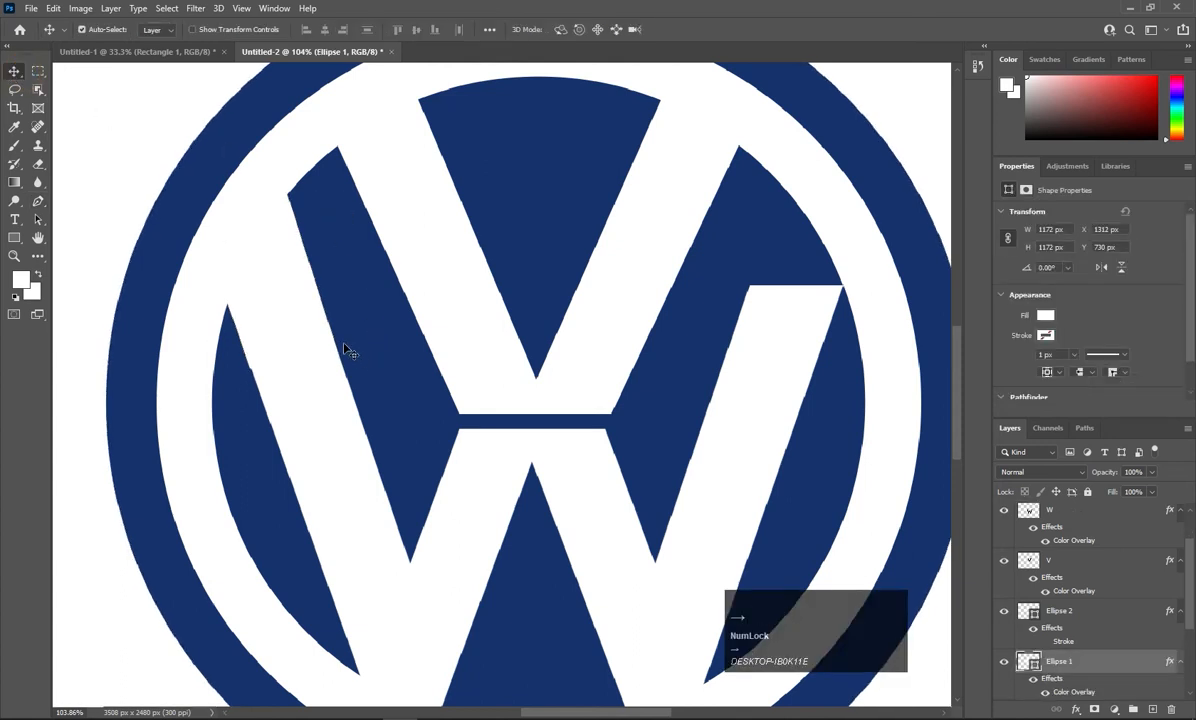
key("Left")
key("Left")
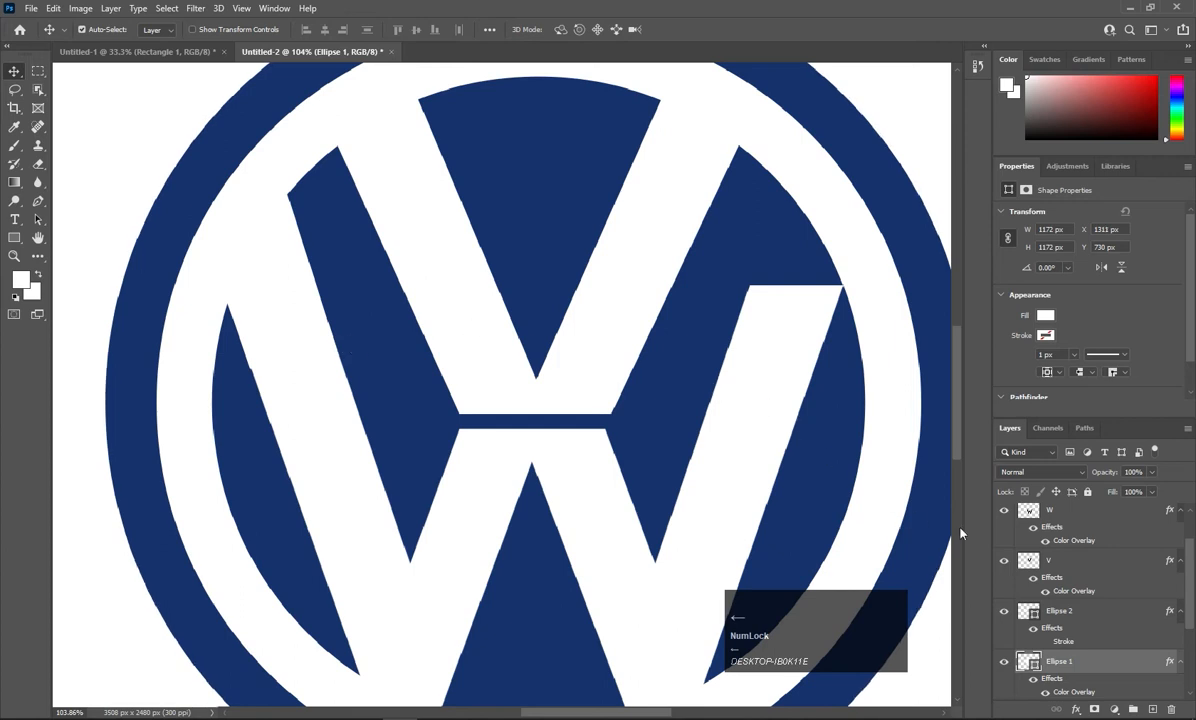
scroll(1054, 550, "up", 2)
left_click(999, 513)
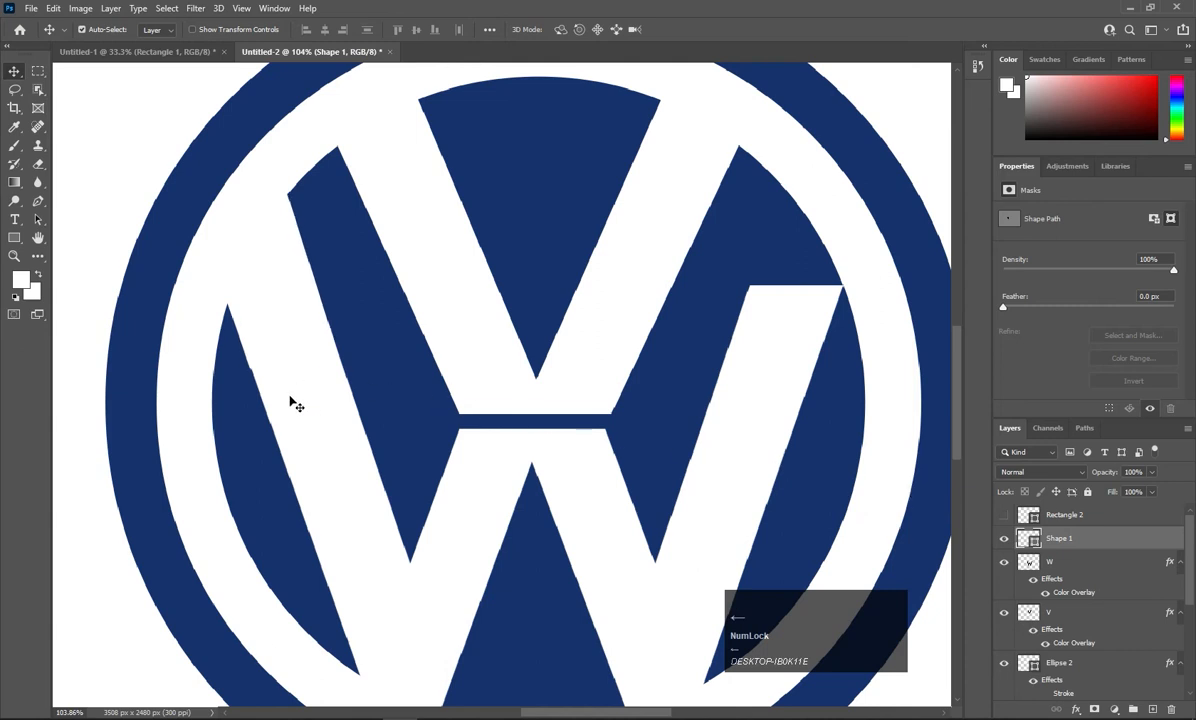
scroll(293, 404, "down", 5, "alt")
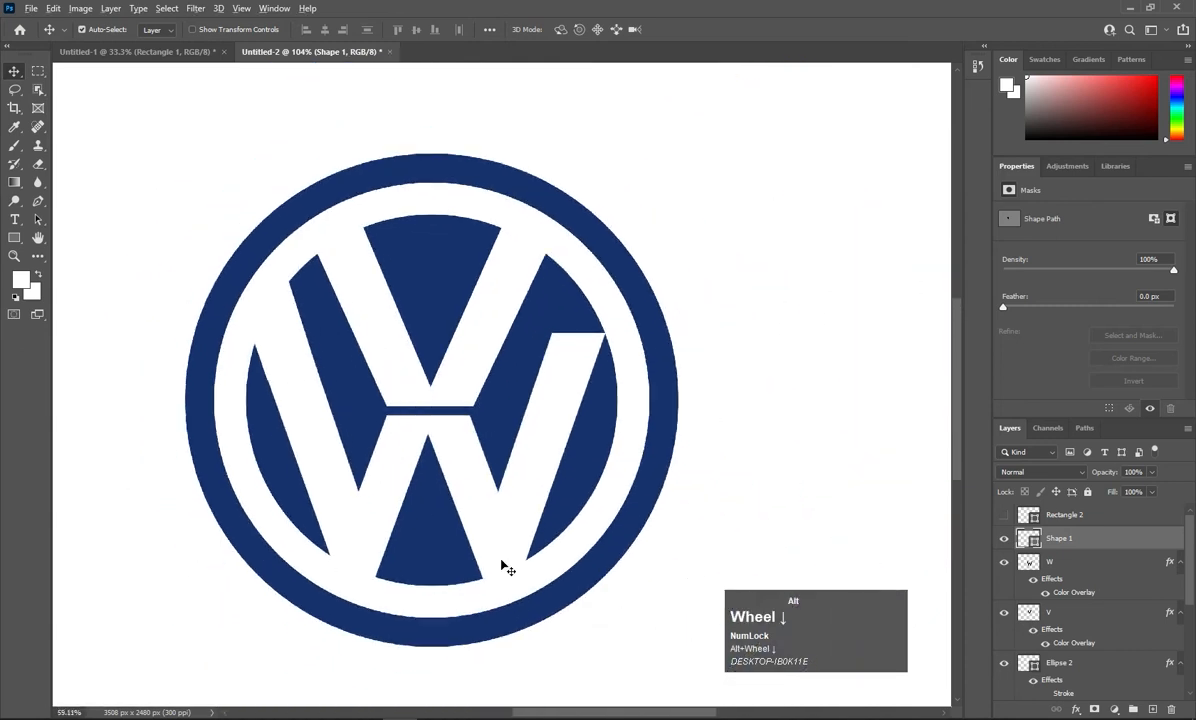
scroll(505, 567, "down", 1)
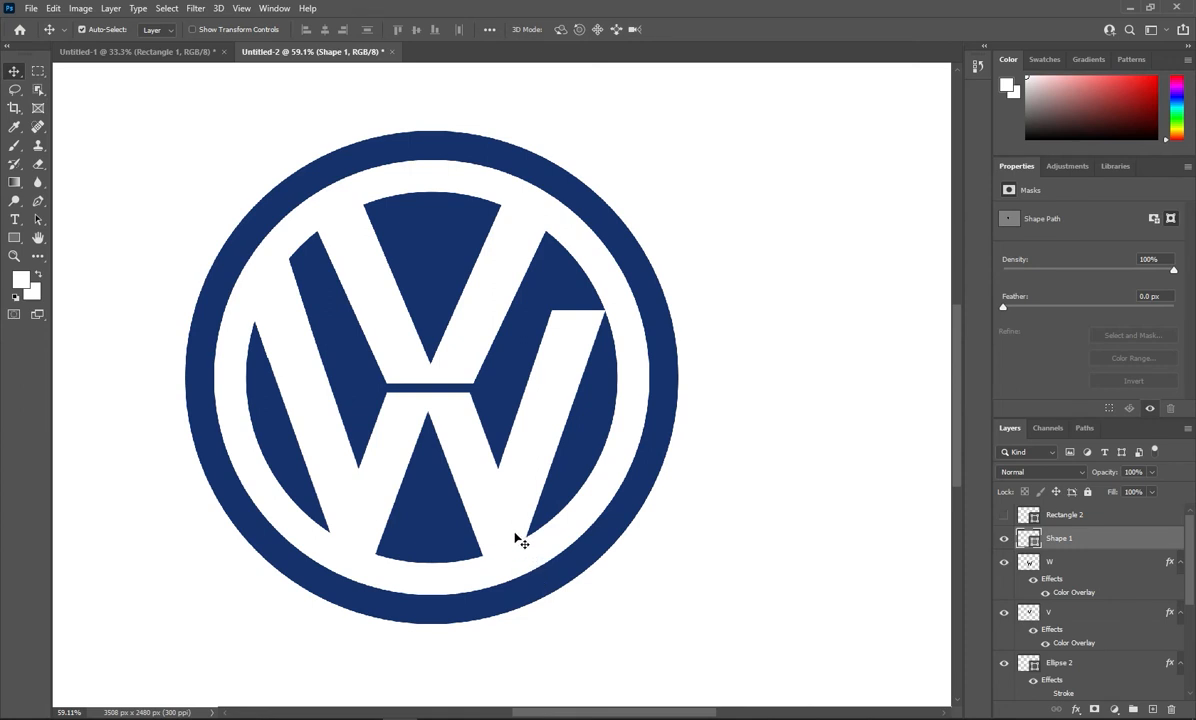
Draw a closed white Pen shape, Shape 2, carrying the upper-right arm up to the ring.
key("p")
scroll(570, 330, "up", 4, "alt")
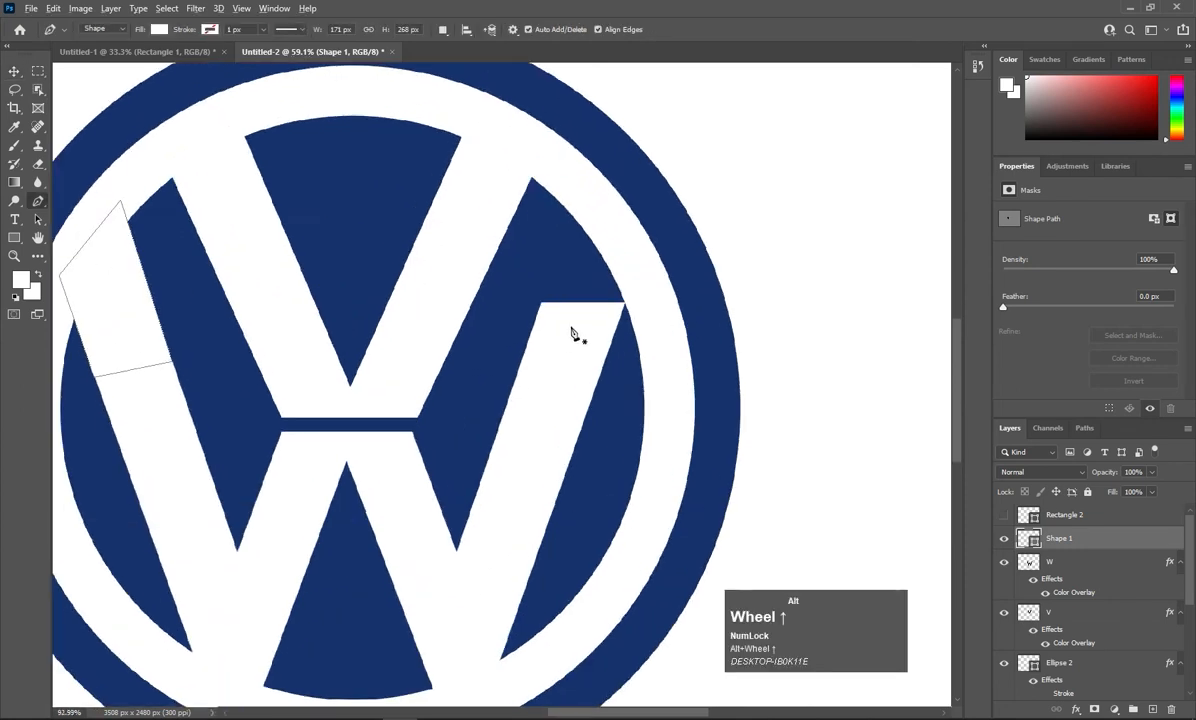
scroll(571, 333, "up", 4, "alt")
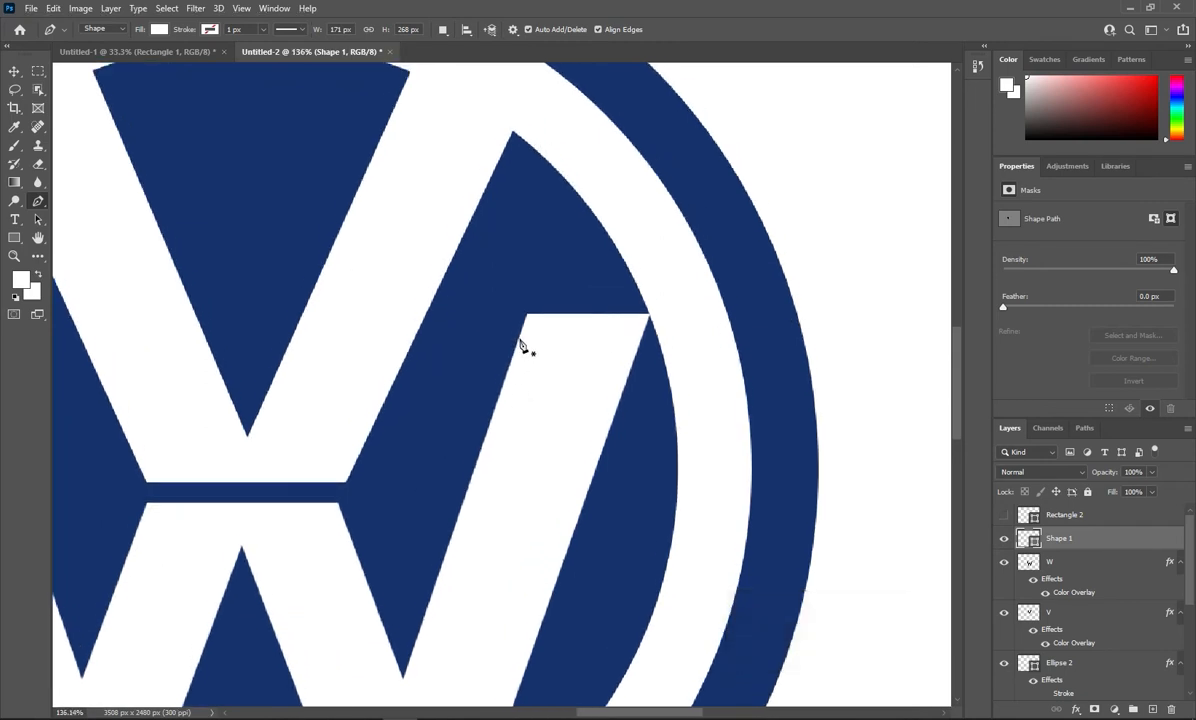
left_click(521, 336)
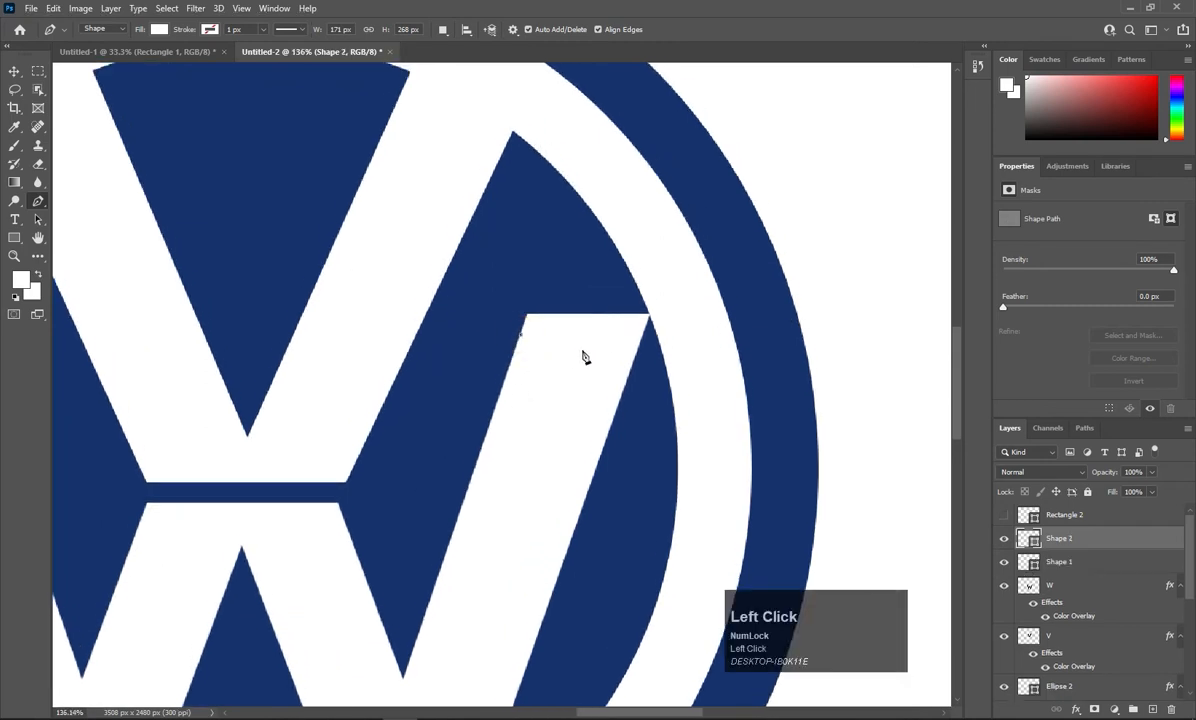
key("Left")
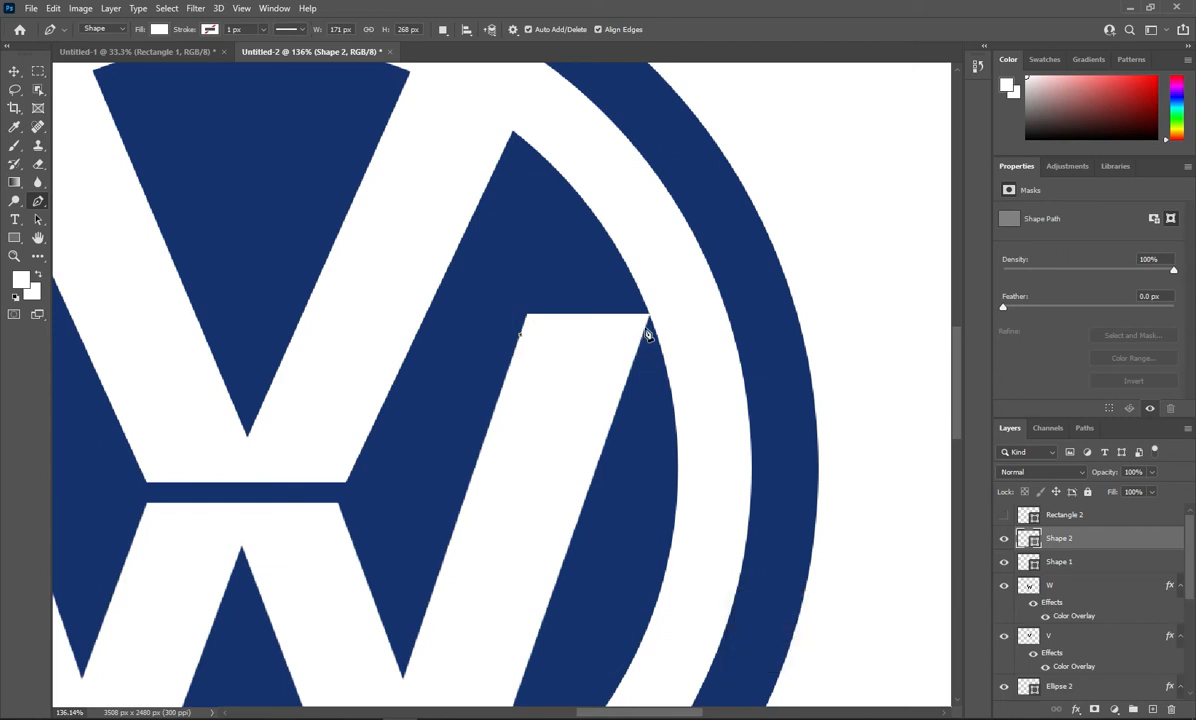
left_click(648, 324)
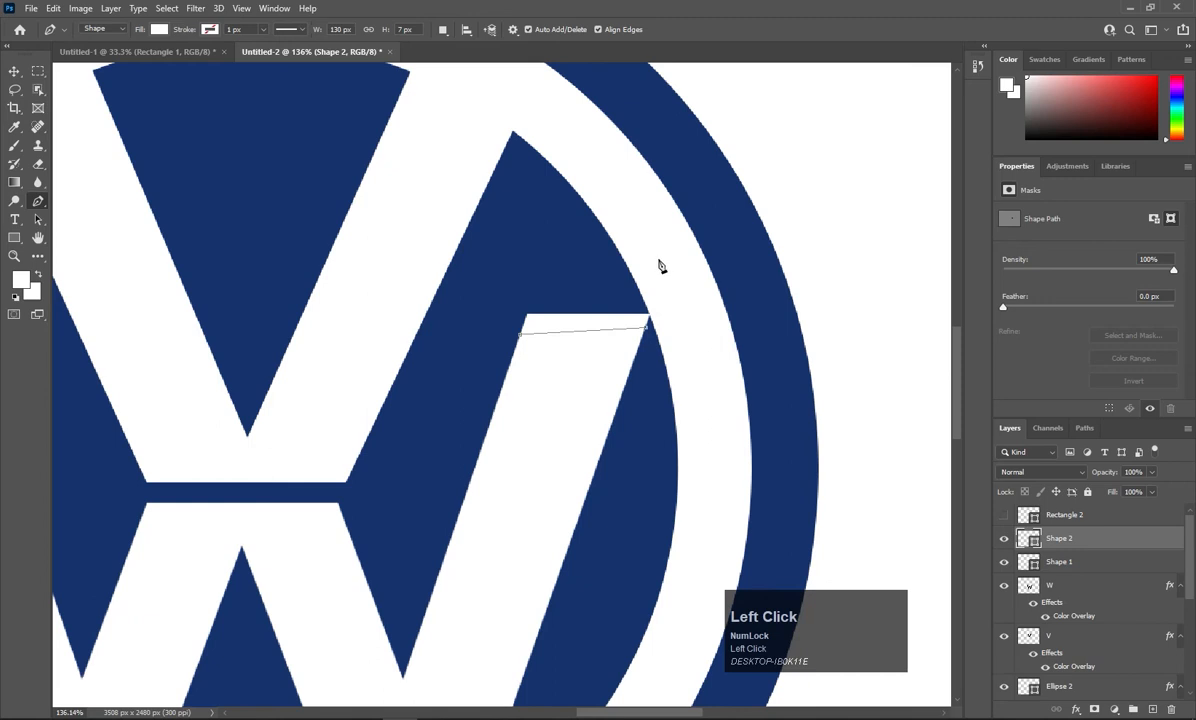
left_click(657, 258)
left_click(593, 180)
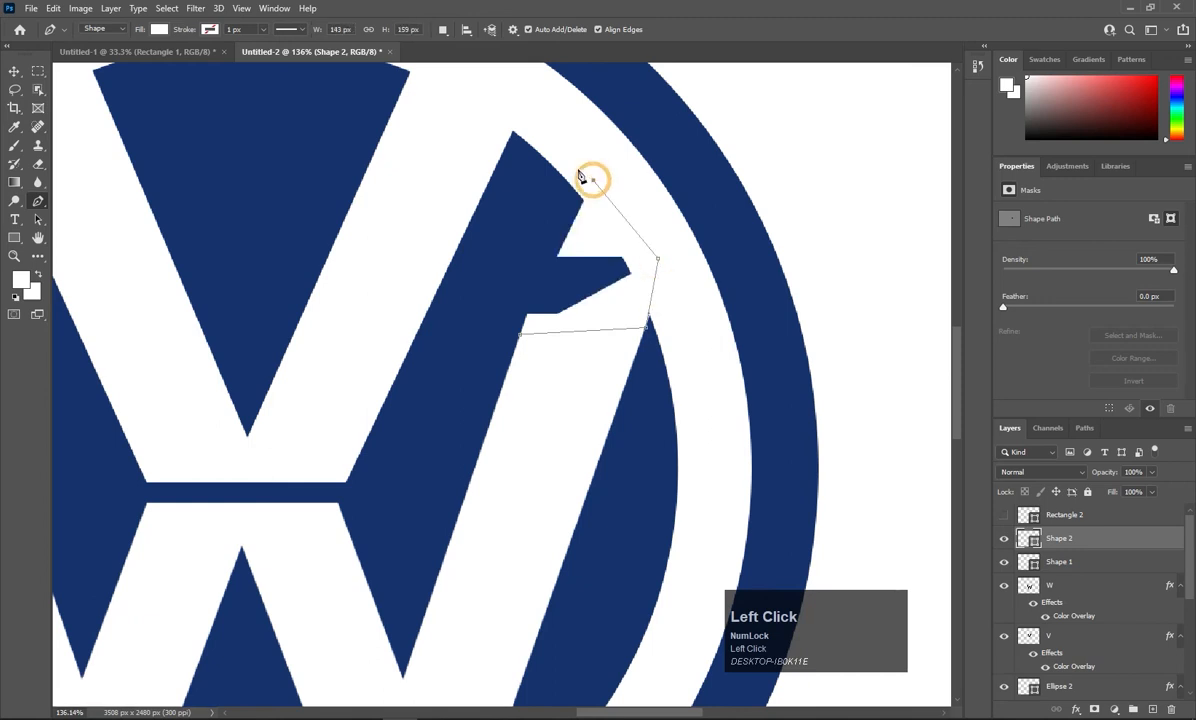
left_click(572, 158)
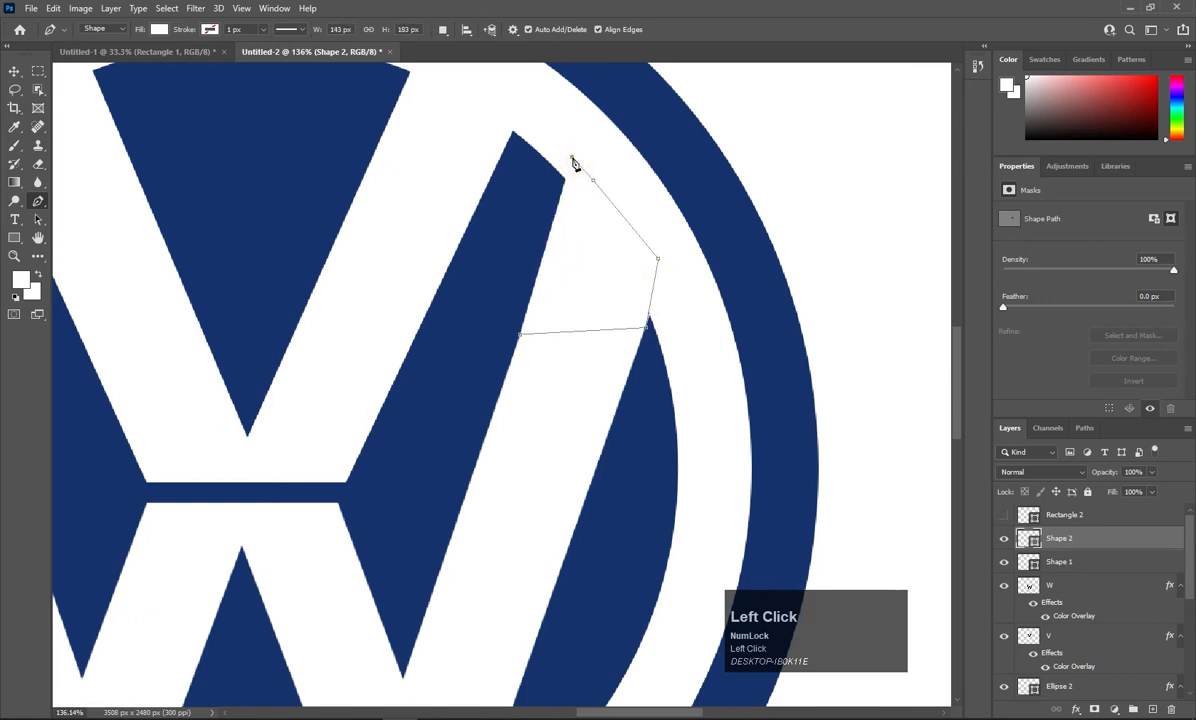
left_click(520, 336)
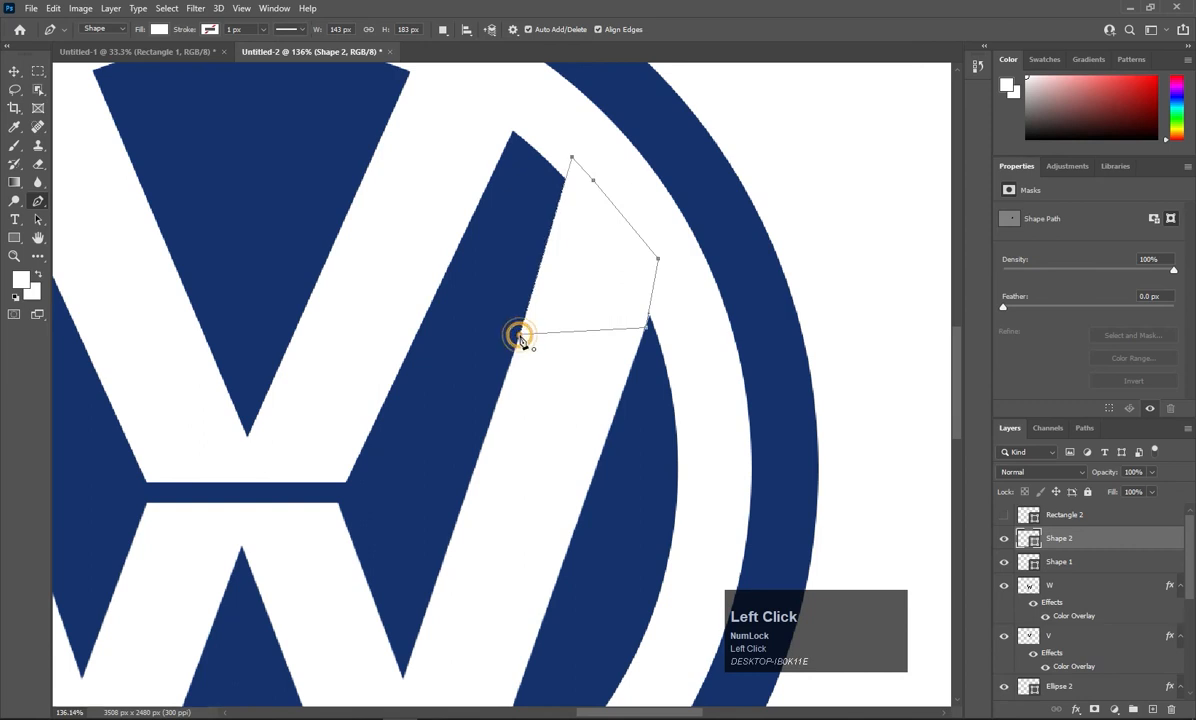
left_click(13, 71)
left_click(788, 183)
scroll(806, 322, "down", 3)
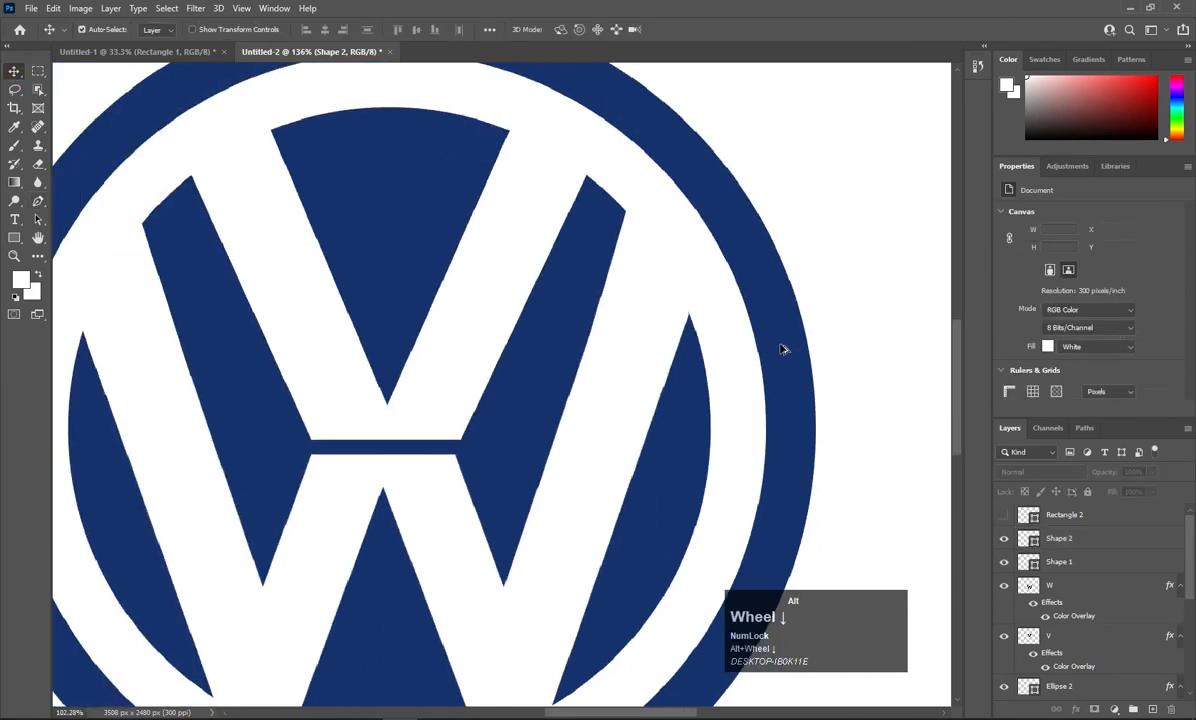
Select the Ellipse 1 layer by clicking the navy outer ring on the canvas.
scroll(783, 348, "down", 5)
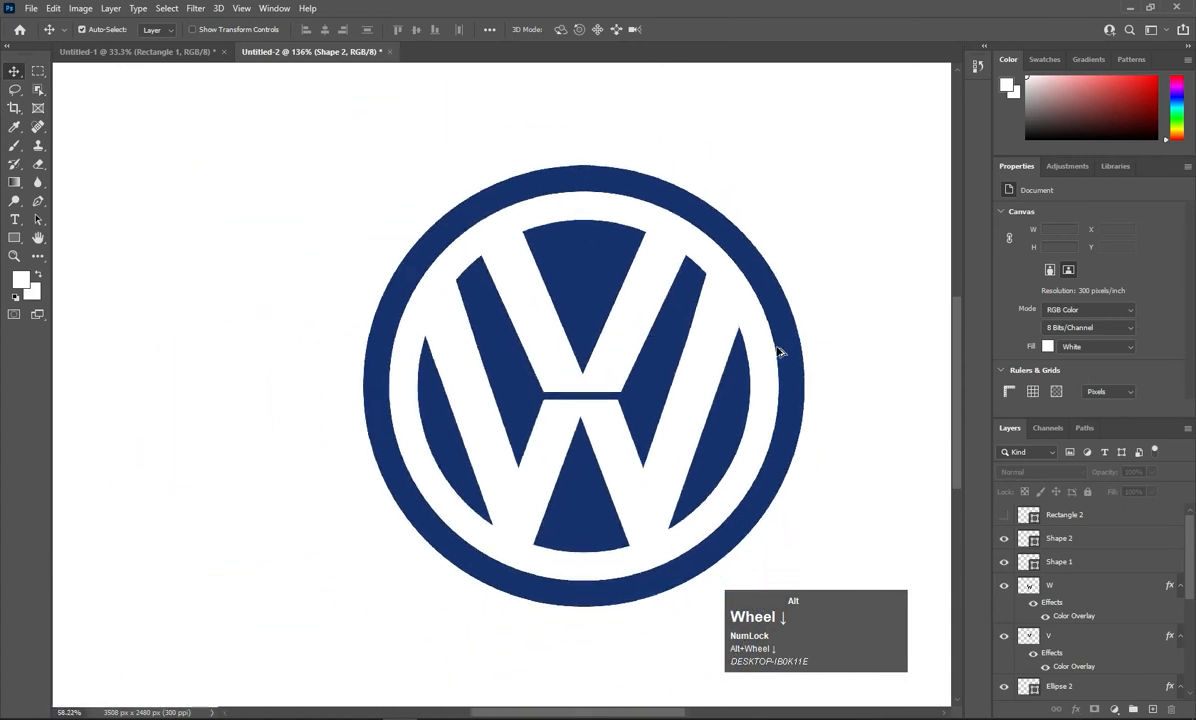
scroll(780, 350, "down", 5)
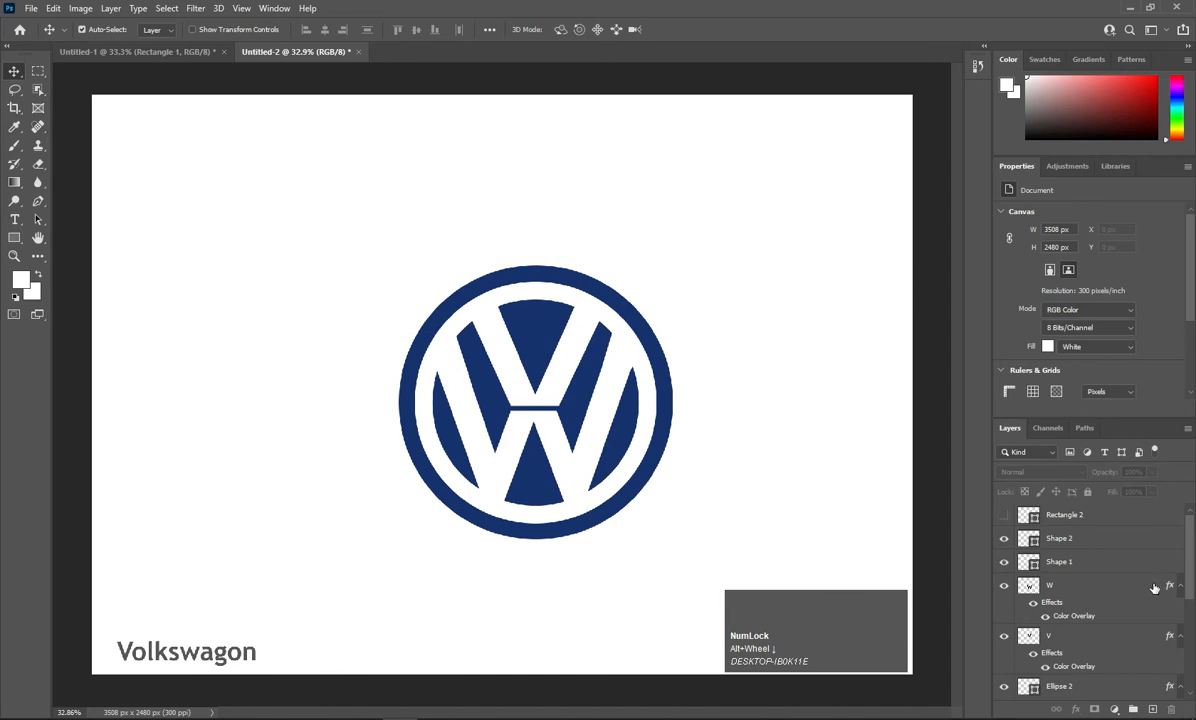
scroll(1087, 620, "down", 4)
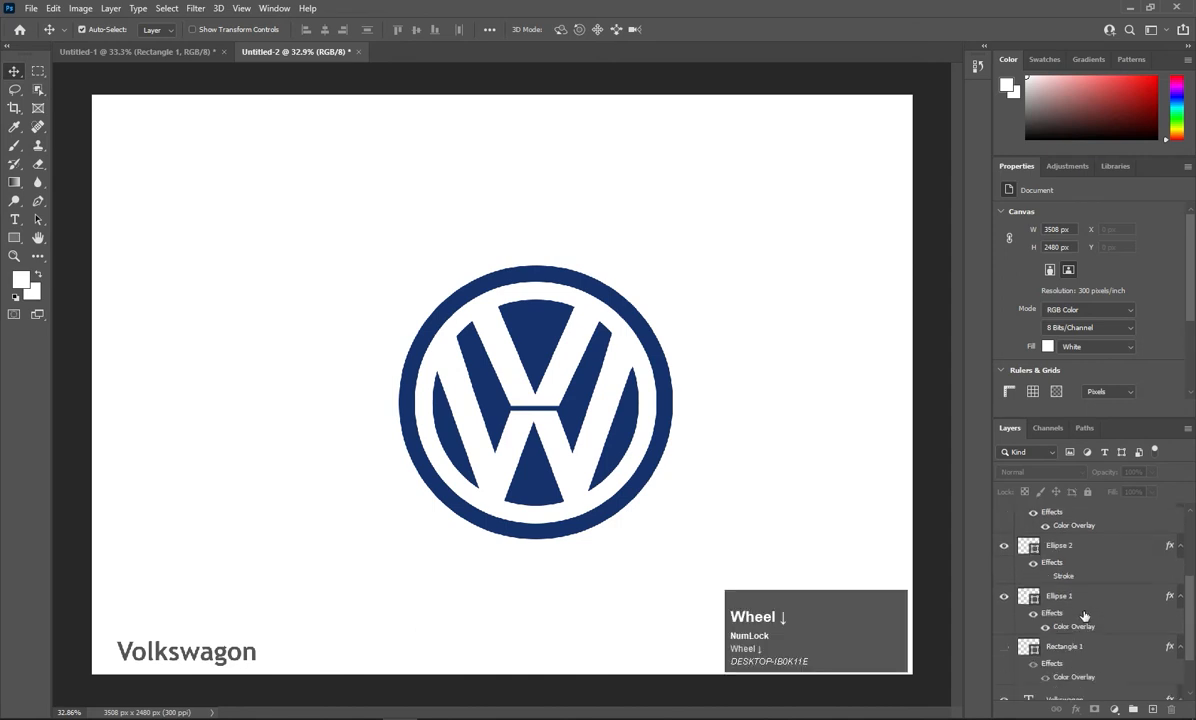
scroll(1082, 620, "up", 5)
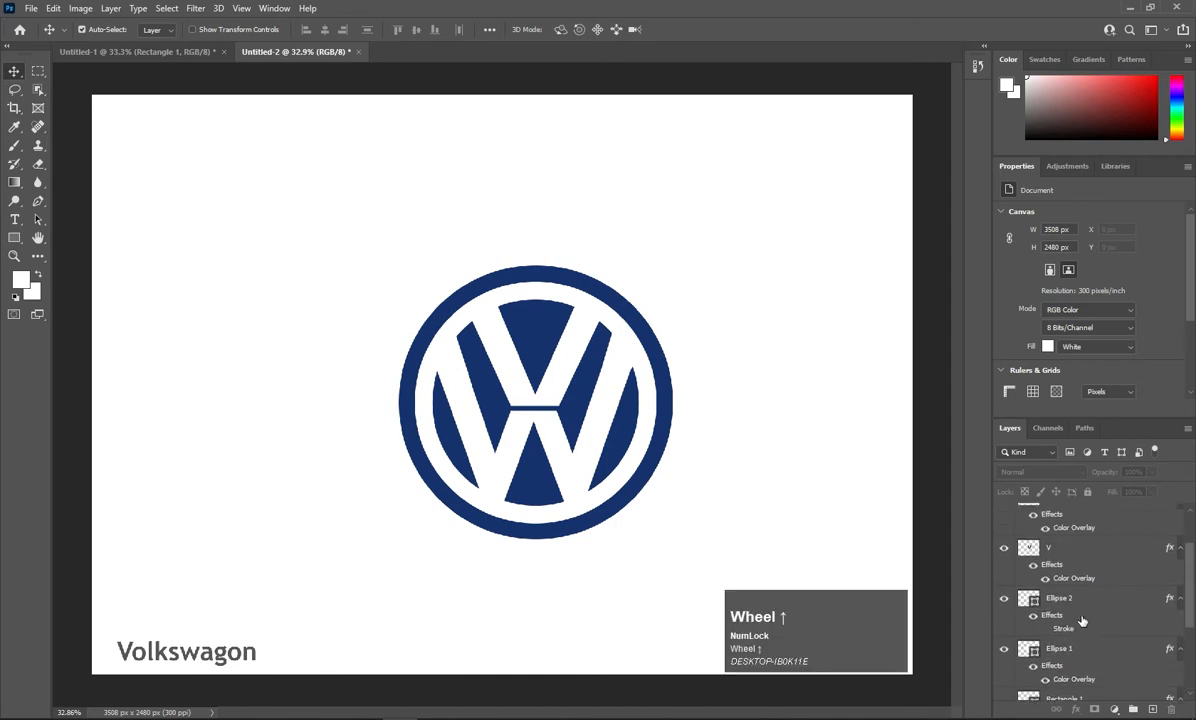
left_click(667, 424)
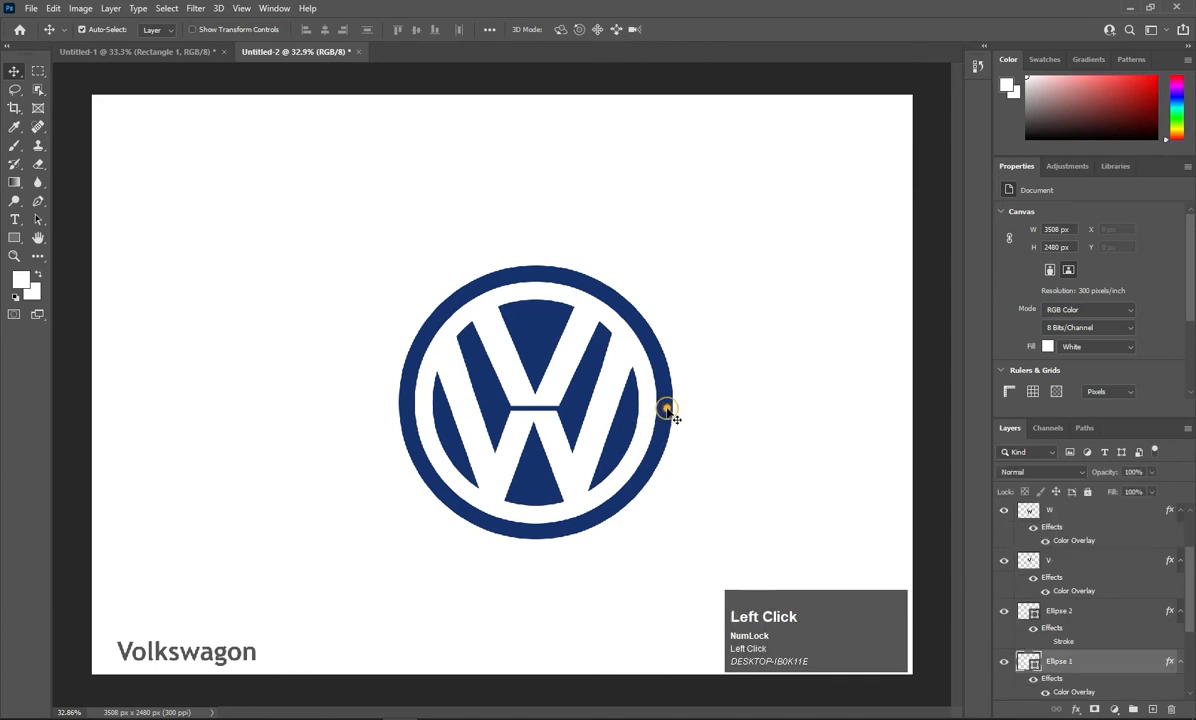
Add a Drop Shadow to Ellipse 1 with 16% spread and 40 px size.
right_click(1000, 660)
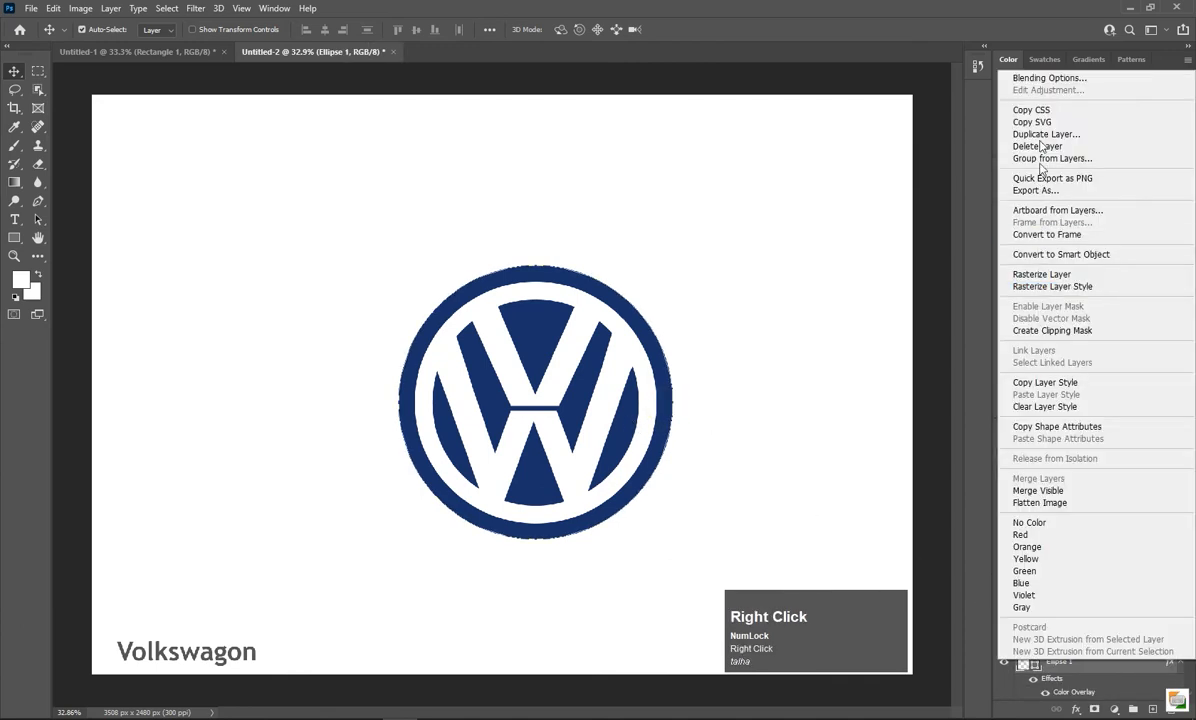
left_click(1044, 85)
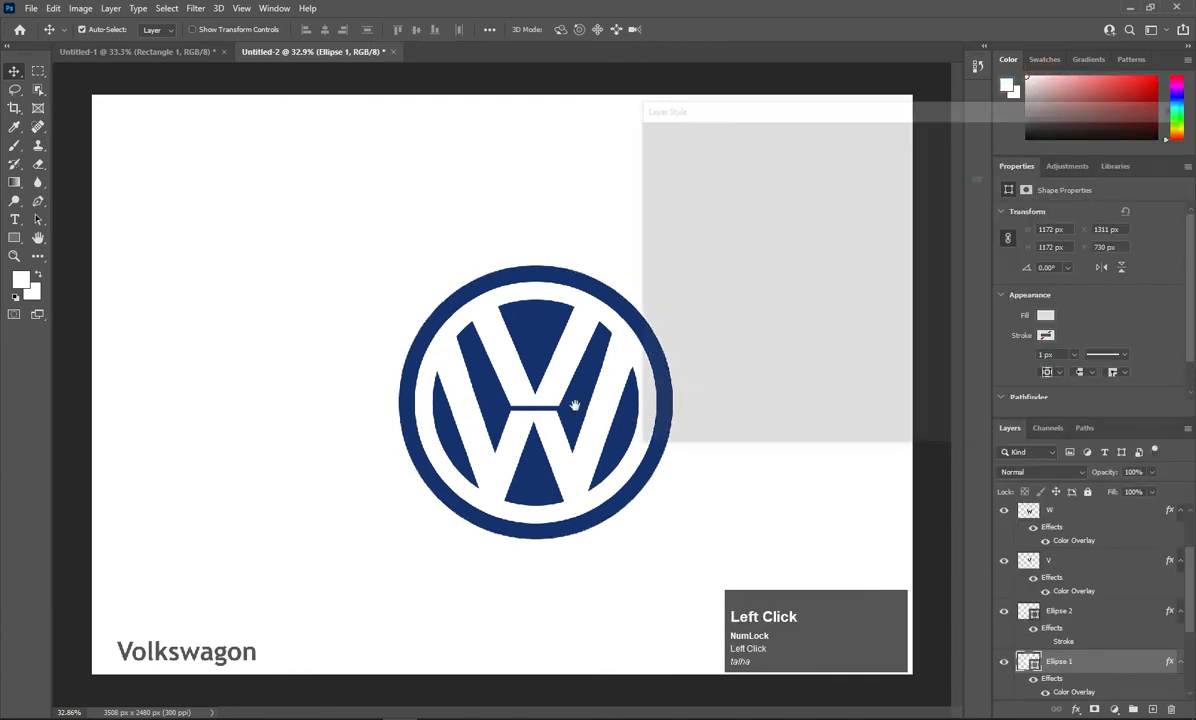
left_click(665, 378)
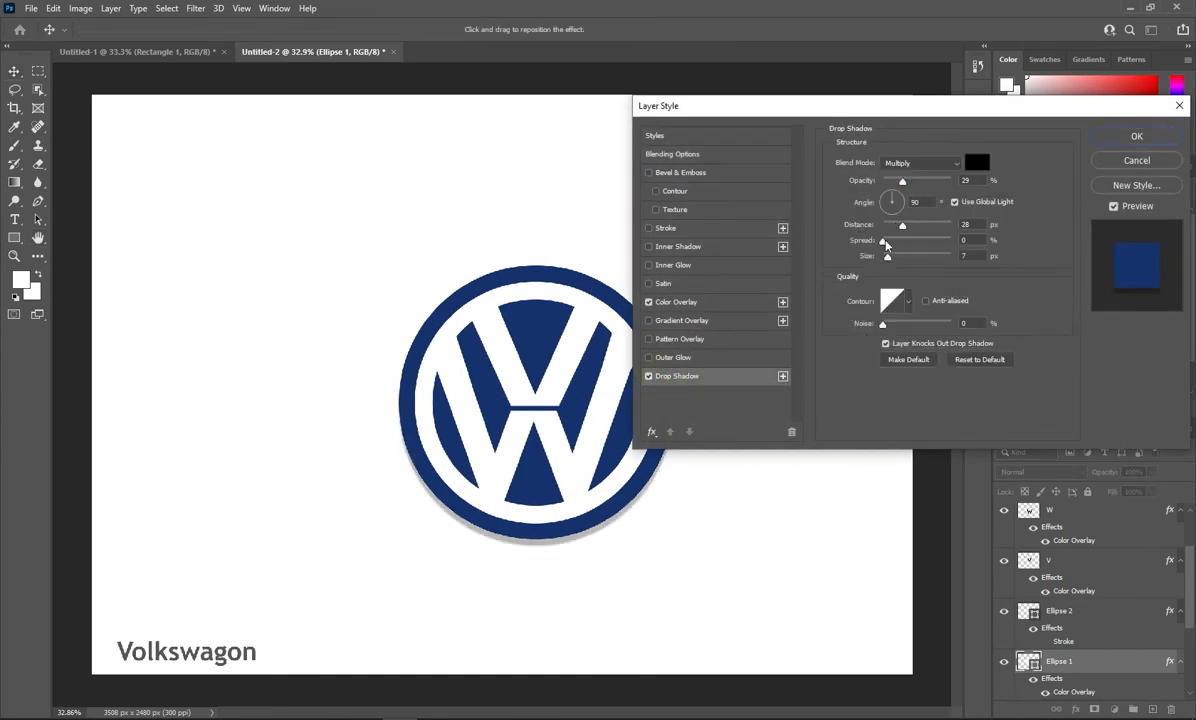
mouse_move(893, 240)
left_mouse_down()
mouse_move(910, 226)
mouse_move(899, 257)
left_mouse_up()
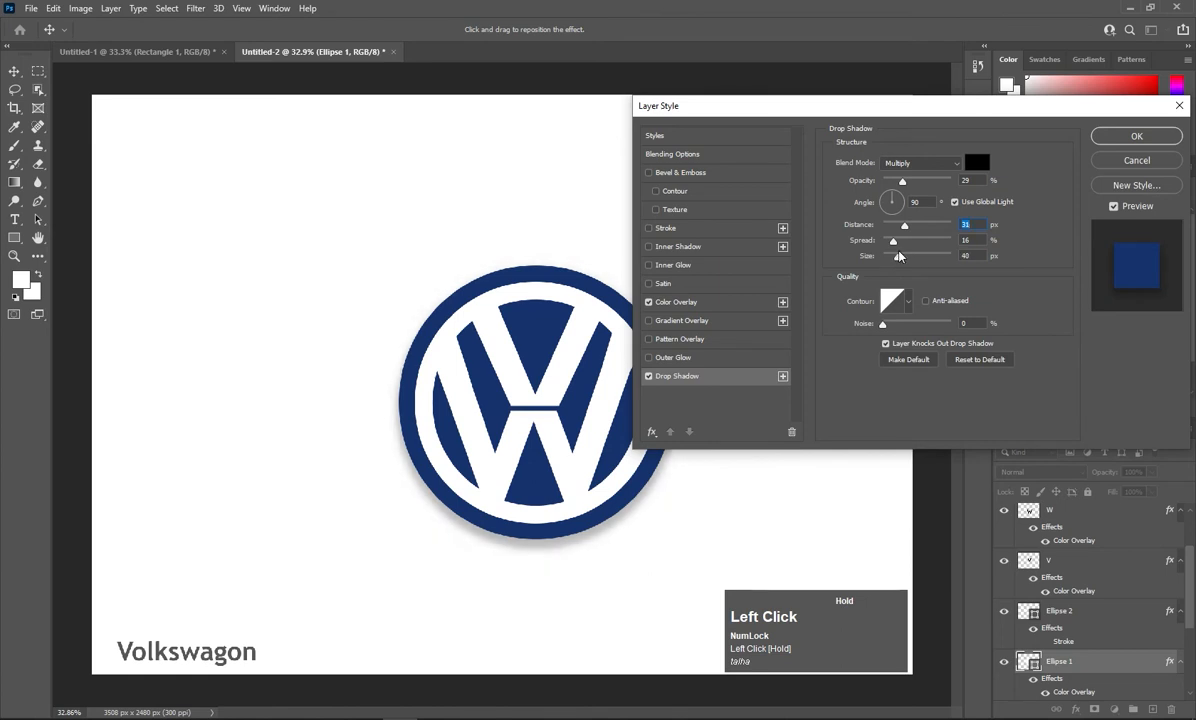
left_click(1122, 137)
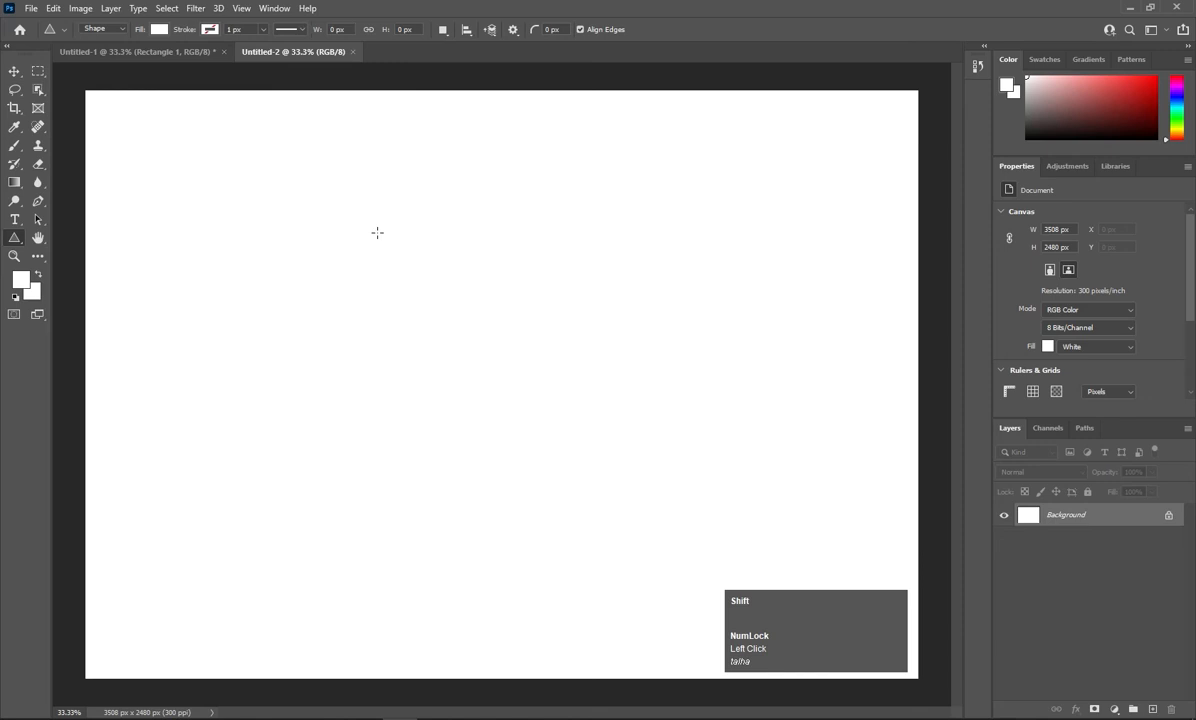
Draw a triangle on the blank canvas and narrow it into a thin spike.
left_click_drag(390, 232, 600, 515)
left_click(14, 71)
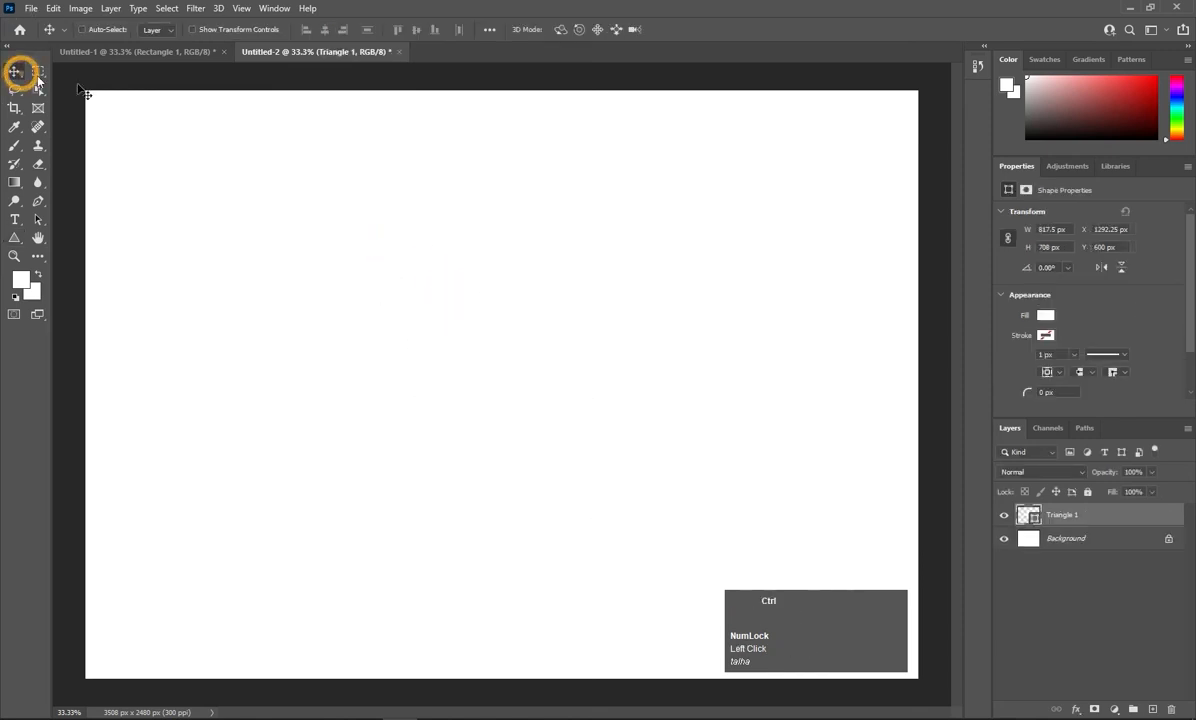
key("ctrl+t")
left_click_drag(588, 318, 434, 318)
left_click(433, 317)
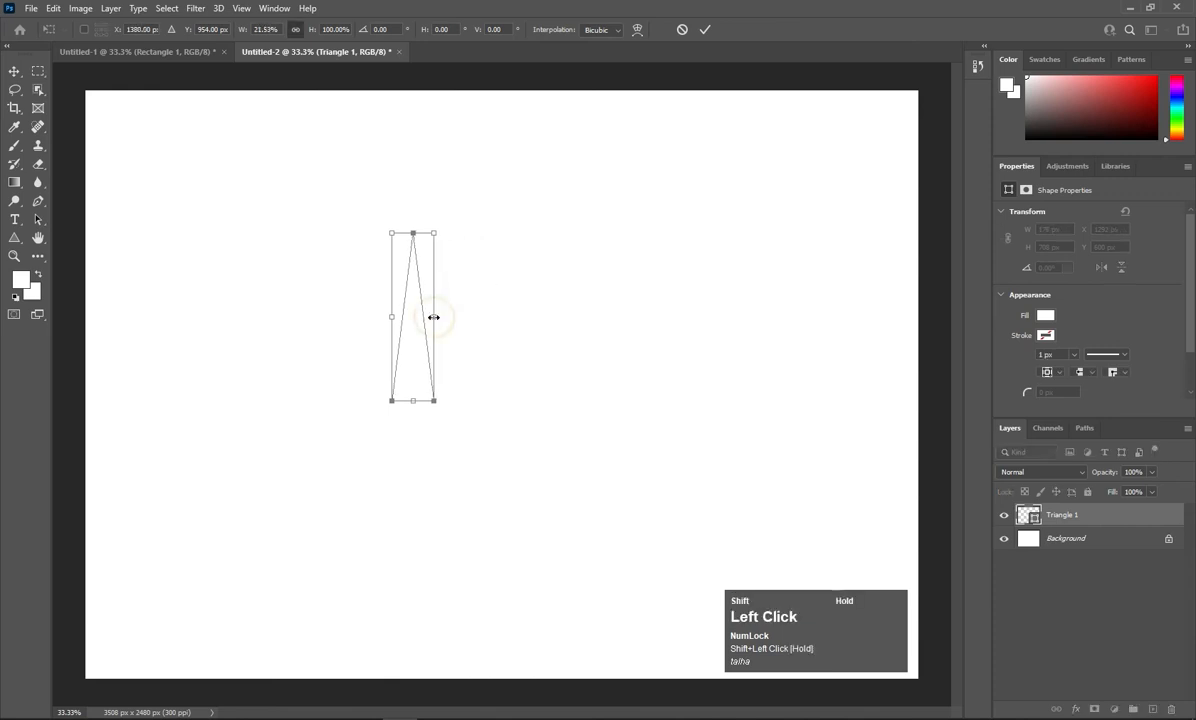
left_click(705, 30)
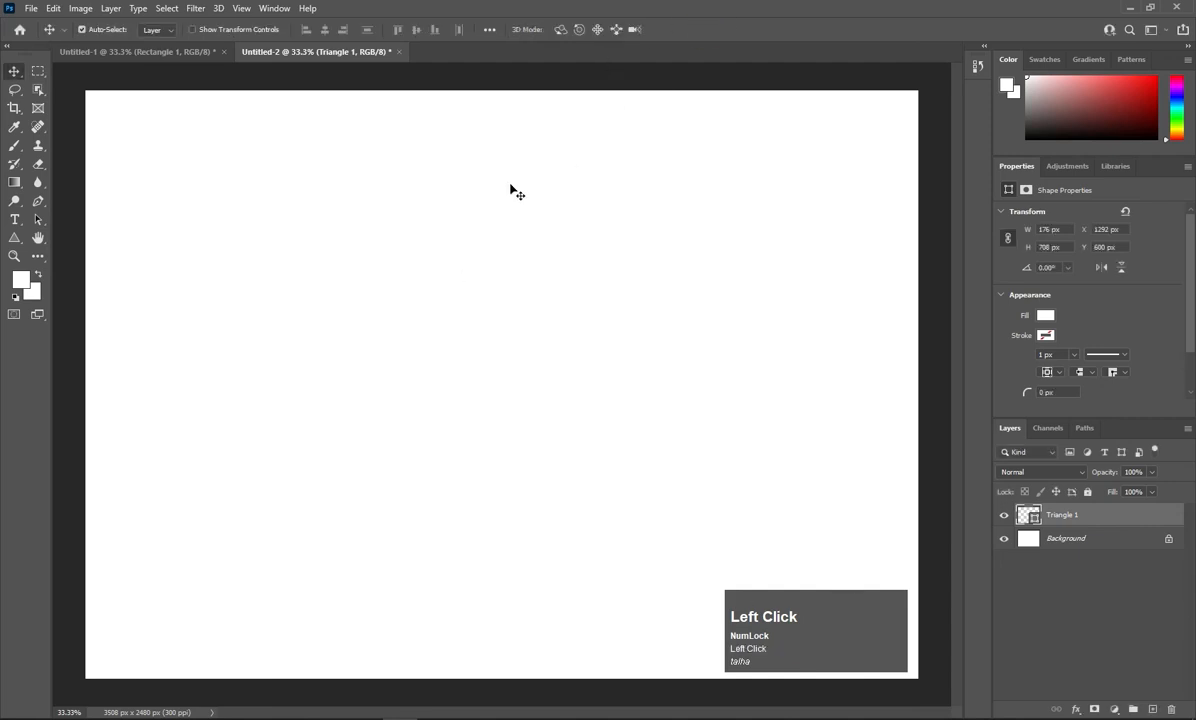
Give the triangle layer a gray Color Overlay.
right_click(1067, 514)
left_click(966, 134)
left_click(650, 301)
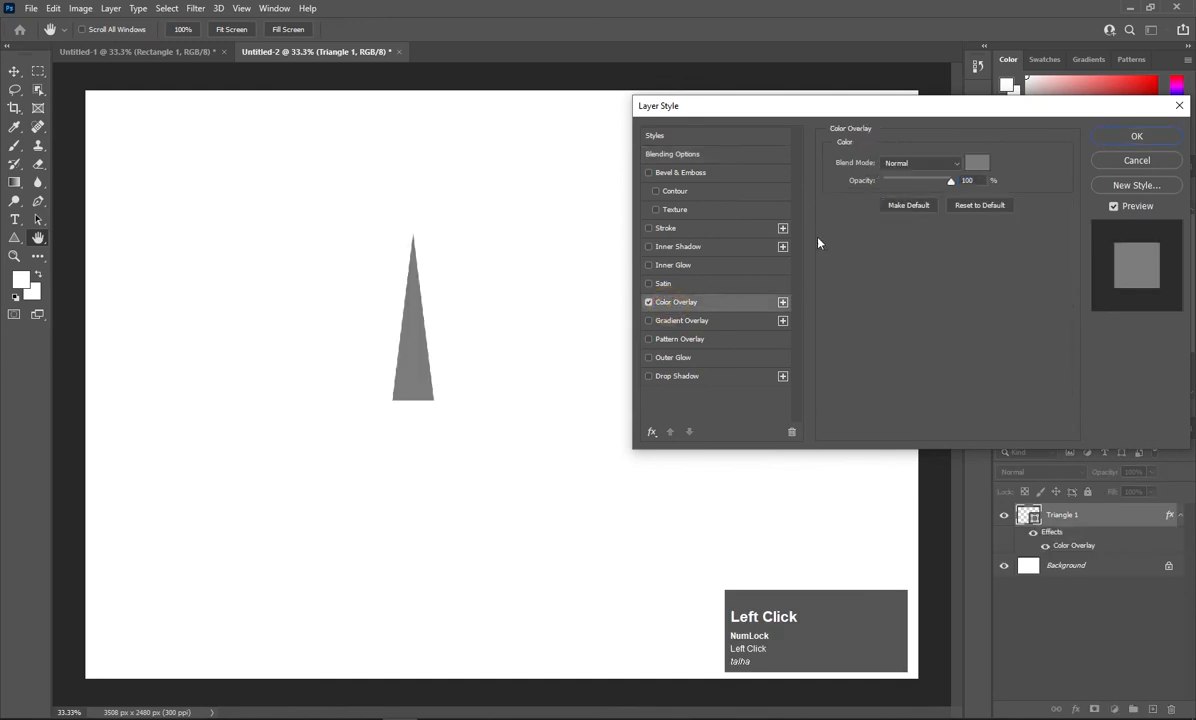
left_click(1140, 136)
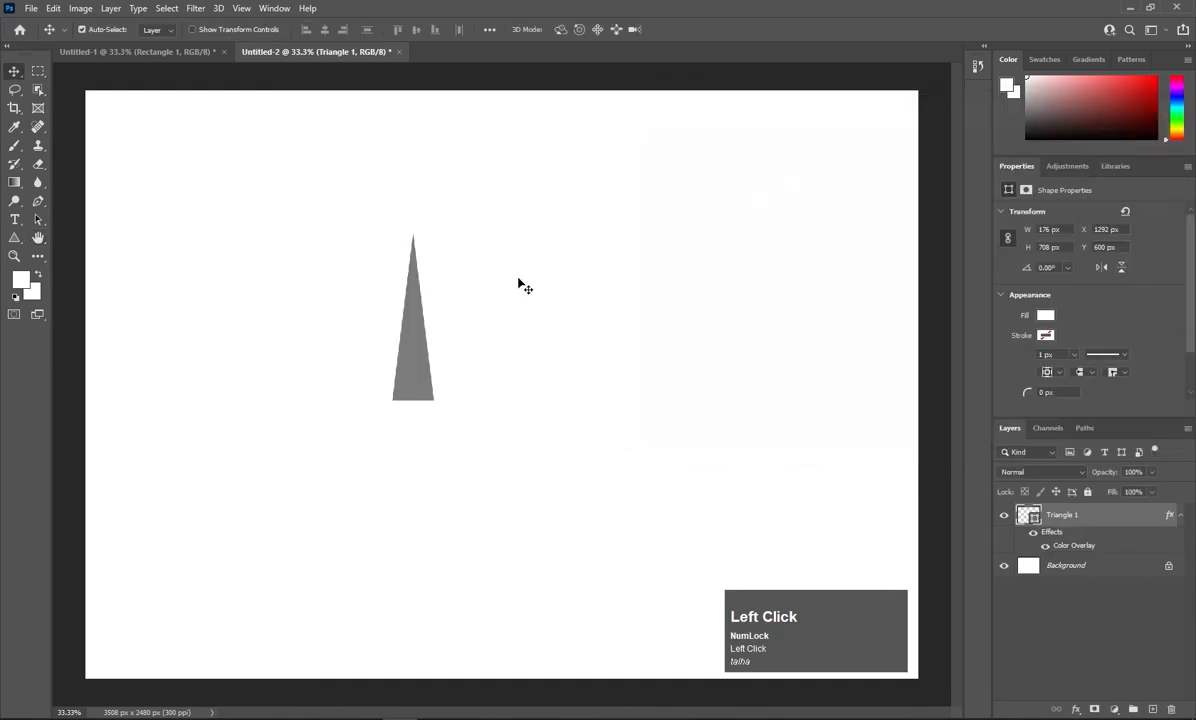
Stretch the triangle taller to 176 × 750 px.
key("ctrl+t")
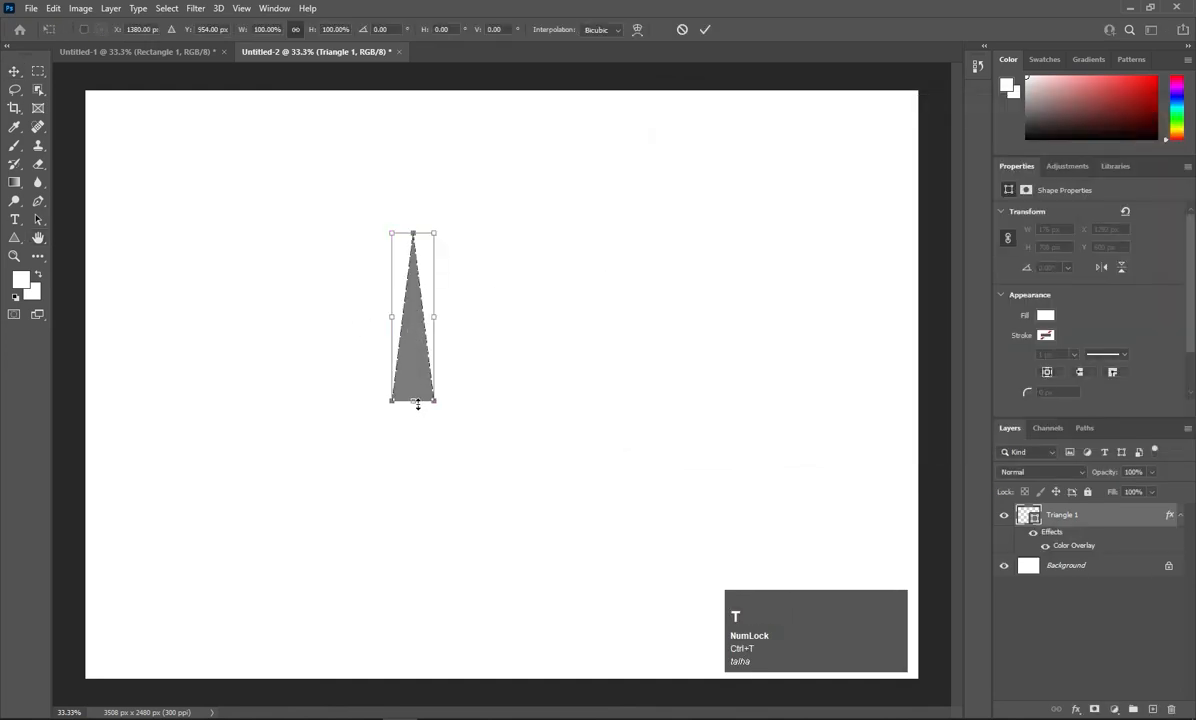
left_click(415, 404, "shift")
left_click_drag(415, 404, 414, 410)
key("Return")
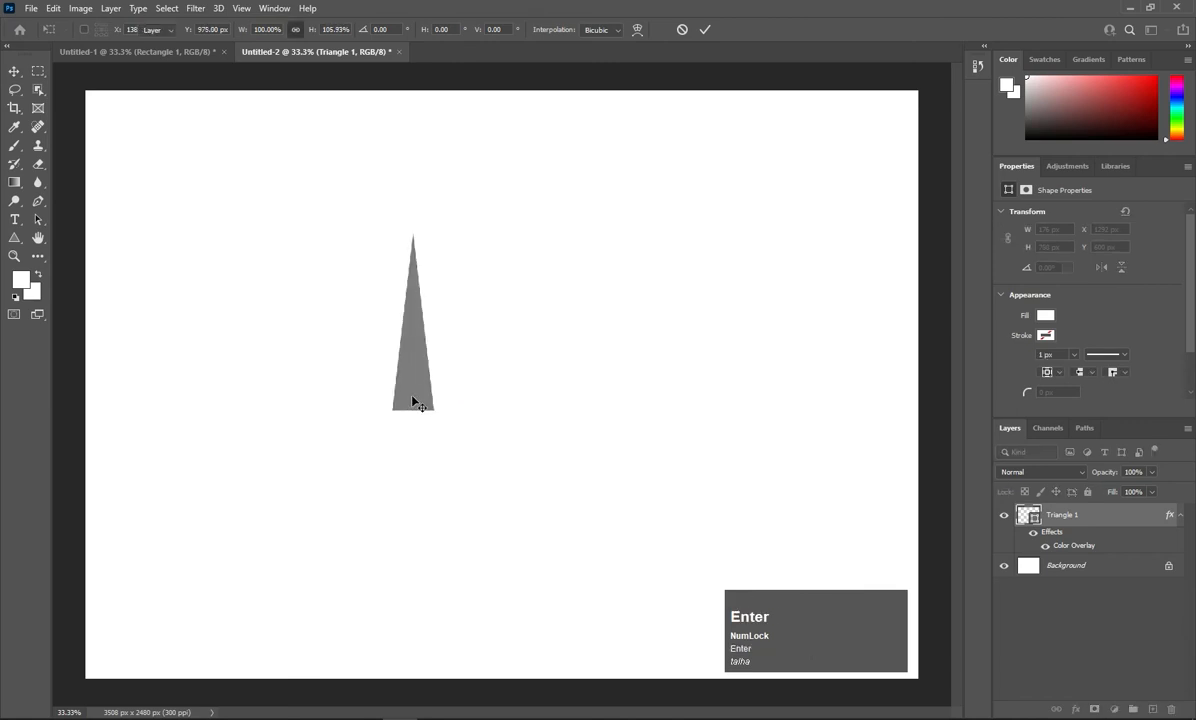
scroll(366, 467, "up", 2, "alt")
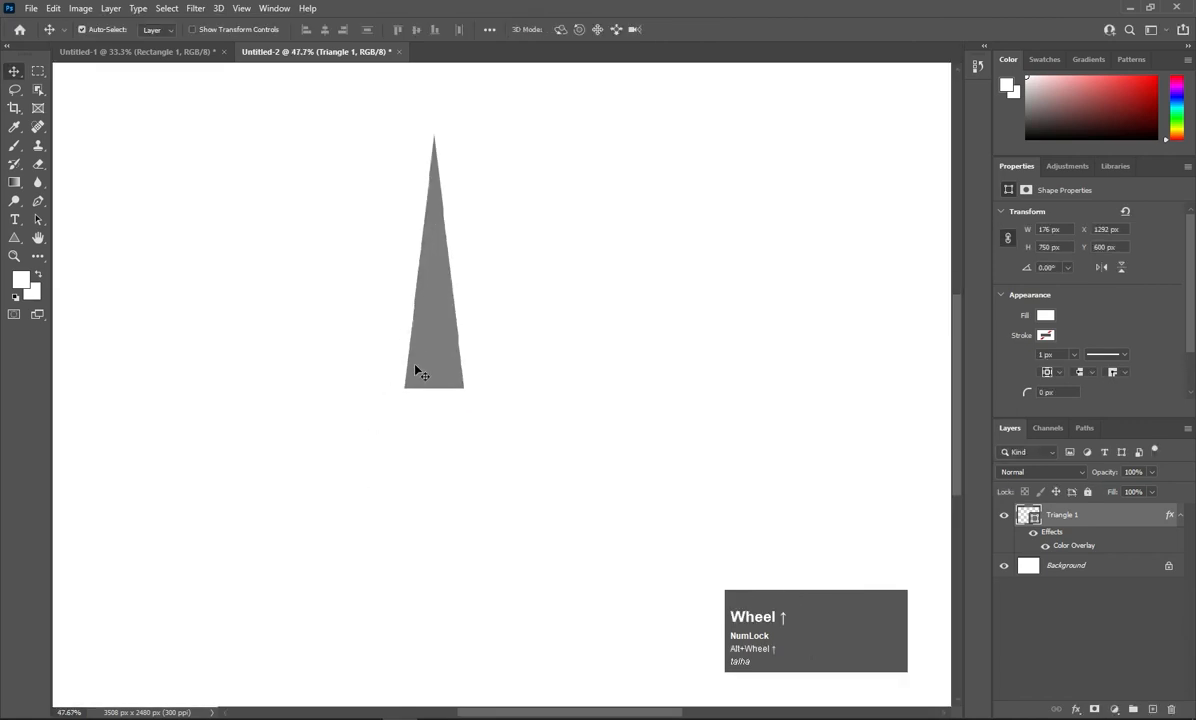
Draw a vertical pen line from above the triangle's tip to below its base, with no fill and a black stroke.
left_click(38, 201)
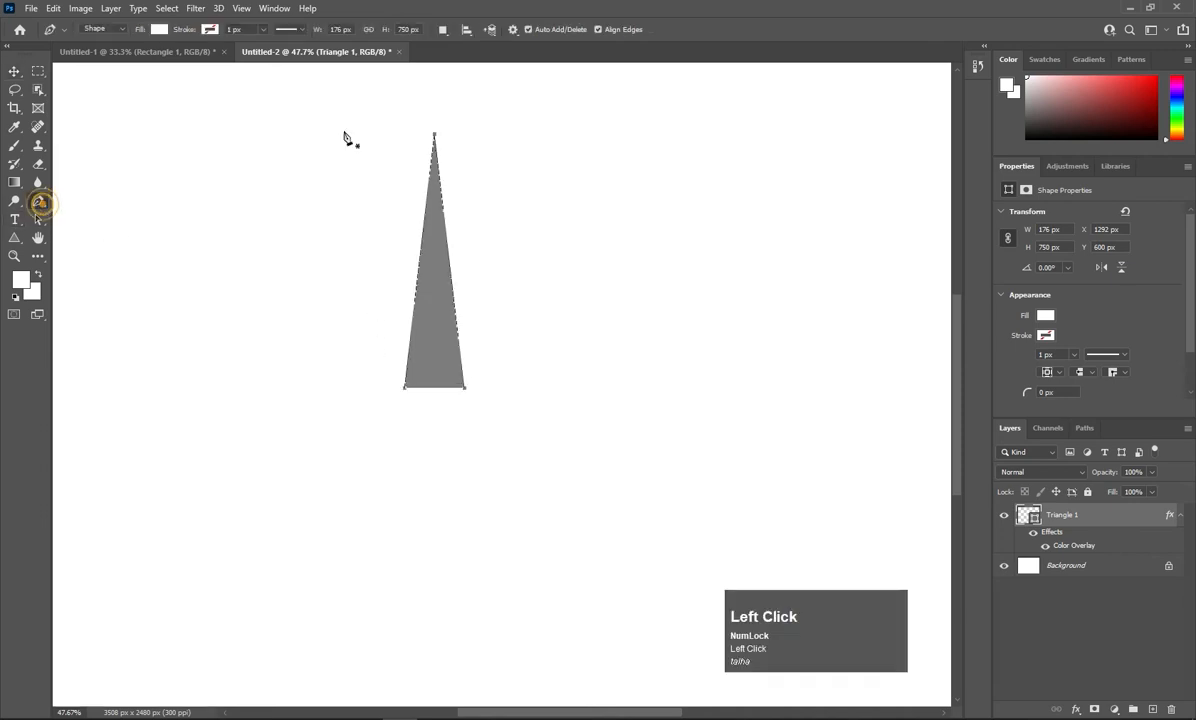
left_click(433, 107)
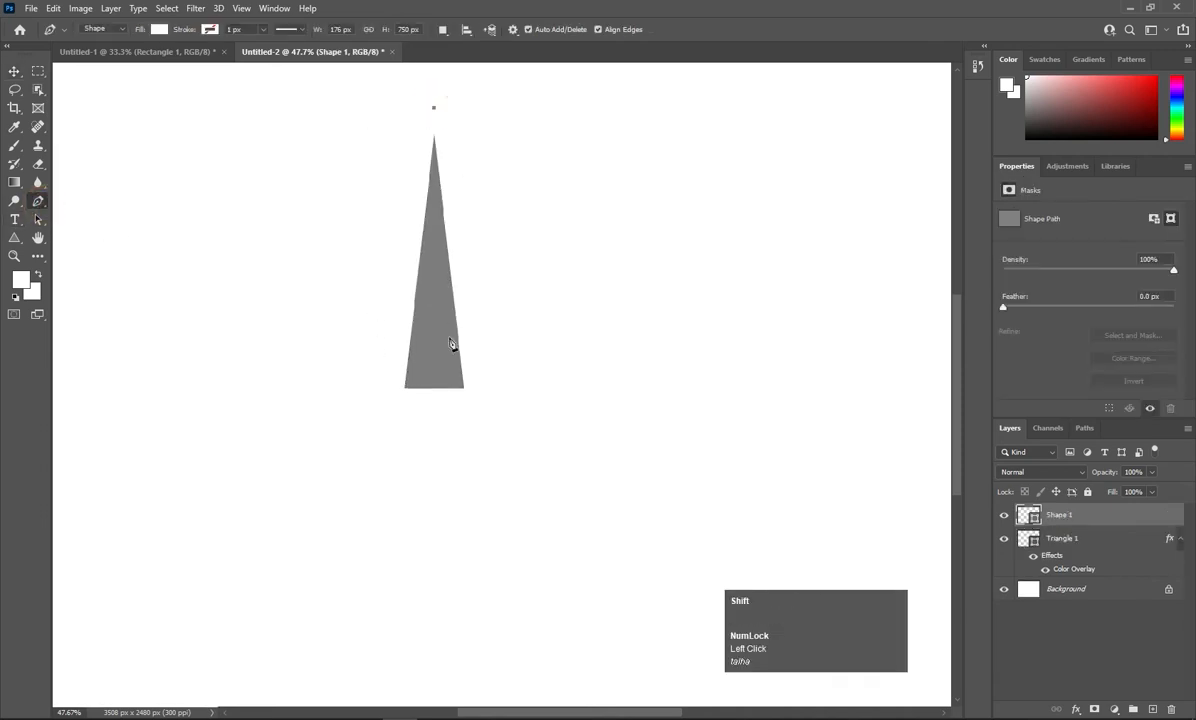
left_click(434, 433, "shift")
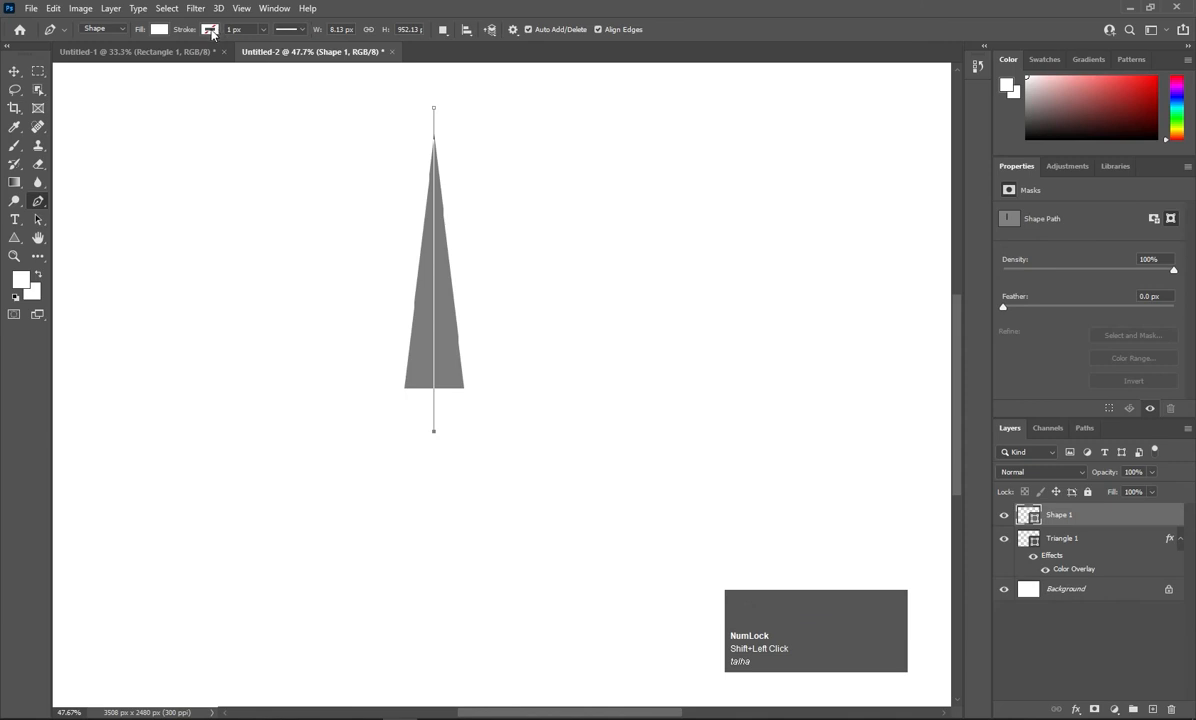
left_click(159, 29)
left_click(75, 56)
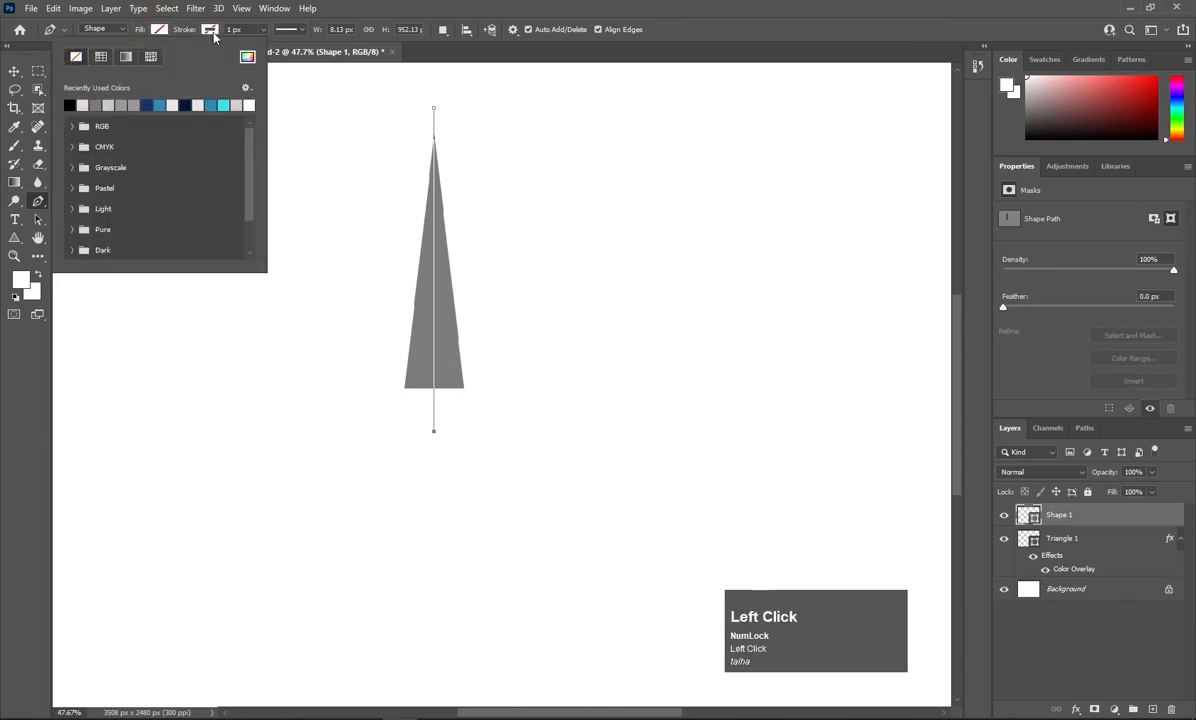
left_click(211, 30)
left_click(122, 105)
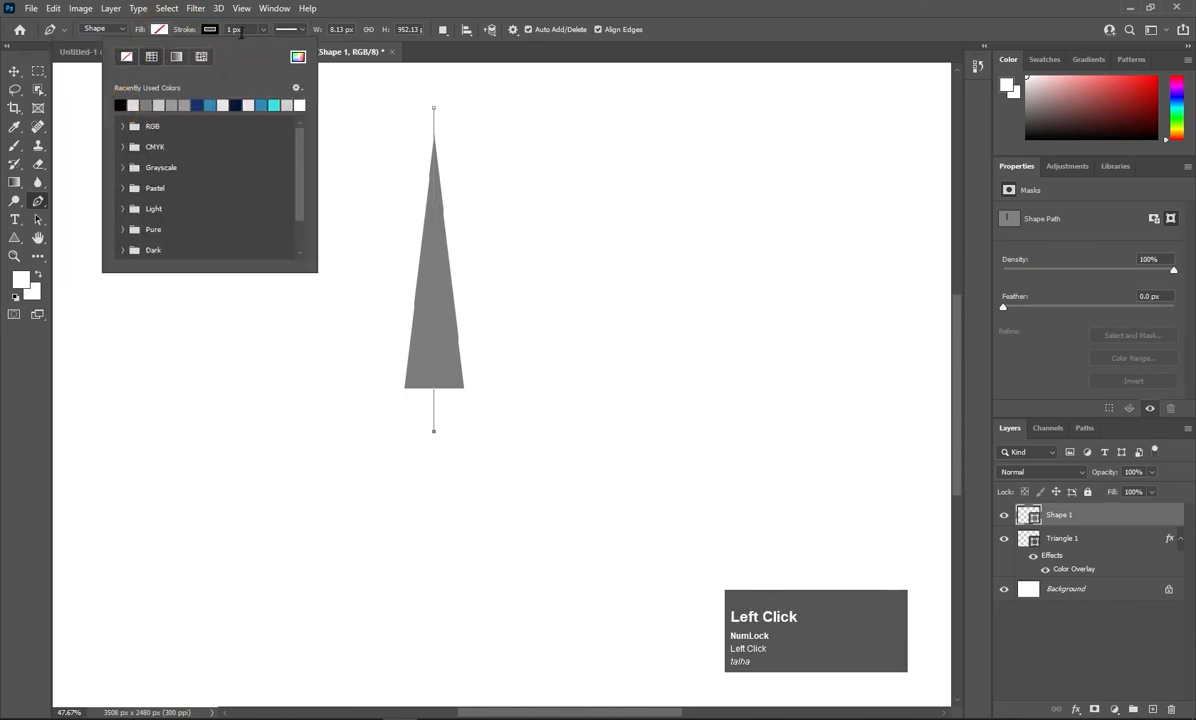
left_click(353, 19)
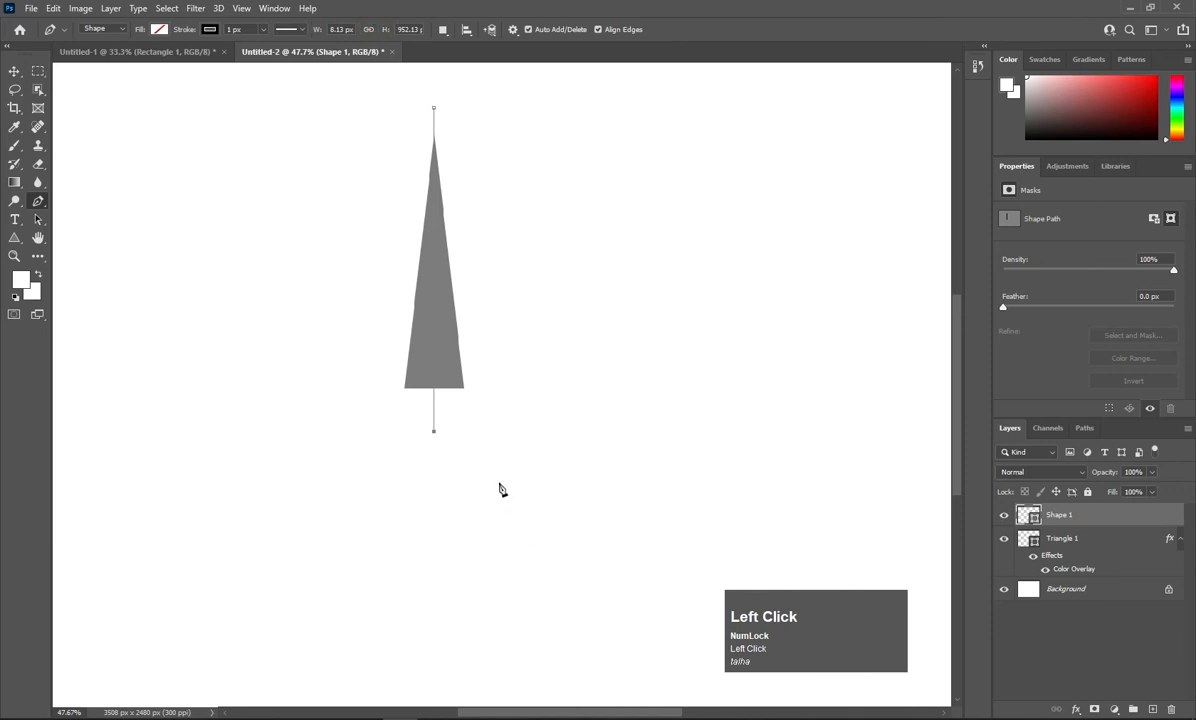
Draw a small unfilled rectangle, about 200 × 183 px, to the right of the triangle.
scroll(465, 467, "up", 3)
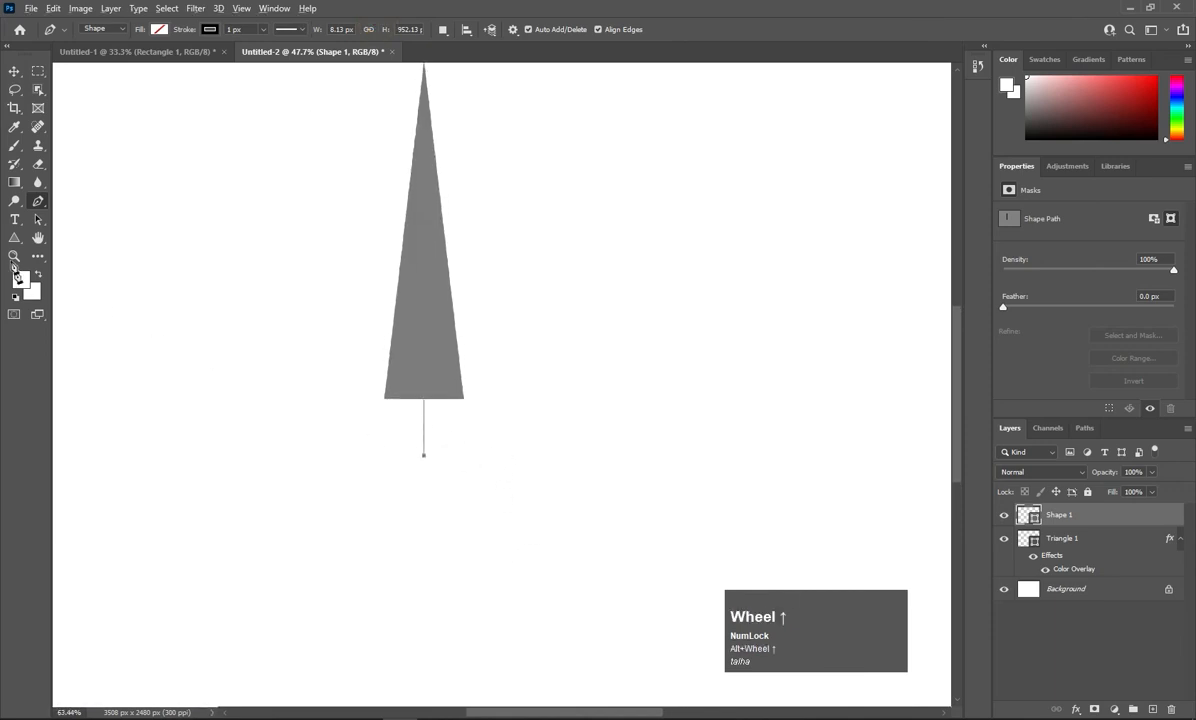
right_click(14, 238)
left_click(60, 234)
left_click_drag(619, 331, 710, 414)
Try a Color Overlay layer style on the rectangle, then discard the style changes.
key("v")
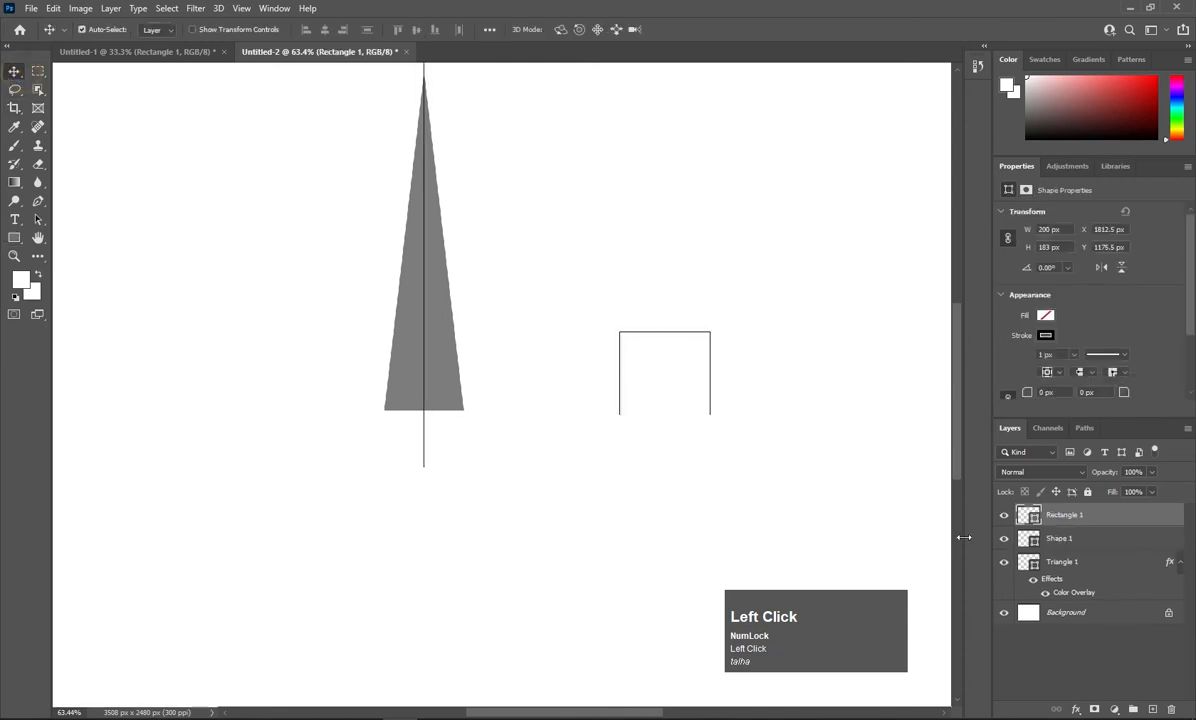
right_click(1077, 524)
left_click(956, 138)
left_click(737, 300)
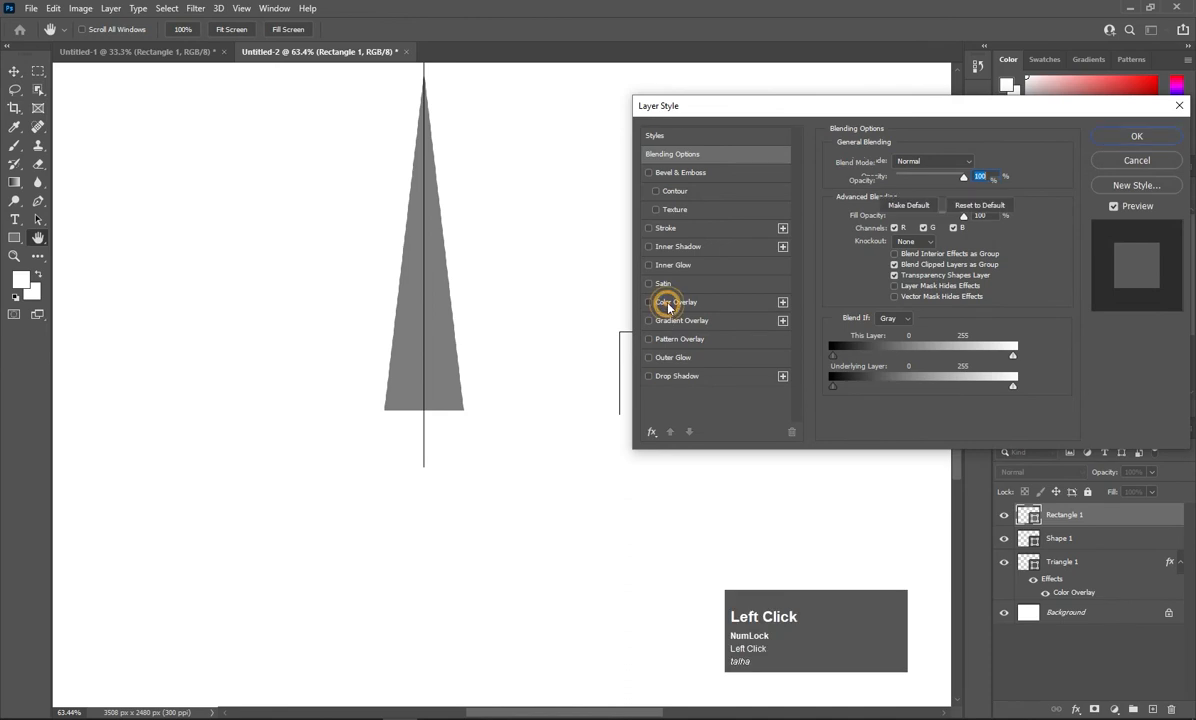
left_click(1121, 160)
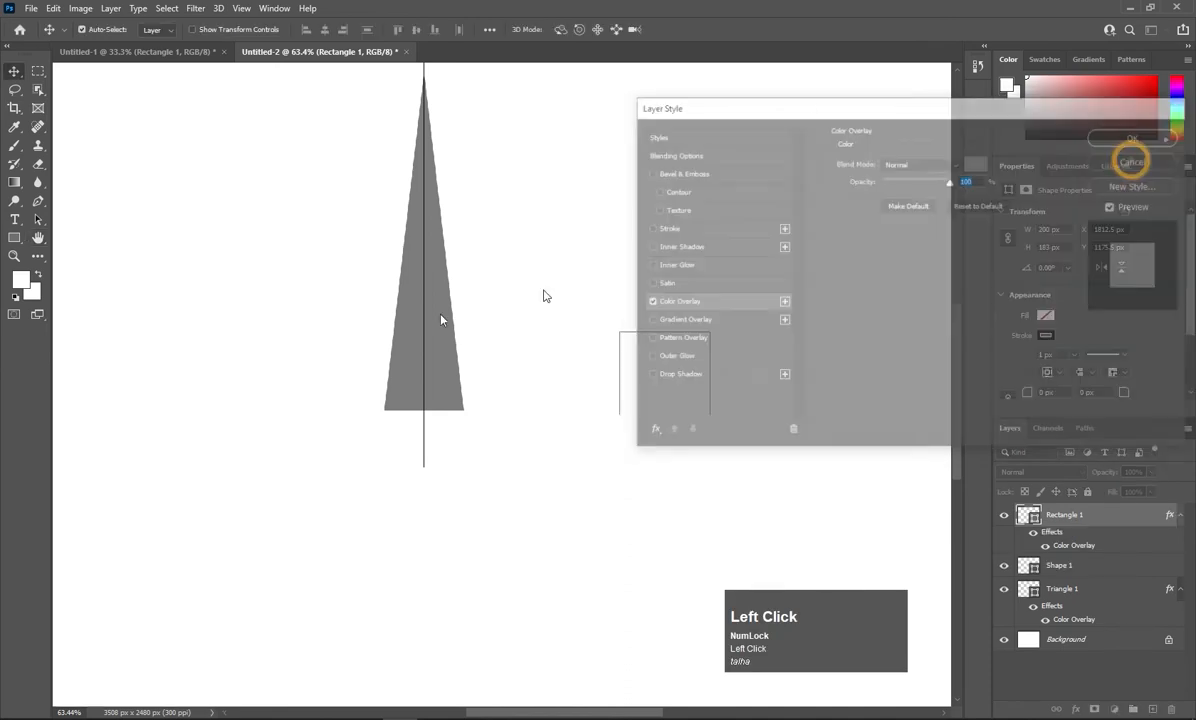
Give the rectangle no outline, a light pink fill and about 38% layer opacity.
key("u")
left_click(210, 30)
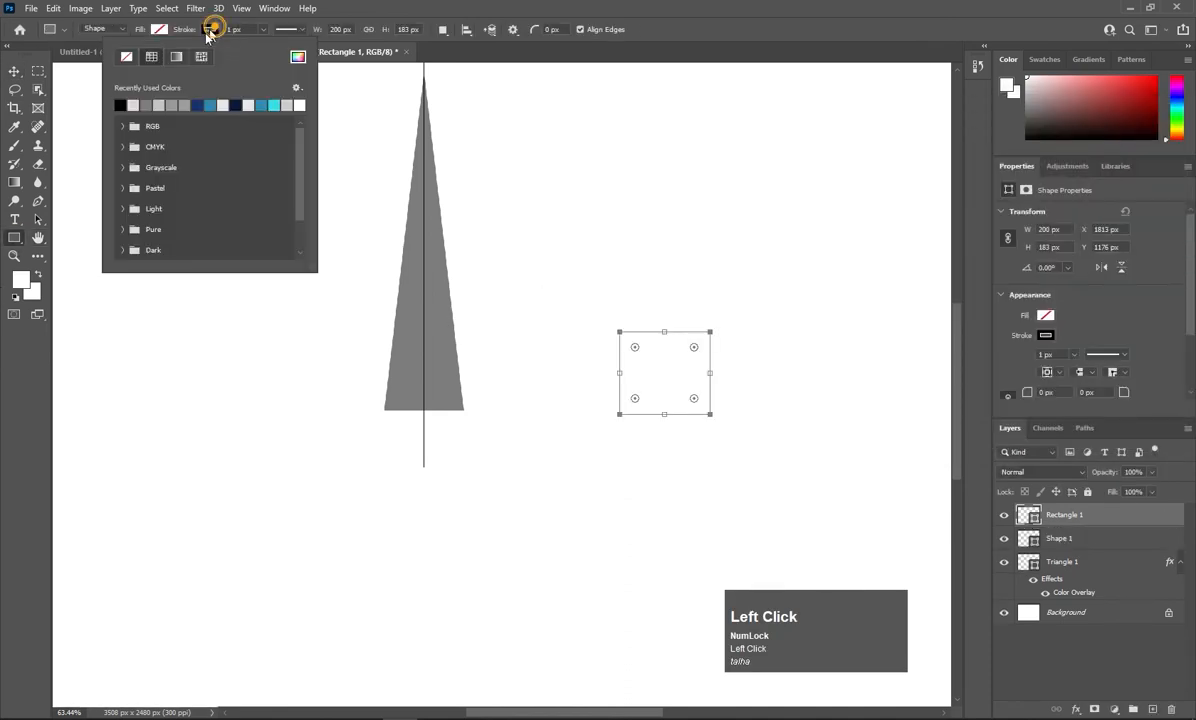
left_click(124, 58)
left_click(159, 22)
left_click(79, 106)
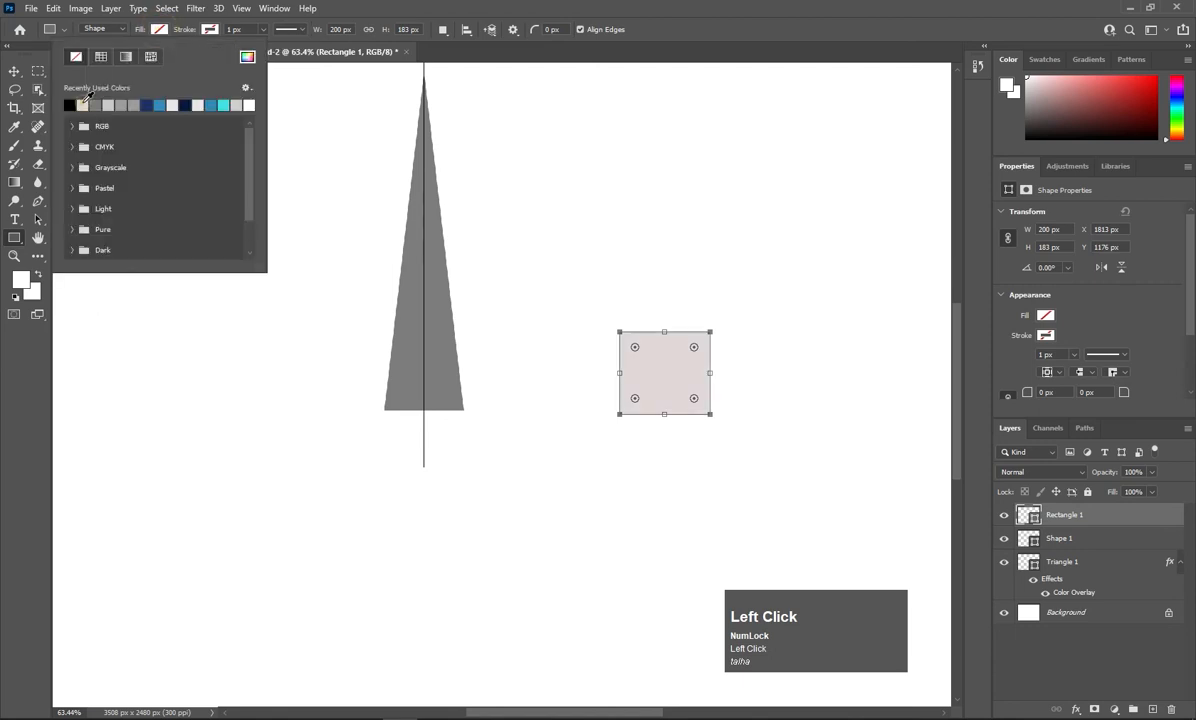
left_click(165, 32)
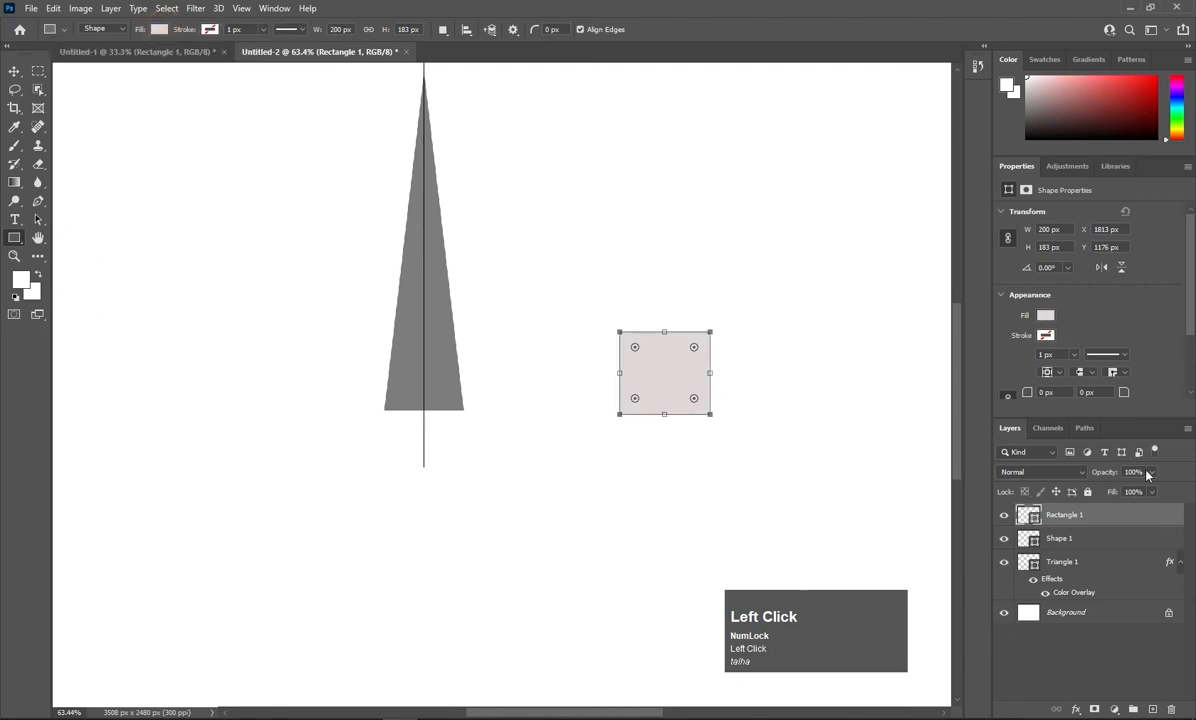
left_click(1150, 472)
left_click_drag(1155, 488, 1110, 492)
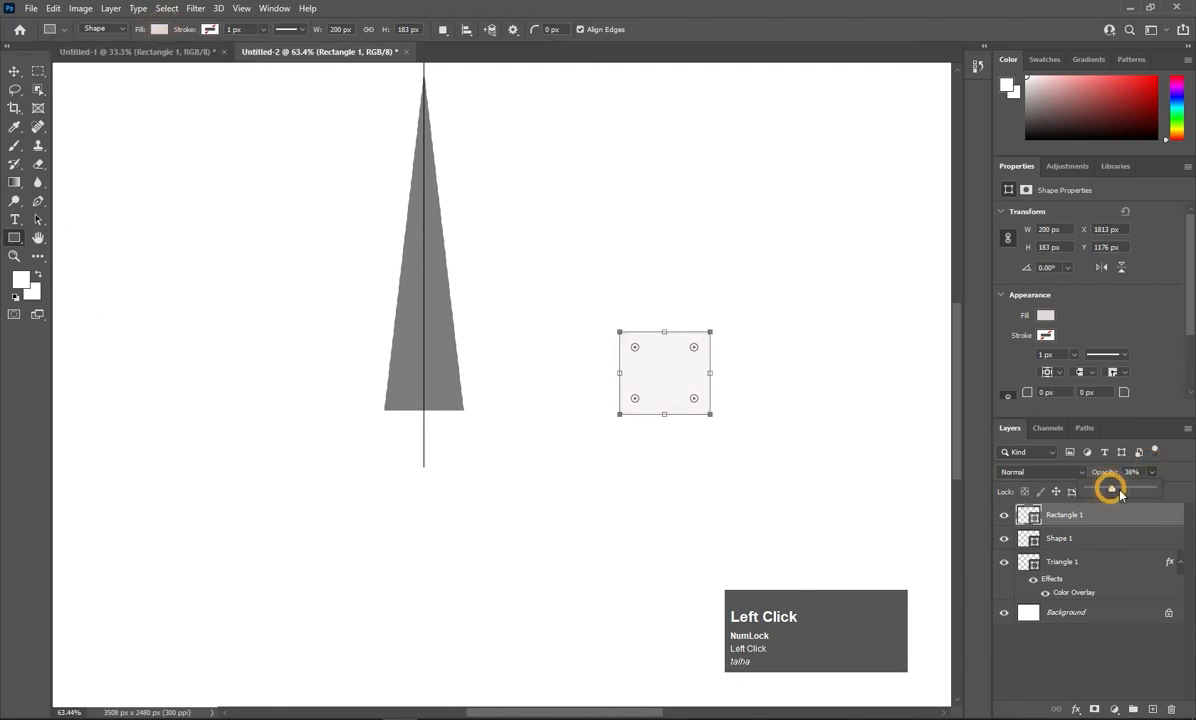
Move the pale rectangle over the triangle's base, rotate it about -32.7°, and load its selection.
left_click(14, 71)
left_click_drag(666, 378, 447, 490)
key("ctrl+t")
scroll(465, 432, "up", 3)
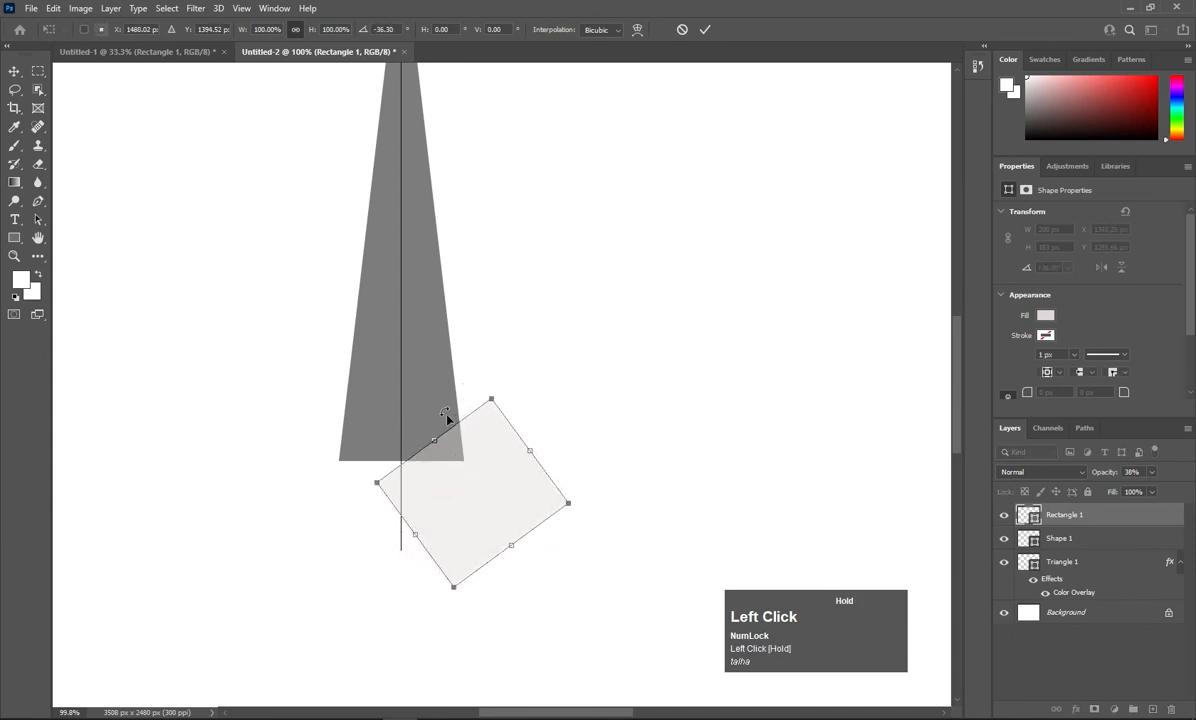
left_click_drag(427, 419, 437, 418)
scroll(379, 480, "up", 3)
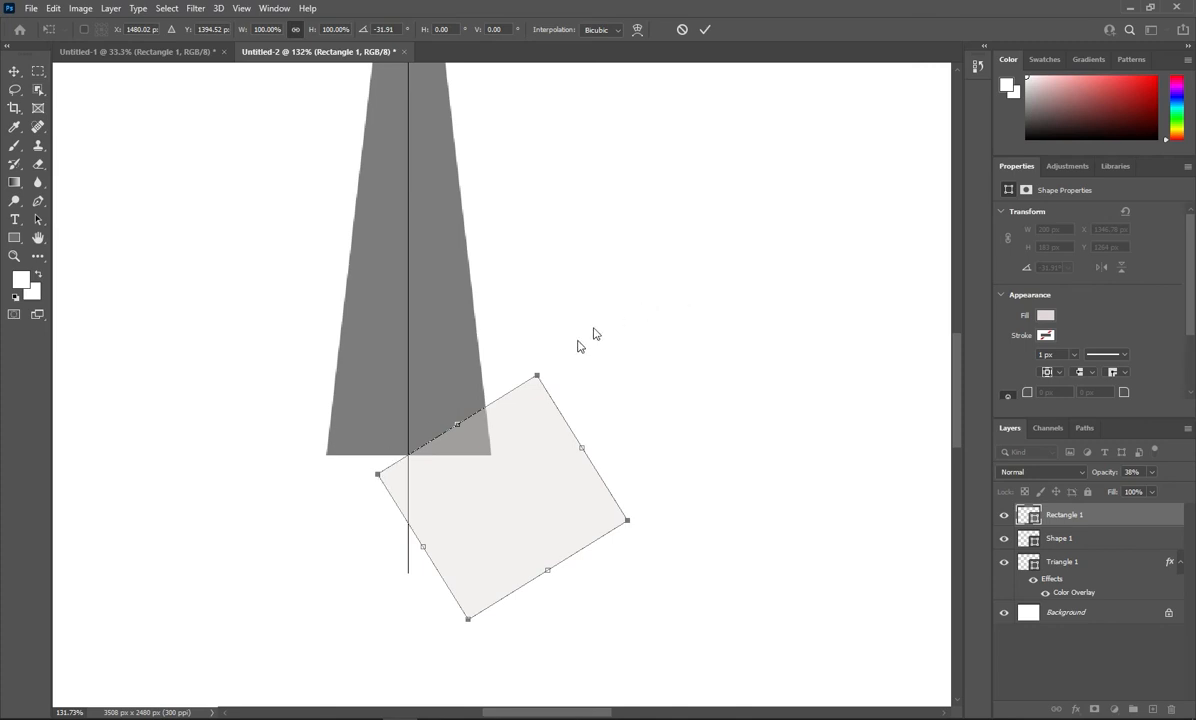
left_click(456, 420)
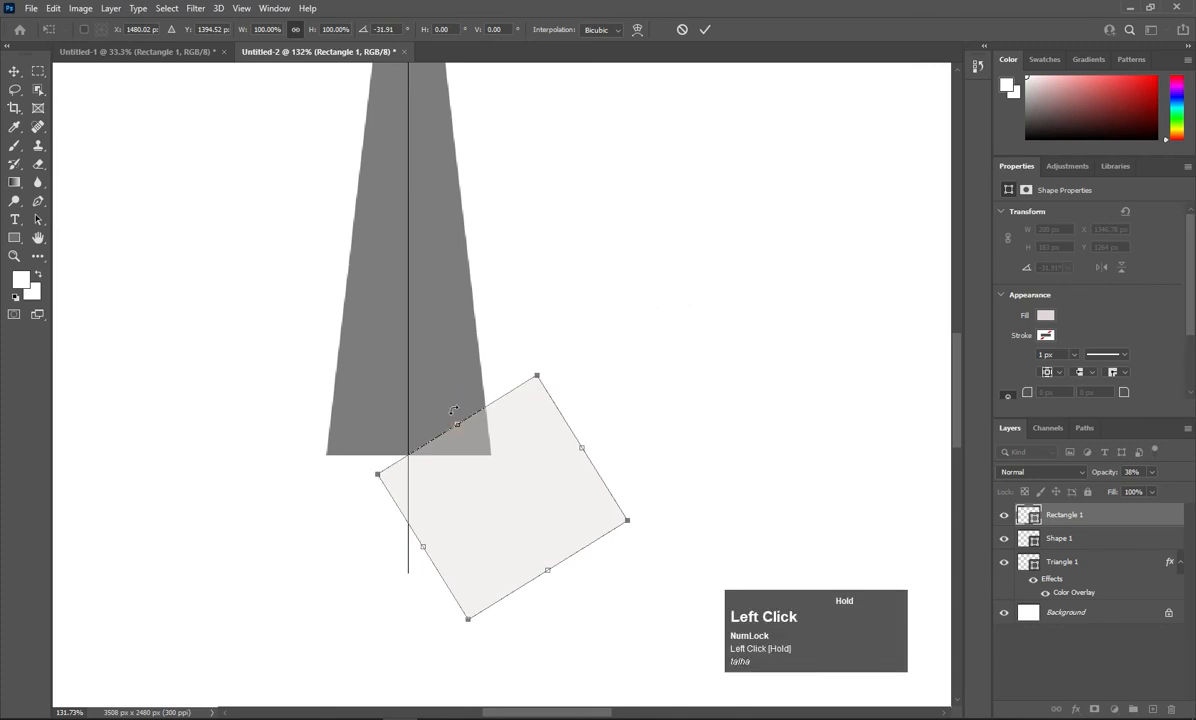
left_click_drag(453, 410, 471, 445)
left_click(705, 29)
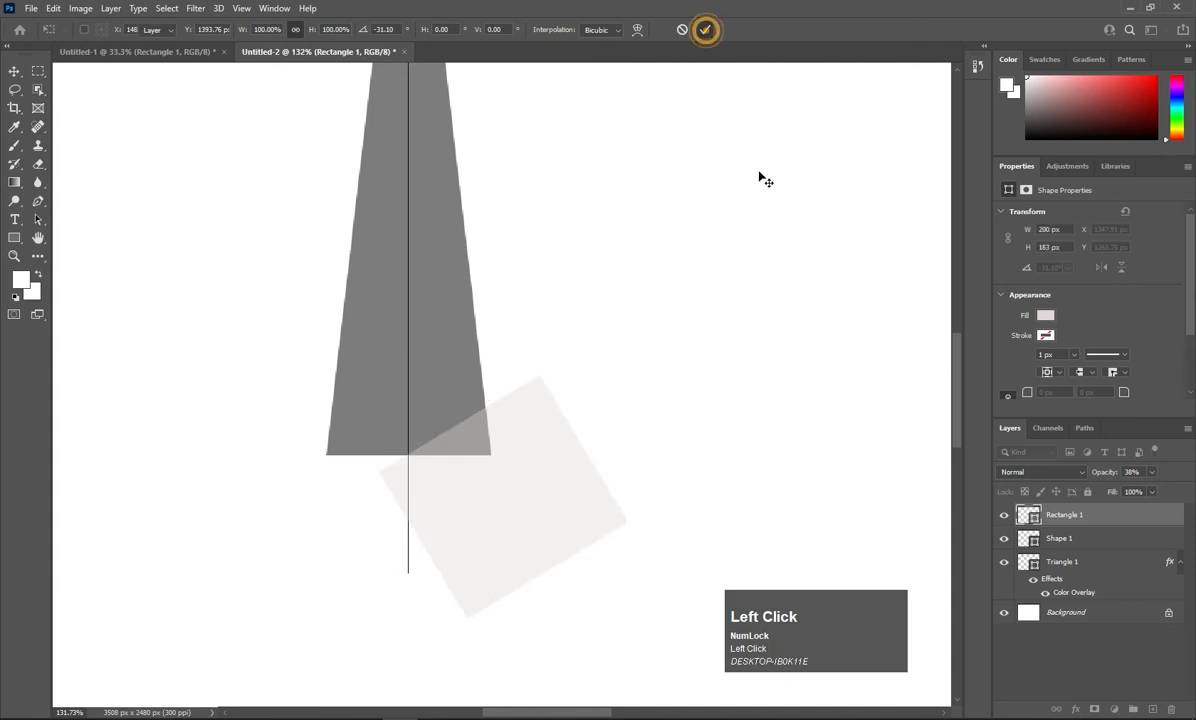
left_click(1030, 515, "ctrl")
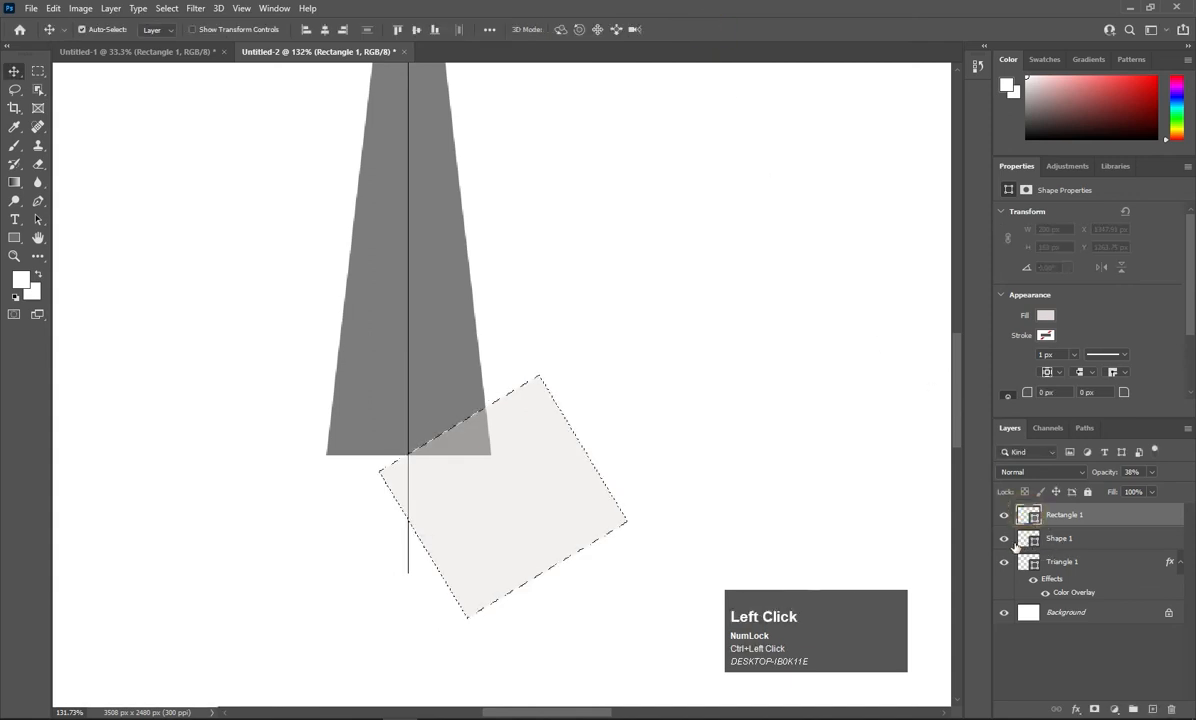
Rasterize Triangle 1 and delete its pixels inside the rectangle selection.
right_click(1062, 561)
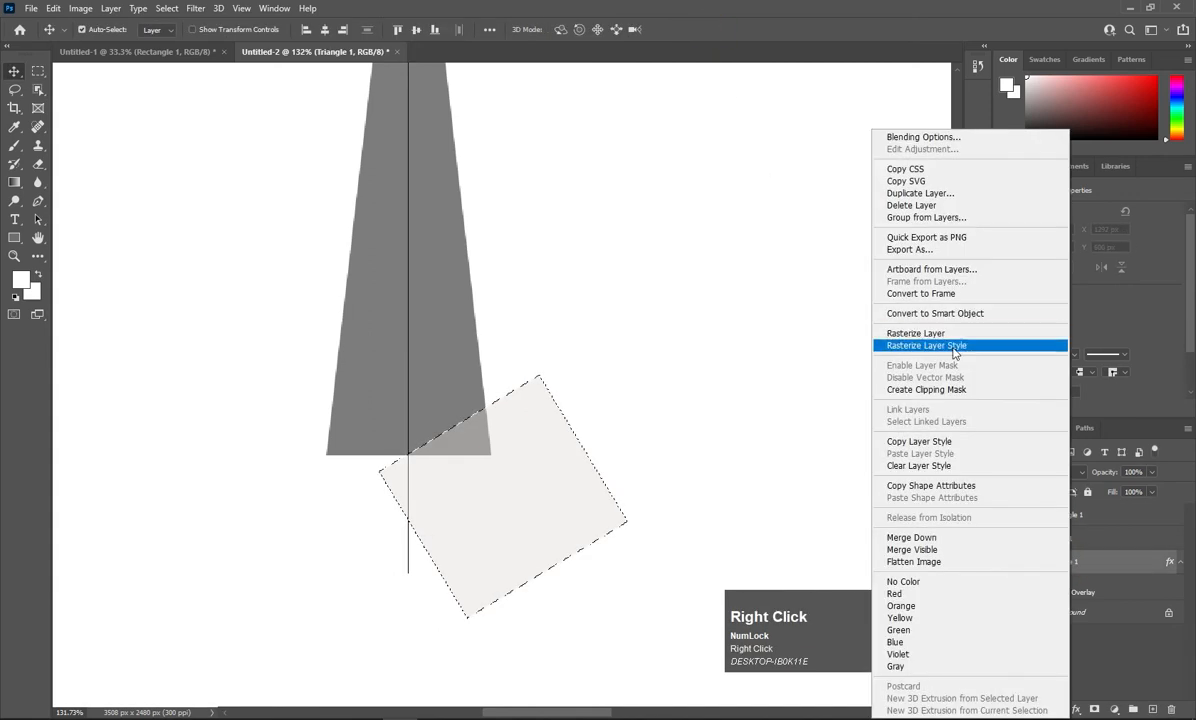
left_click(954, 336)
key("Delete")
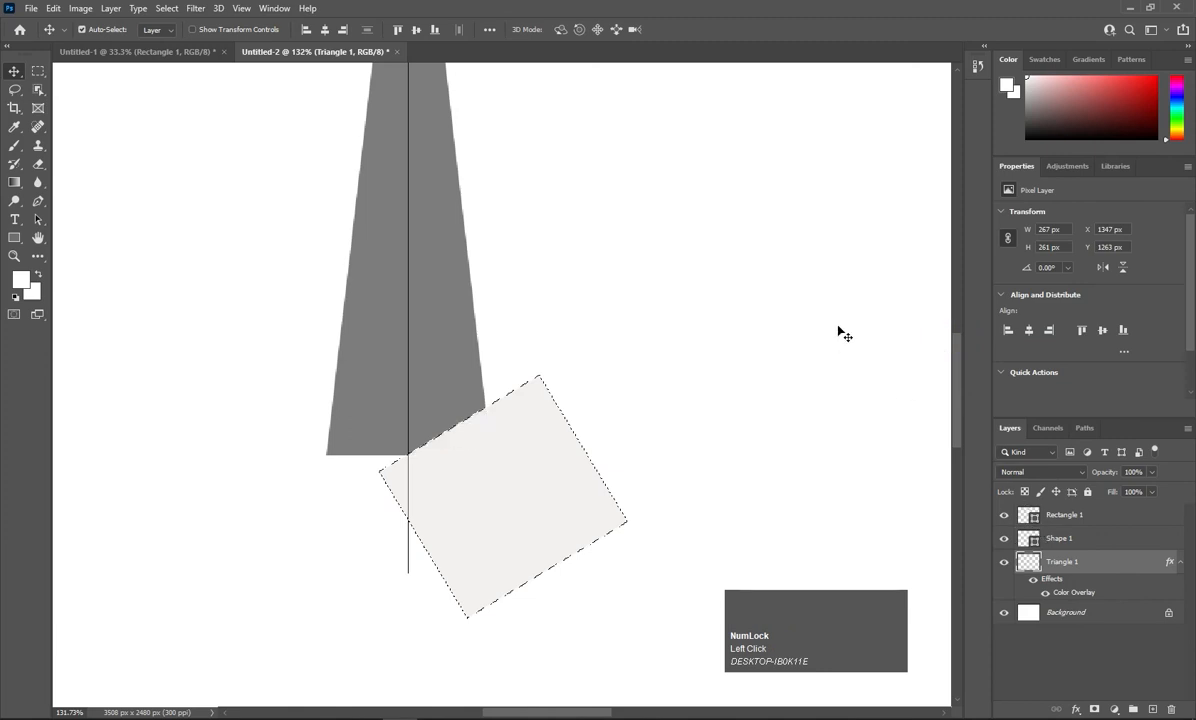
key("ctrl+d")
Flip the rectangle horizontally, shift it left onto the other base corner, and load its selection.
left_click(1063, 515)
key("ctrl+t")
right_click(532, 453)
left_click(568, 689)
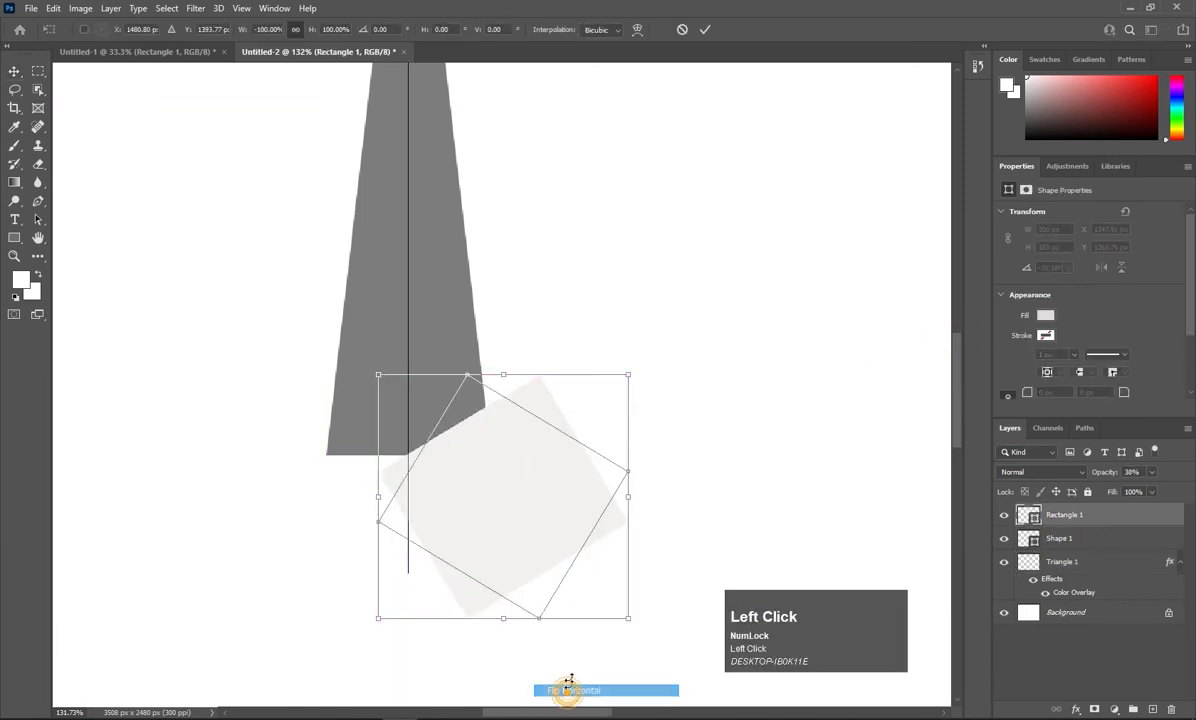
left_click(706, 30)
key("shift+Left")
key("shift+Left")
key("shift+Left")
key("shift+Left")
key("shift+Left")
key("shift+Left")
key("shift+Left")
key("shift+Left")
key("shift+Left")
key("shift+Left")
key("shift+Left")
key("shift+Left")
key("shift+Left")
key("shift+Left")
key("shift+Left")
key("shift+Left")
key("shift+Left")
key("shift+Left")
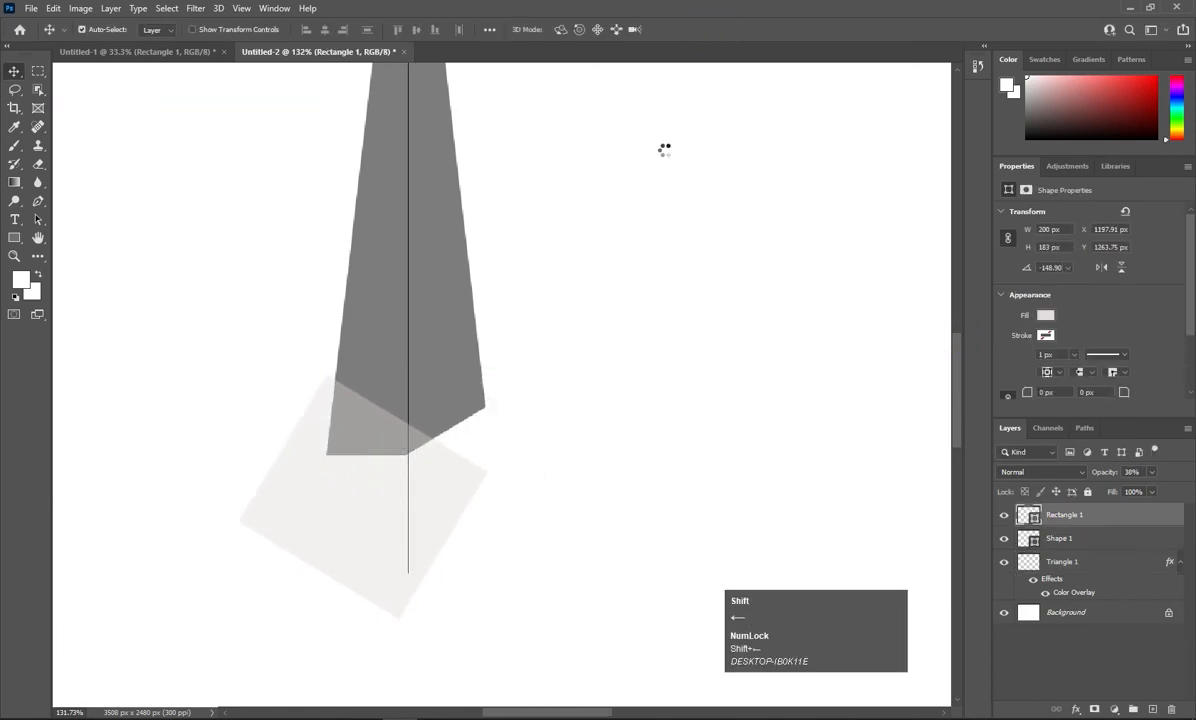
key("Left")
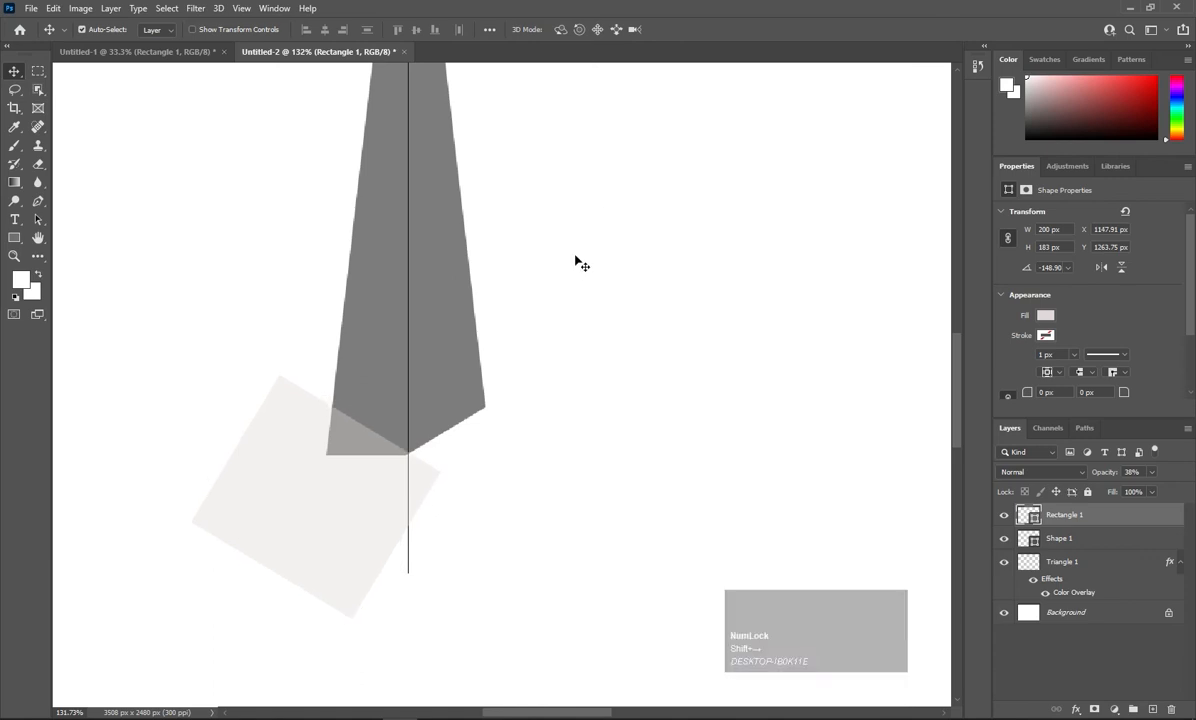
left_click(1022, 515, "ctrl")
Cut the second corner from Triangle 1, then hide the vertical line and rectangle layers.
left_click(1060, 562)
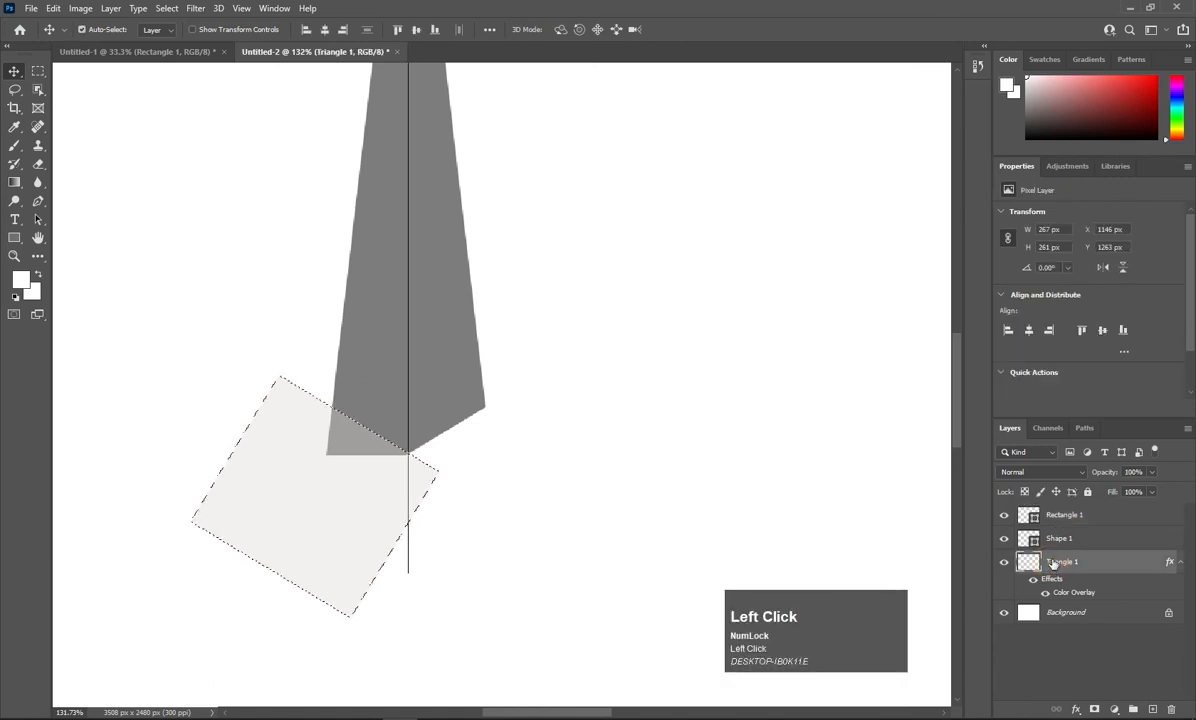
key("ctrl+d")
left_click(1004, 538)
left_click(1004, 515)
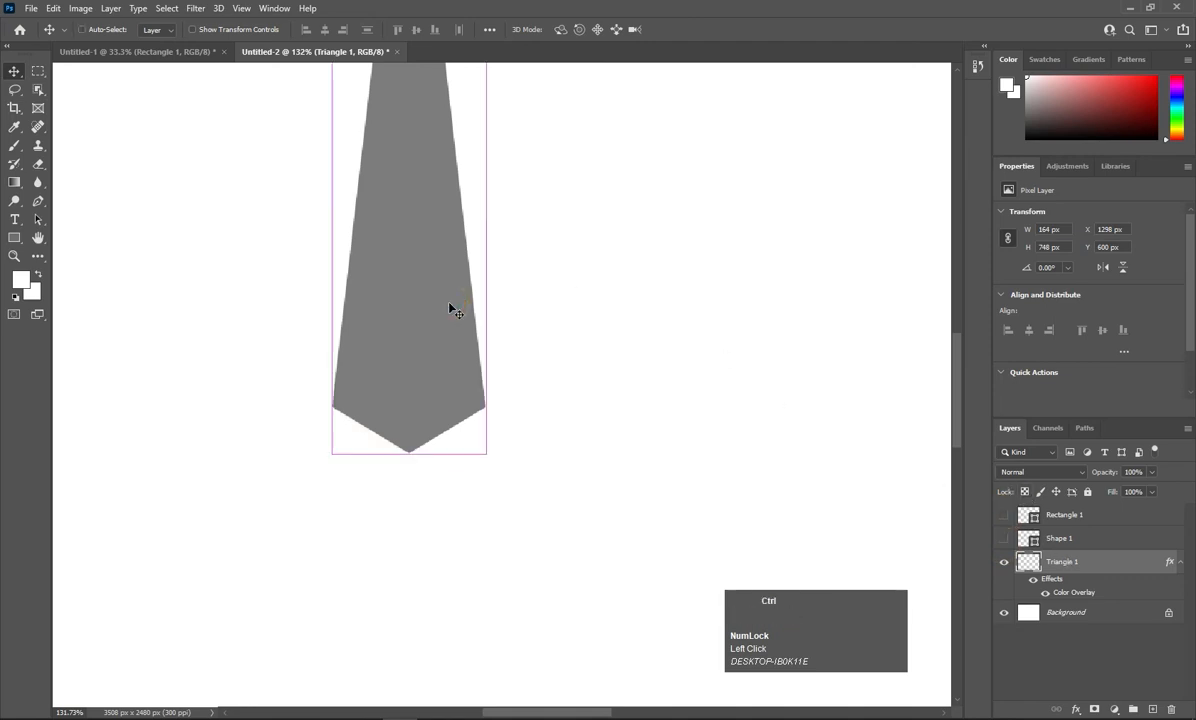
Duplicate the pointed triangle and rotate the copy about 119°, seating it at the first arm's V-tip.
key("ctrl+j")
left_click_drag(437, 313, 541, 319)
key("ctrl+t")
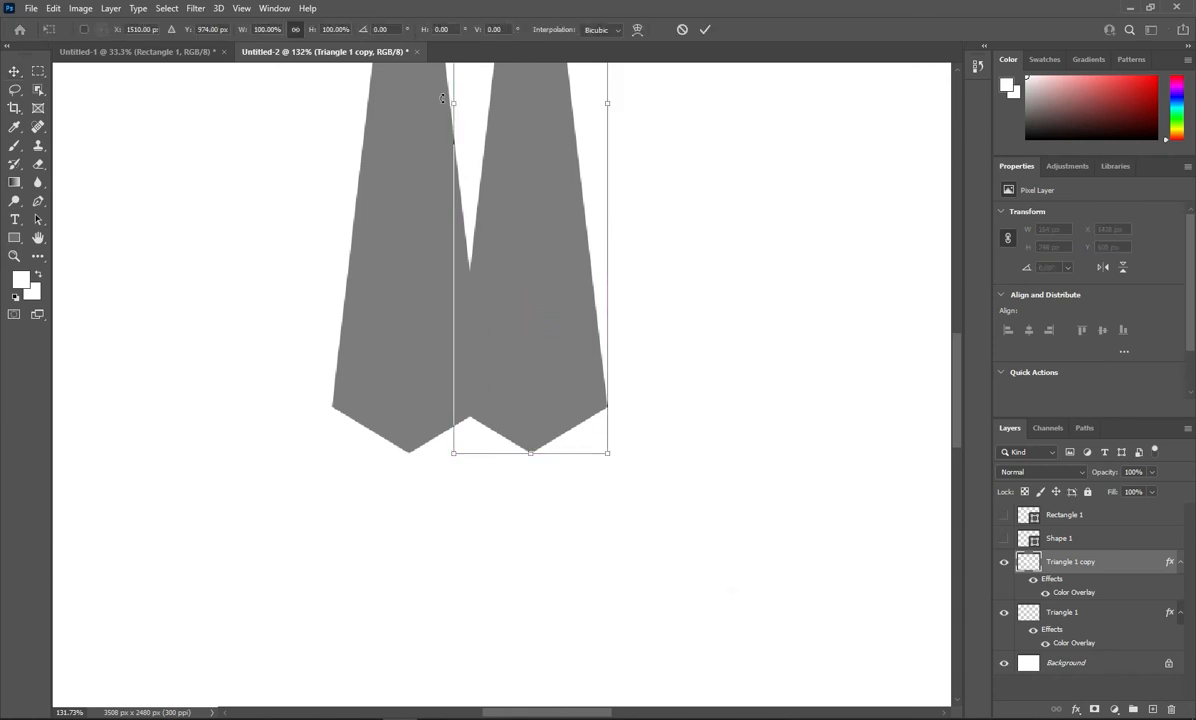
left_click_drag(440, 99, 450, 500)
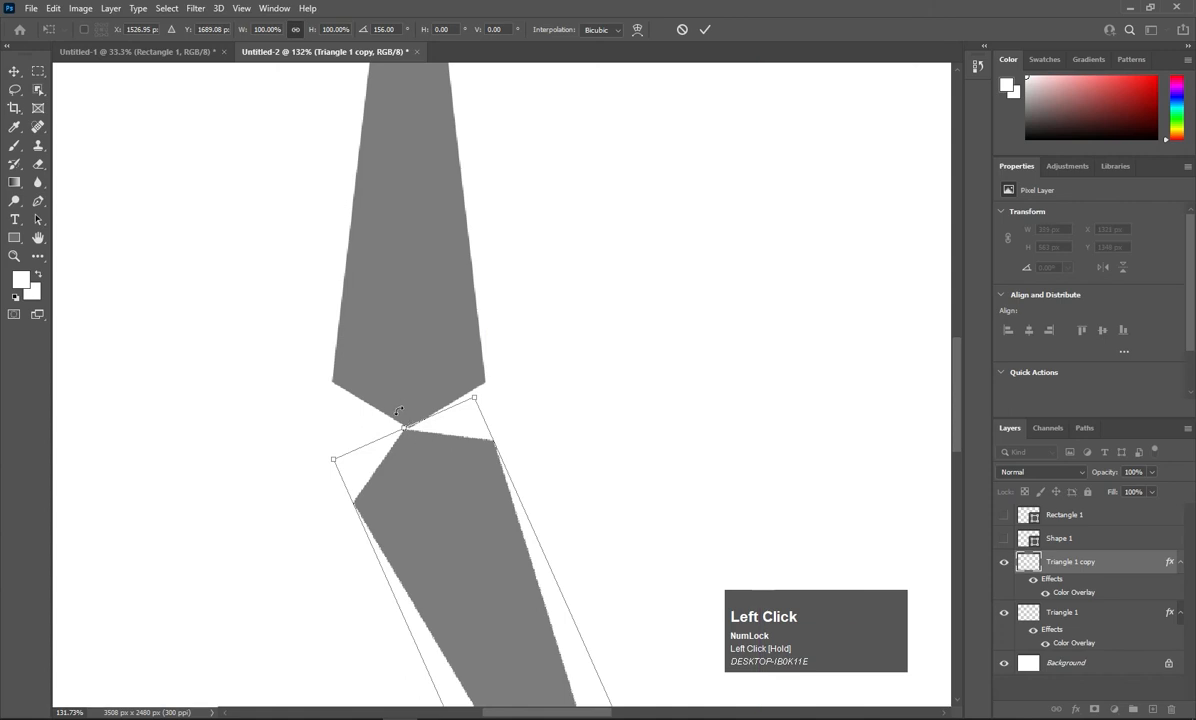
left_click_drag(372, 382, 210, 597)
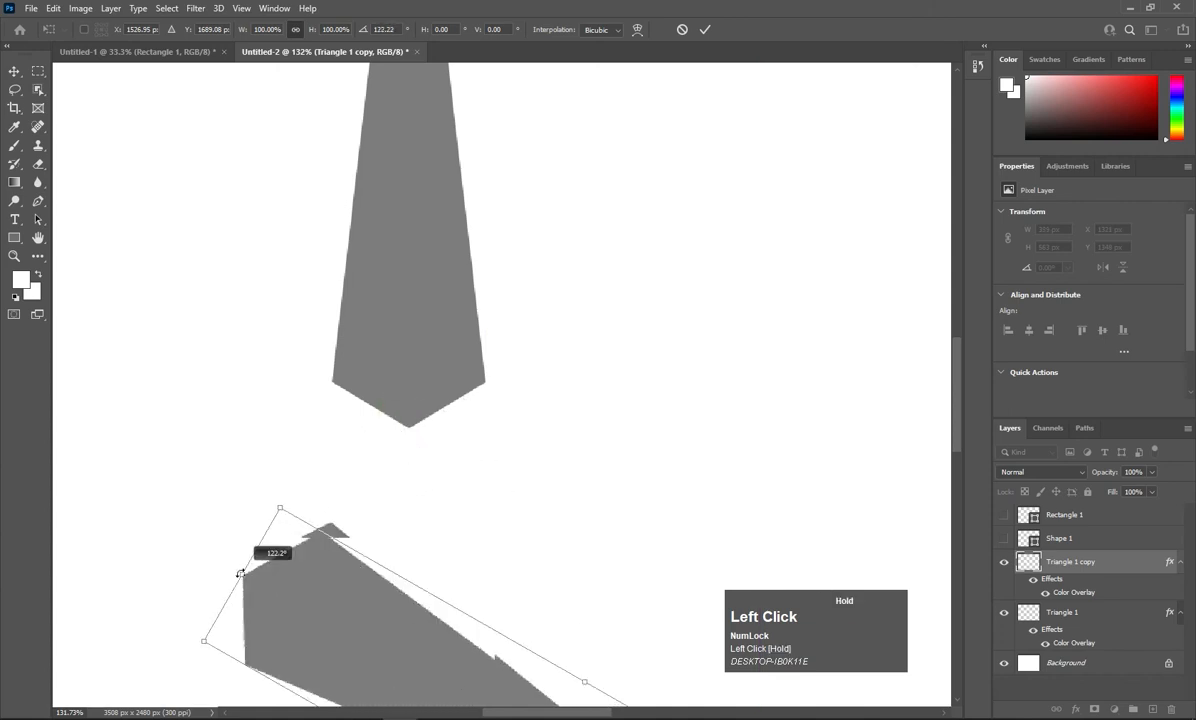
left_click_drag(317, 569, 454, 450)
left_click_drag(440, 347, 445, 344)
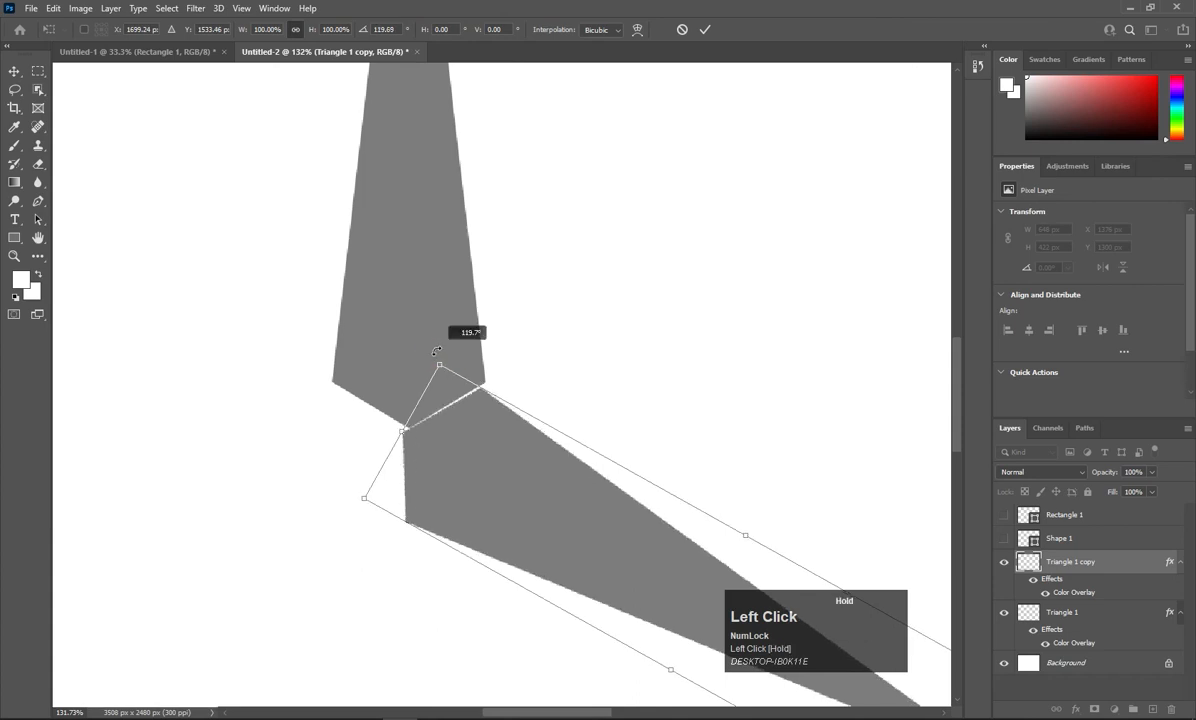
left_click_drag(467, 446, 467, 438)
left_click(705, 29)
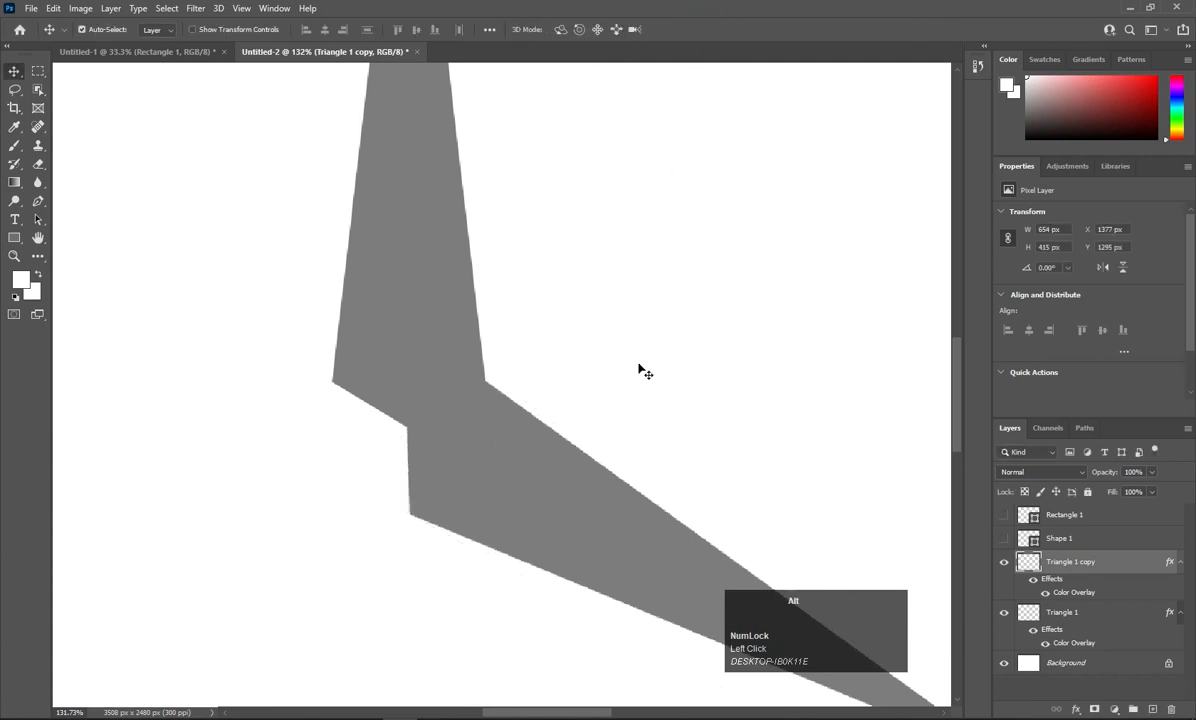
scroll(614, 417, "down", 3)
scroll(614, 416, "down", 2)
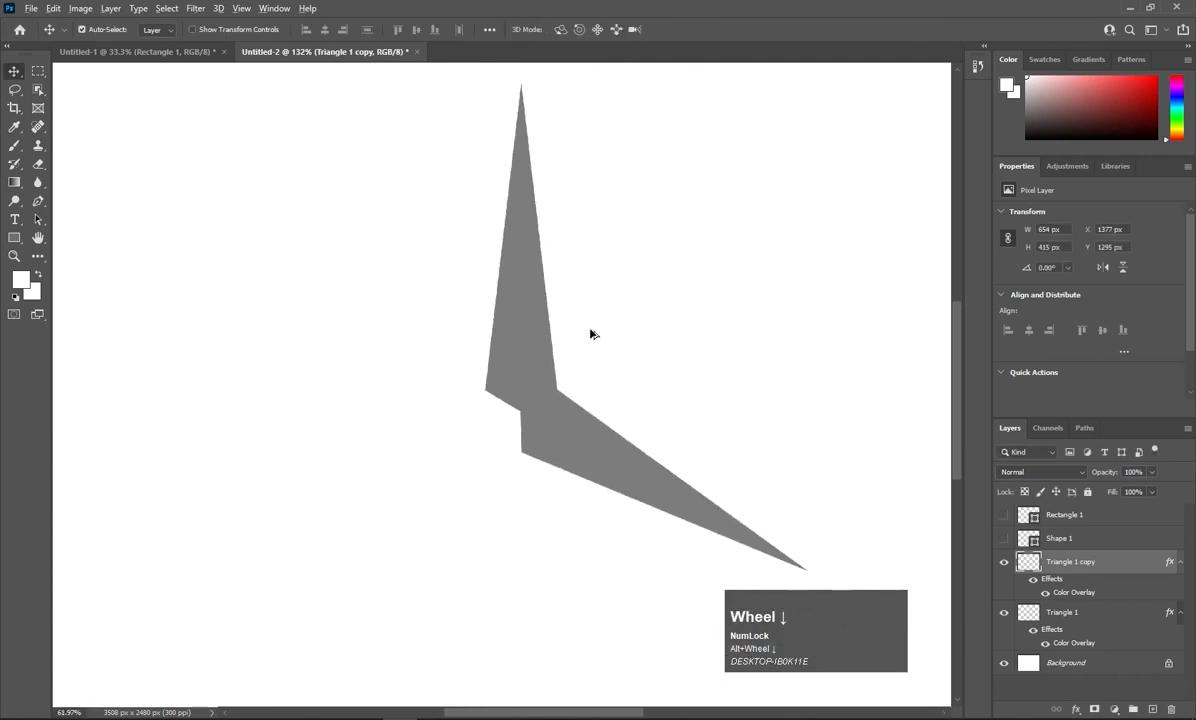
Duplicate the second arm and flip the copy horizontally.
left_click(564, 425)
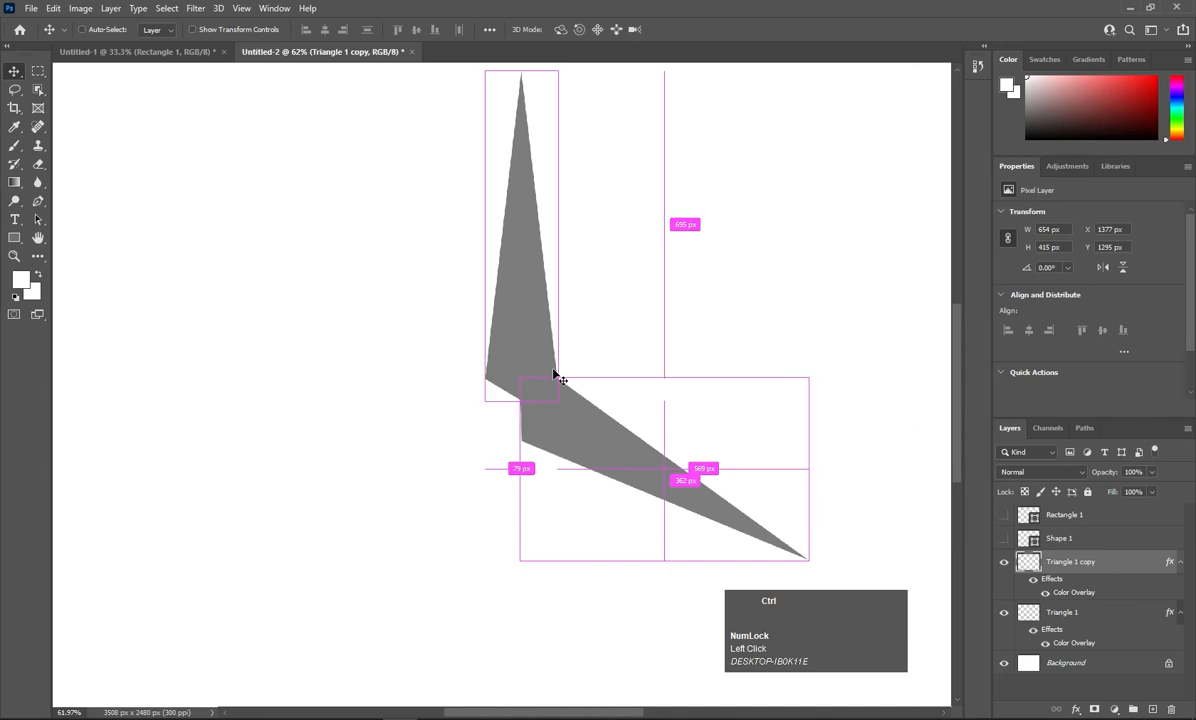
key("ctrl+j")
key("shift+Left")
key("shift+Left")
key("shift+Left")
key("shift+Left")
key("shift+Left")
key("shift+Left")
key("shift+Left")
key("shift+Left")
key("shift+Left")
key("shift+Left")
key("shift+Left")
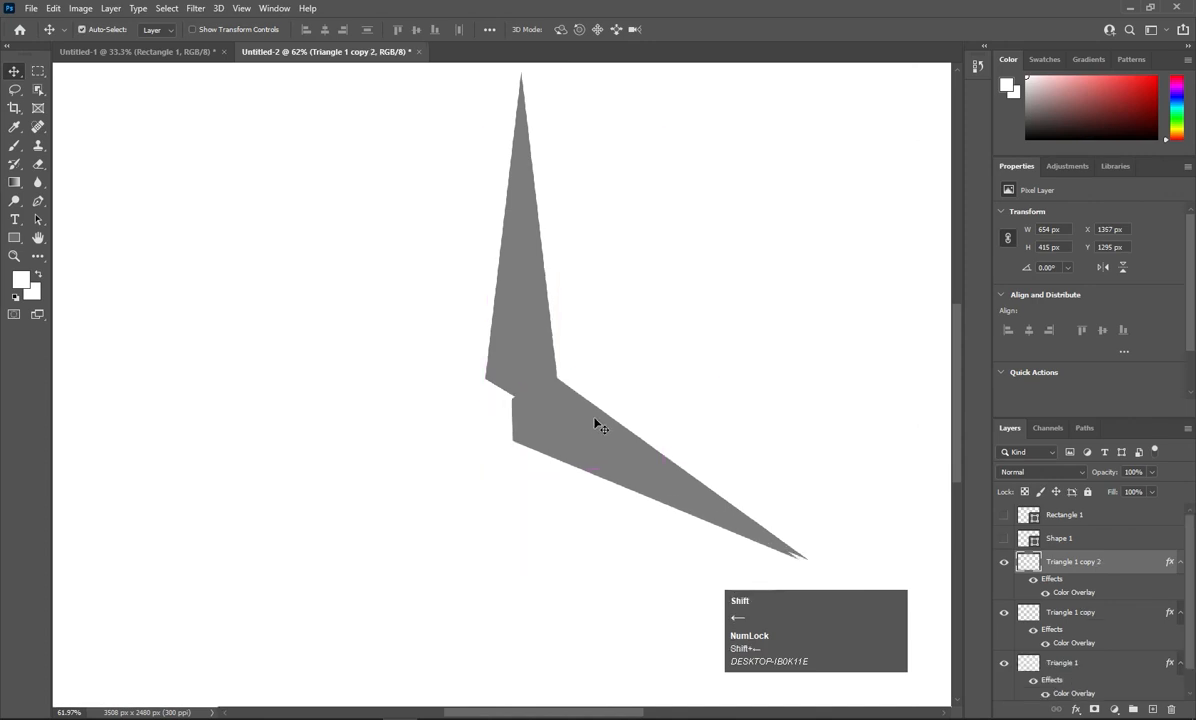
key("ctrl+t")
right_click(530, 432)
left_click(578, 622)
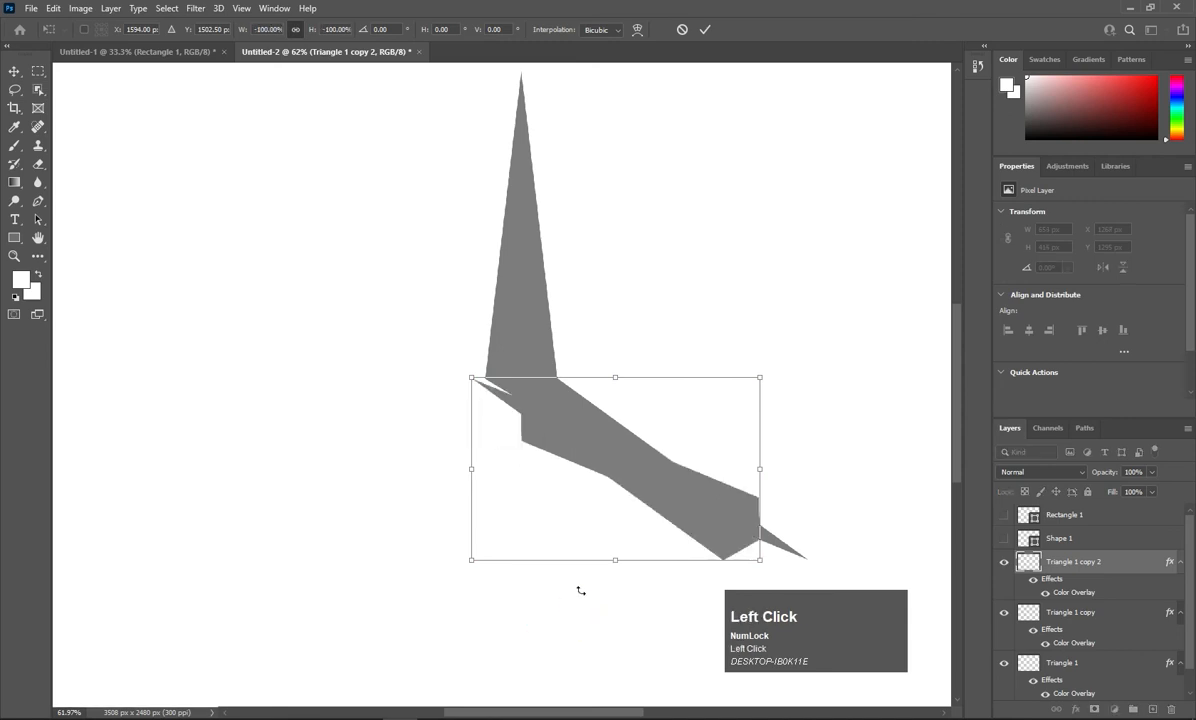
key("ctrl+z")
right_click(587, 462)
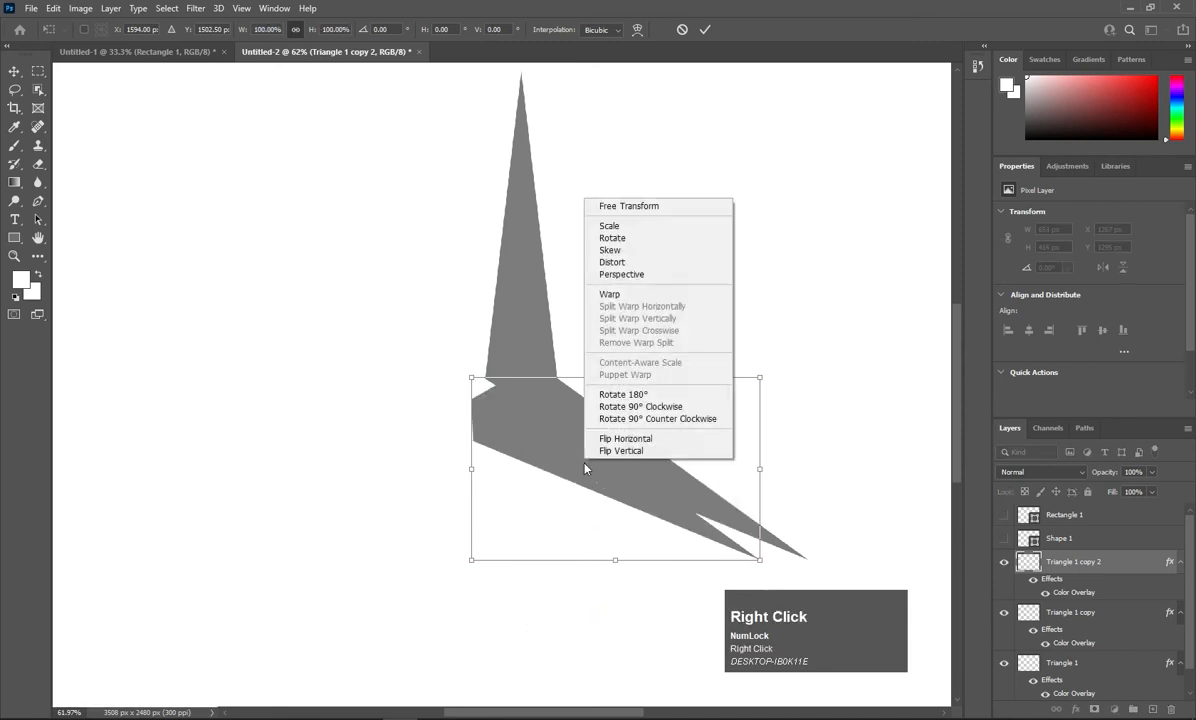
left_click(610, 440)
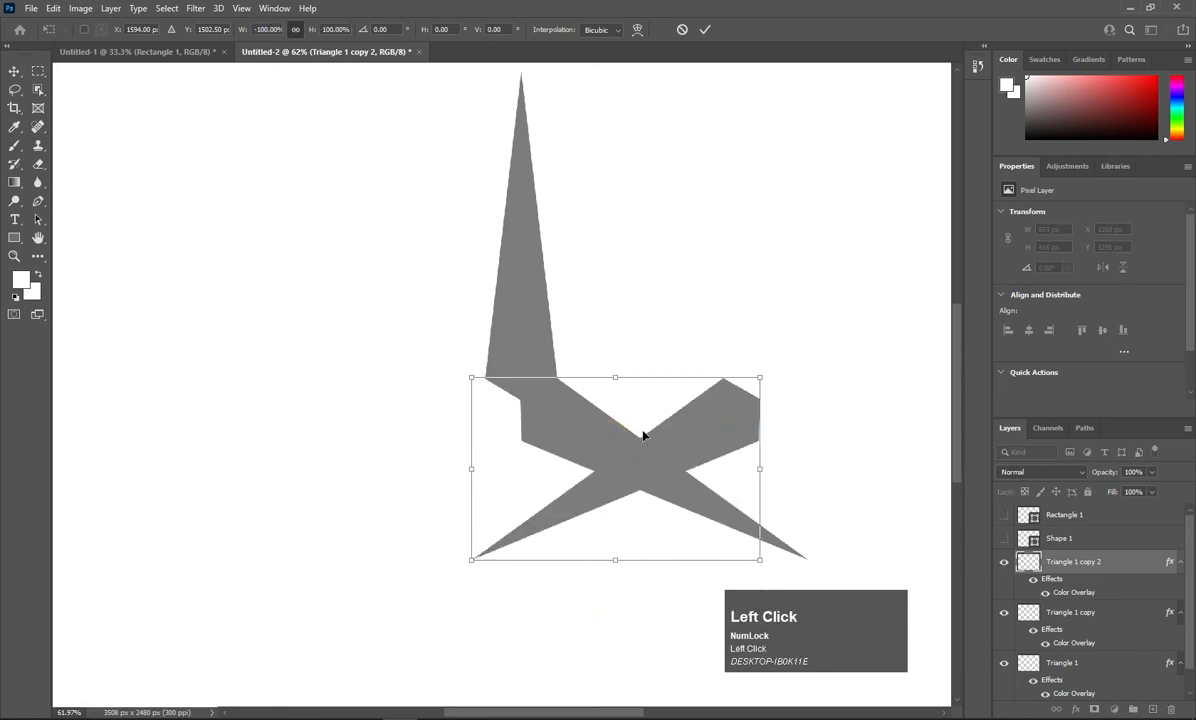
key("Return")
Slide the mirrored arm left until all three arms meet at the star's centre.
key("shift+Left")
key("shift+Left")
key("shift+Left")
key("shift+Left")
key("shift+Left")
key("shift+Left")
key("shift+Left")
key("shift+Left")
key("shift+Left")
key("shift+Left")
key("shift+Left")
key("shift+Left")
key("shift+Left")
key("shift+Left")
key("shift+Left")
key("shift+Left")
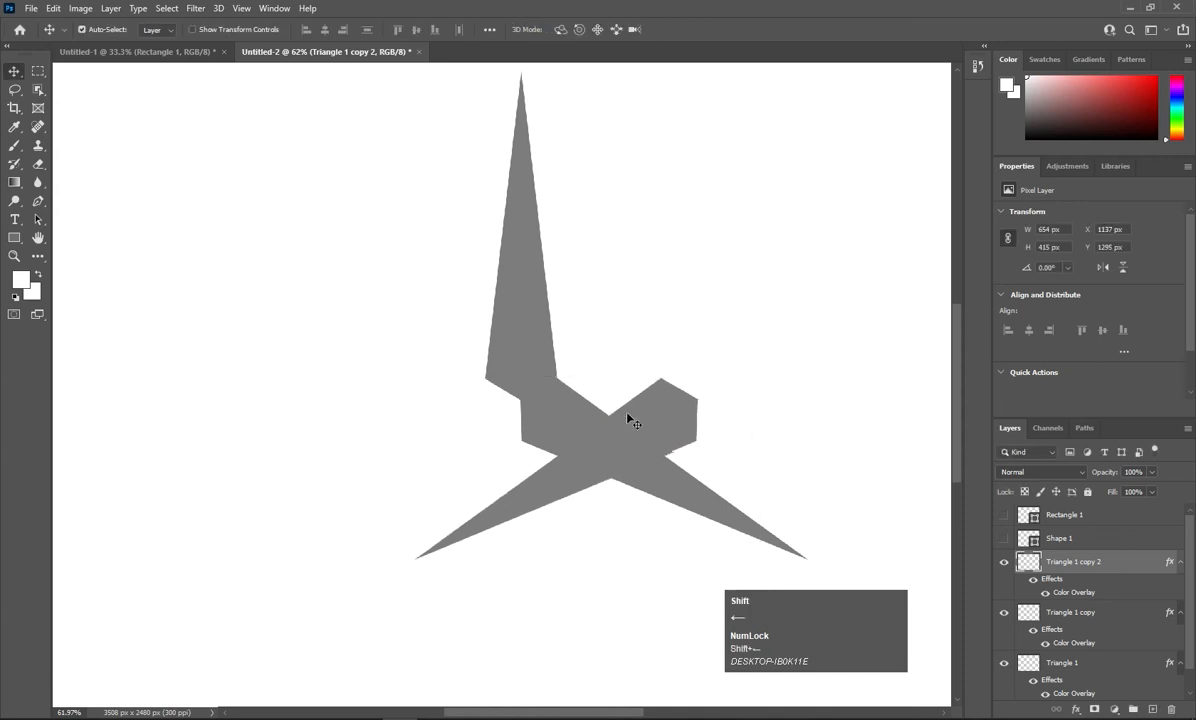
key("shift+Left")
key("shift+Left")
key("shift+Left")
key("shift+Left")
key("shift+Left")
key("shift+Left")
key("shift+Left")
key("shift+Left")
key("shift+Left")
key("shift+Left")
key("shift+Left")
key("shift+Left")
key("shift+Left")
key("shift+Left")
key("shift+Left")
key("shift+Left")
key("shift+Left")
key("shift+Left")
key("shift+Left")
key("shift+Left")
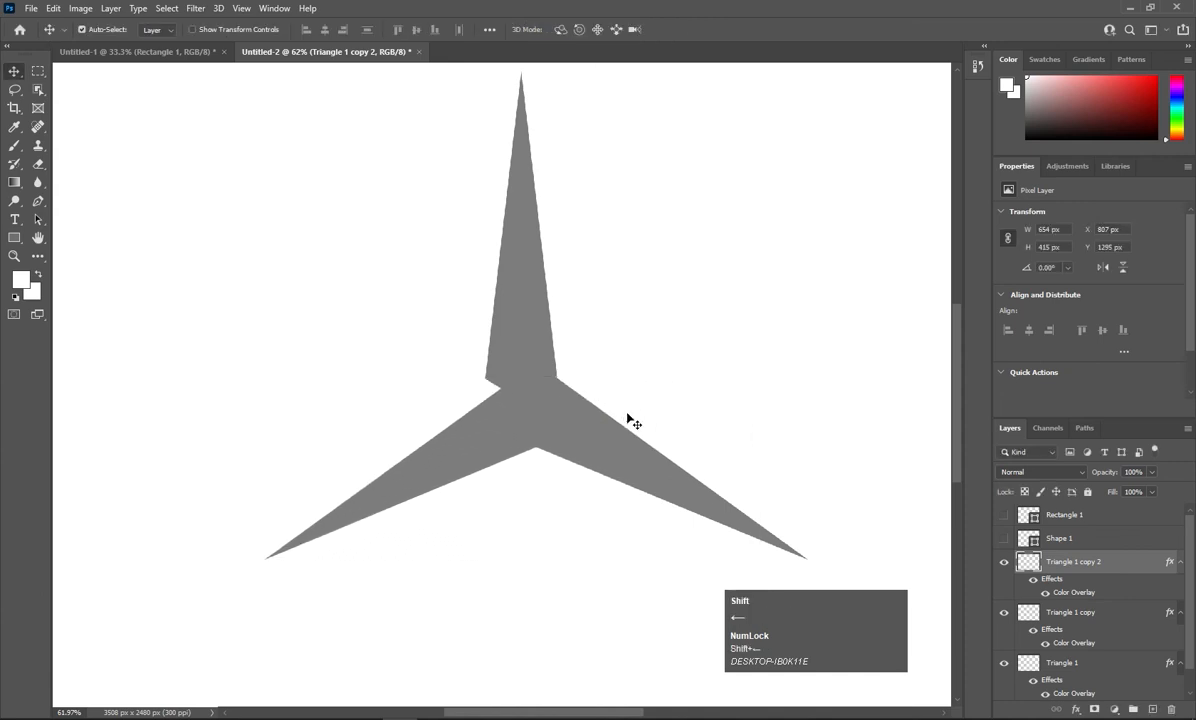
key("shift+Left")
key("shift+Left")
key("shift+Left")
key("shift+Left")
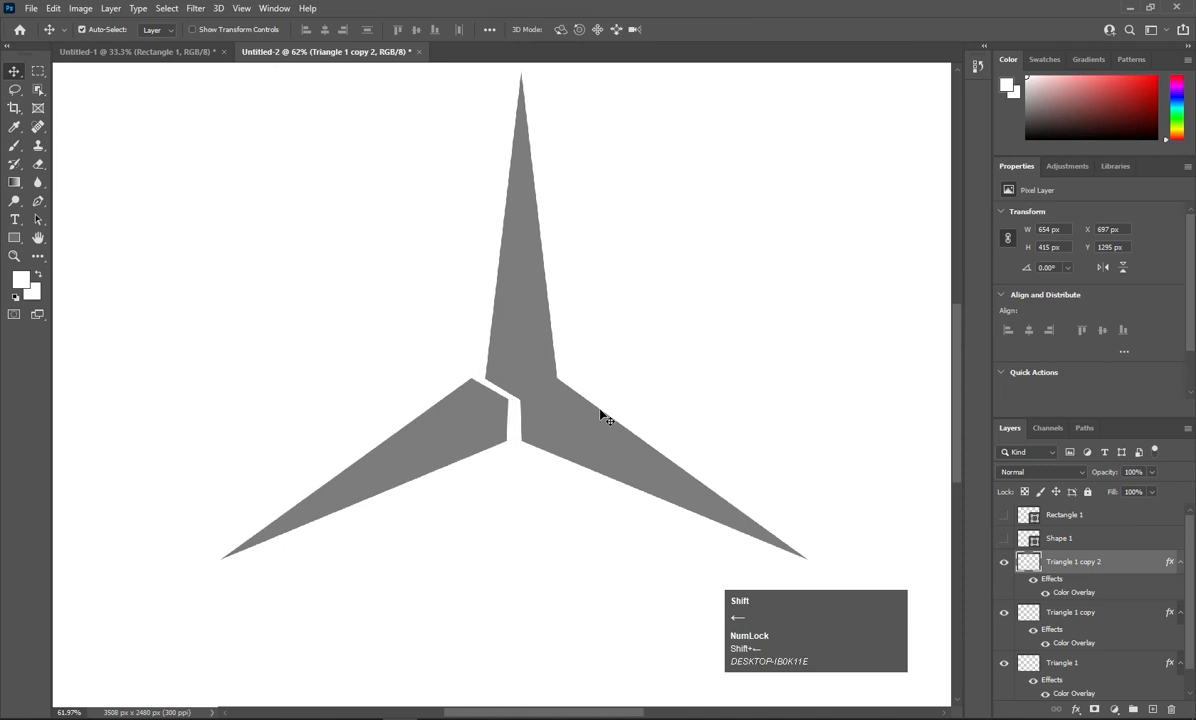
key("shift+Right")
key("shift+Right")
left_click_drag(474, 422, 536, 467)
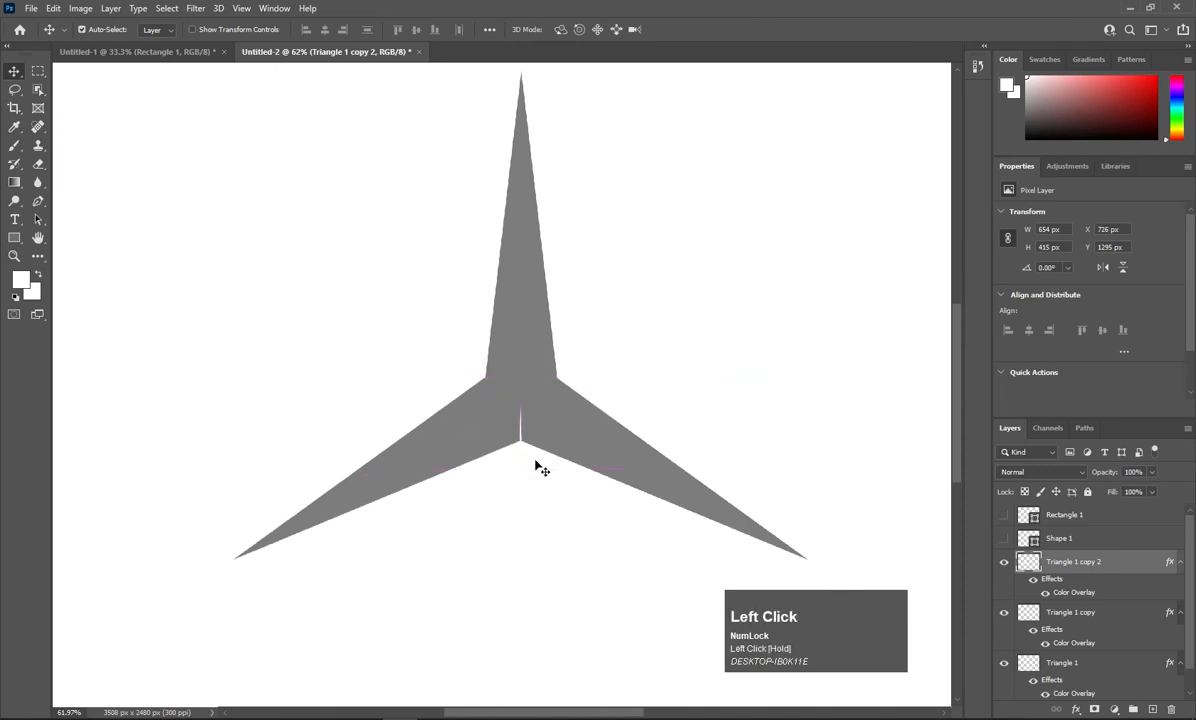
scroll(541, 469, "up", 5, "alt")
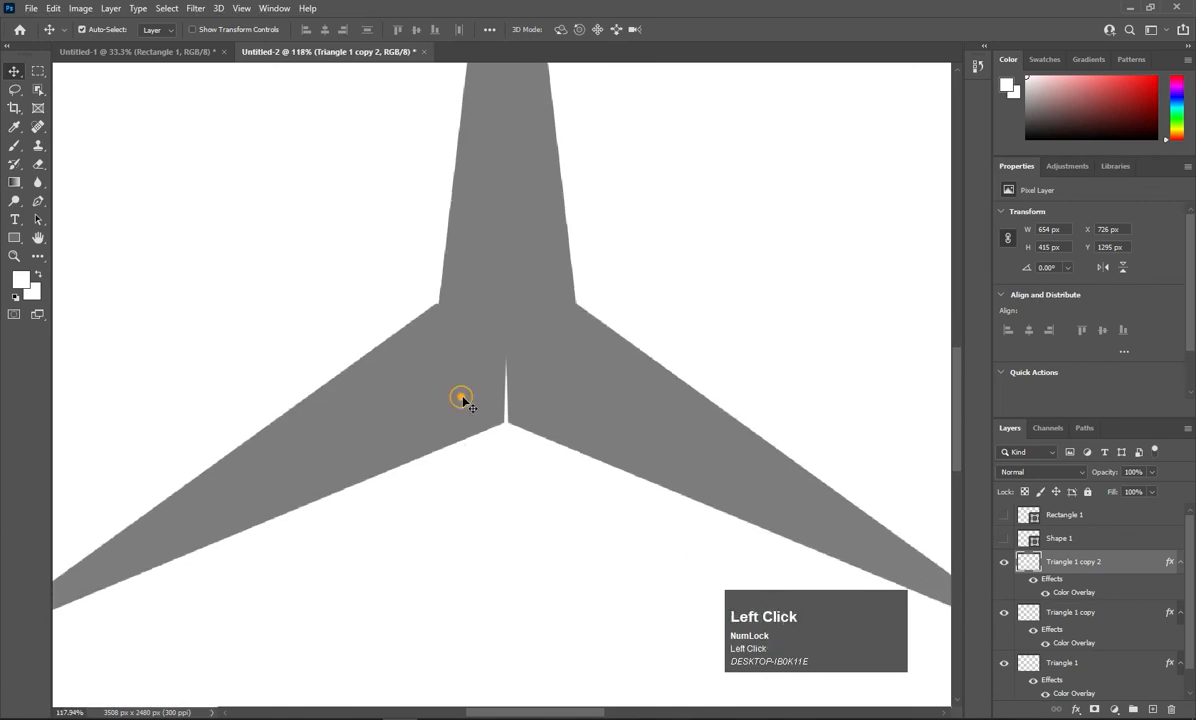
left_click_drag(462, 399, 474, 398)
key("Left")
key("Left")
key("Left")
key("Left")
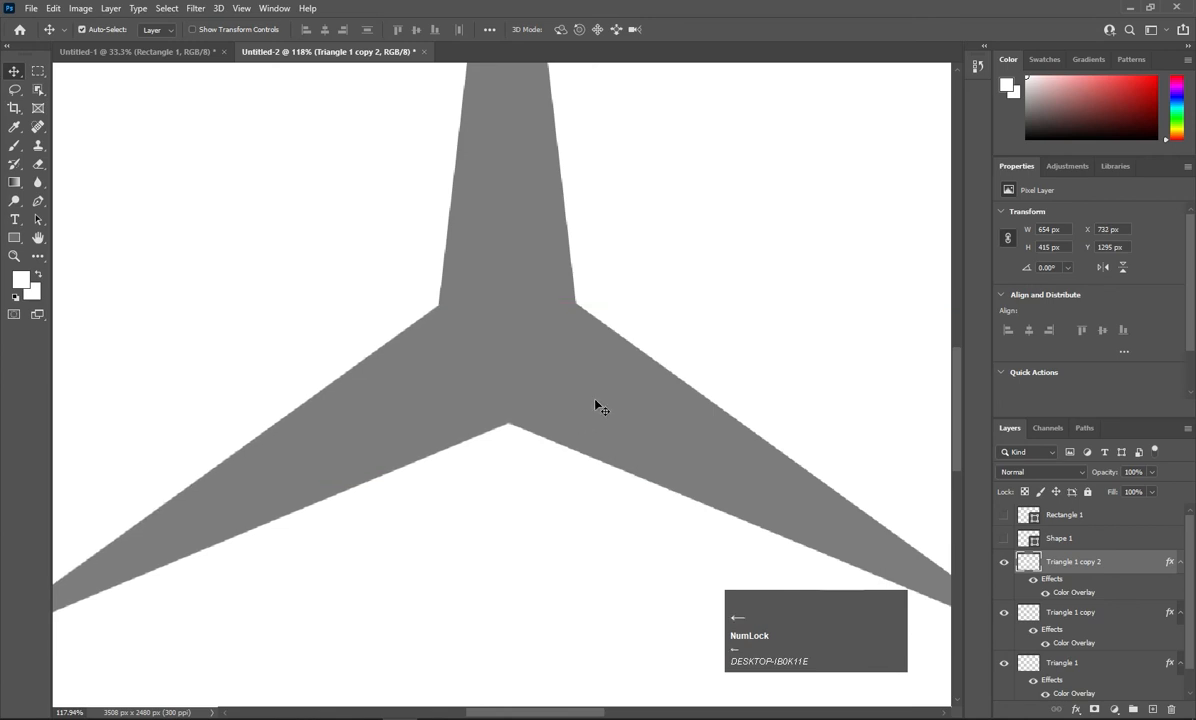
key("Left")
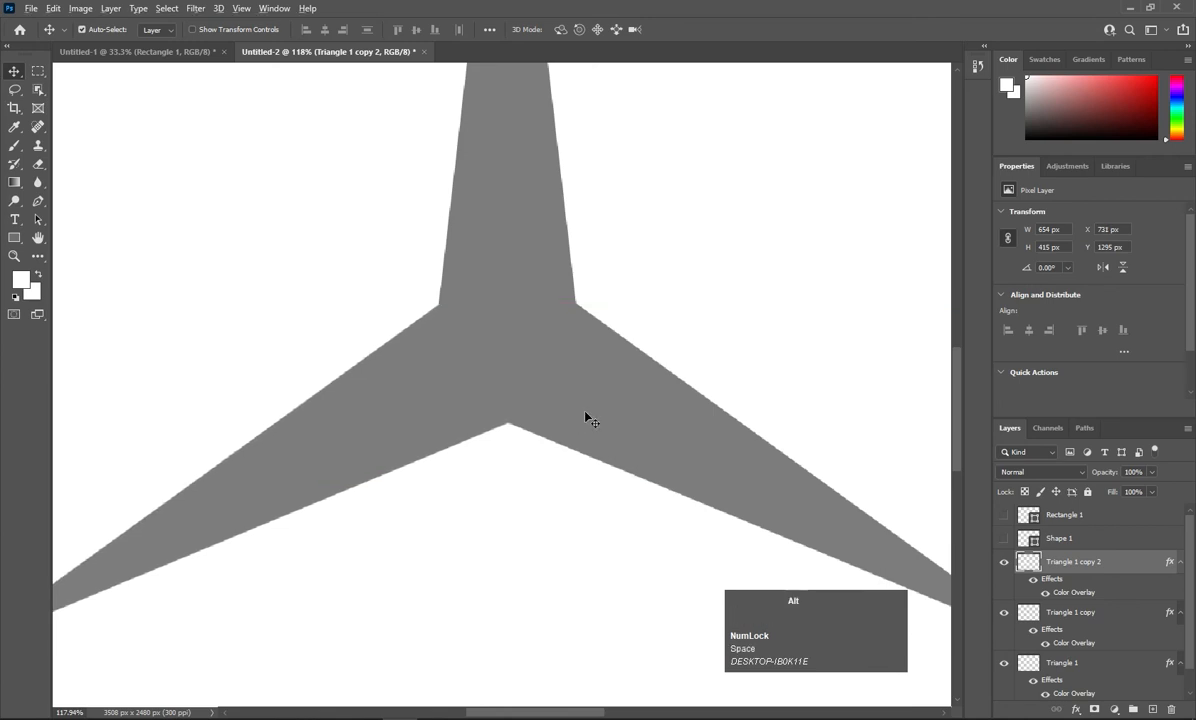
scroll(586, 414, "down", 5)
scroll(586, 414, "down", 7)
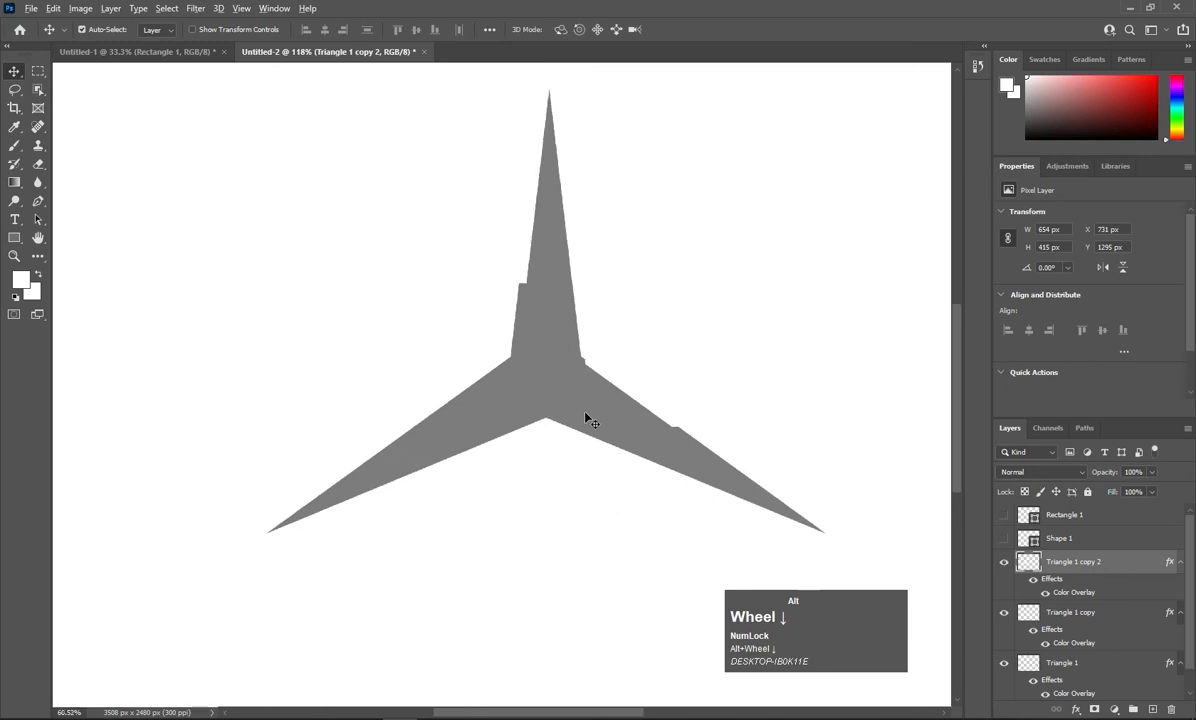
scroll(586, 414, "down", 3)
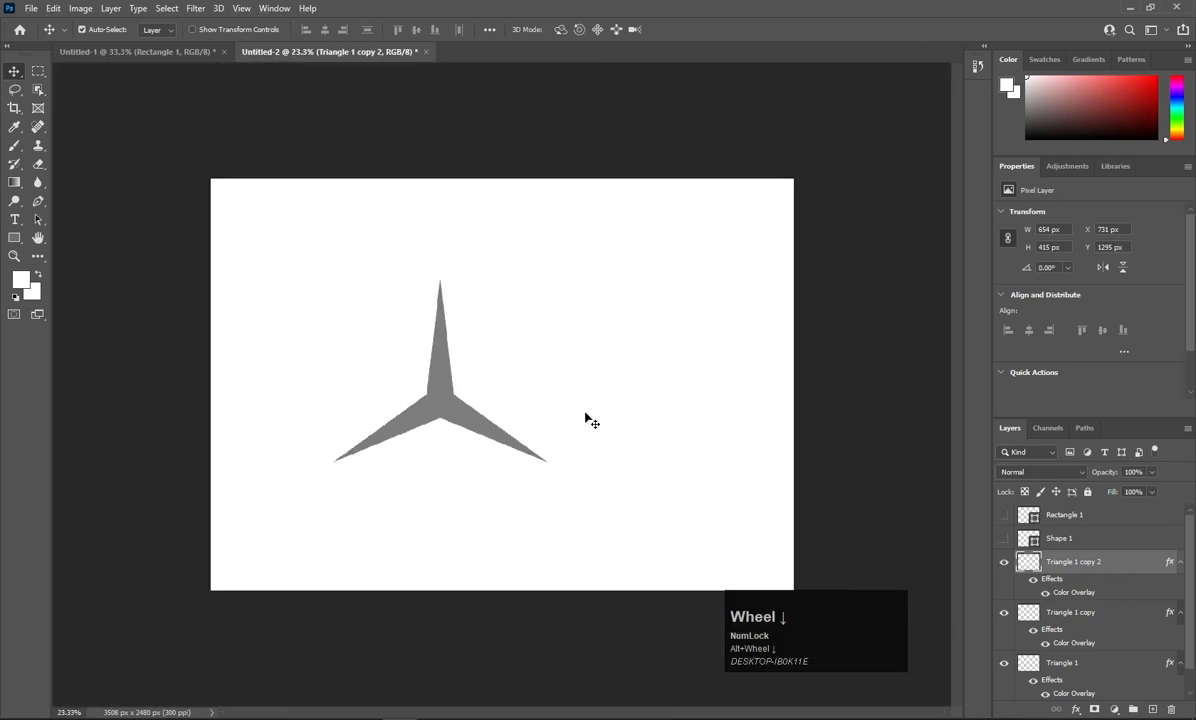
left_click_drag(518, 283, 404, 452)
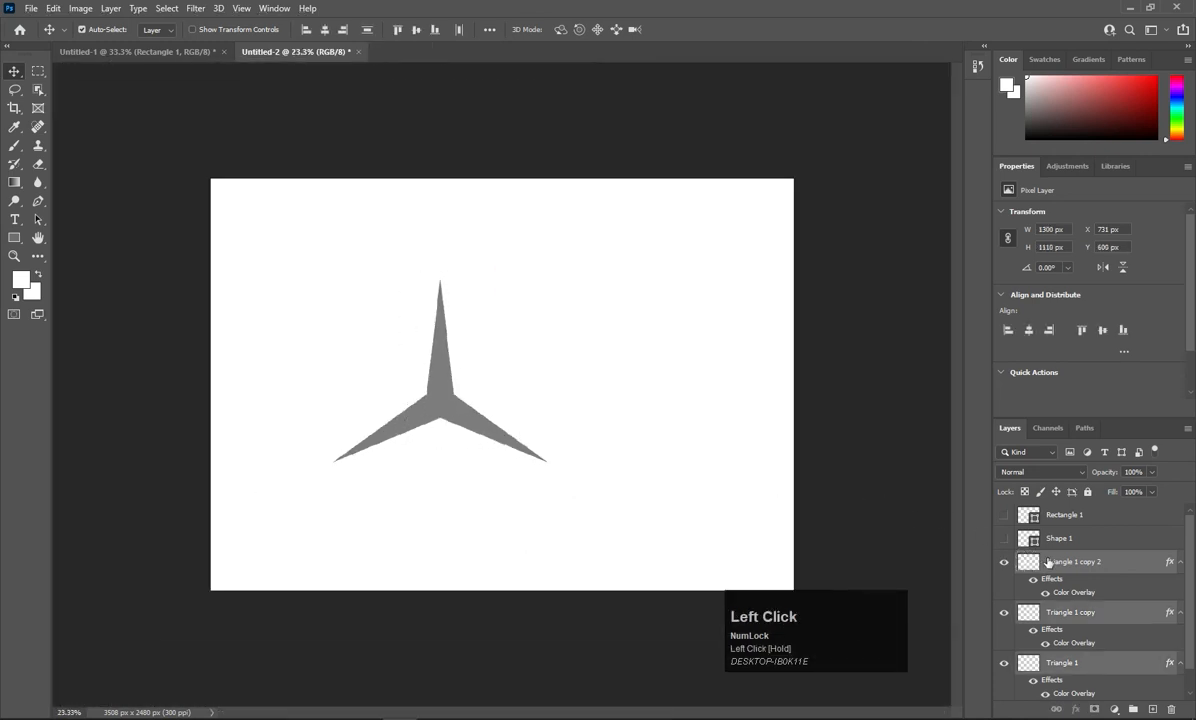
Give Triangle 1 a Gradient Overlay and Bevel & Emboss layer style.
left_click(652, 458)
left_click(1072, 568)
left_click(1081, 608, "ctrl")
left_click(1078, 665, "ctrl")
right_click(1078, 665)
left_click(1067, 662)
left_click(1065, 666)
right_click(1065, 666)
left_click(1022, 84)
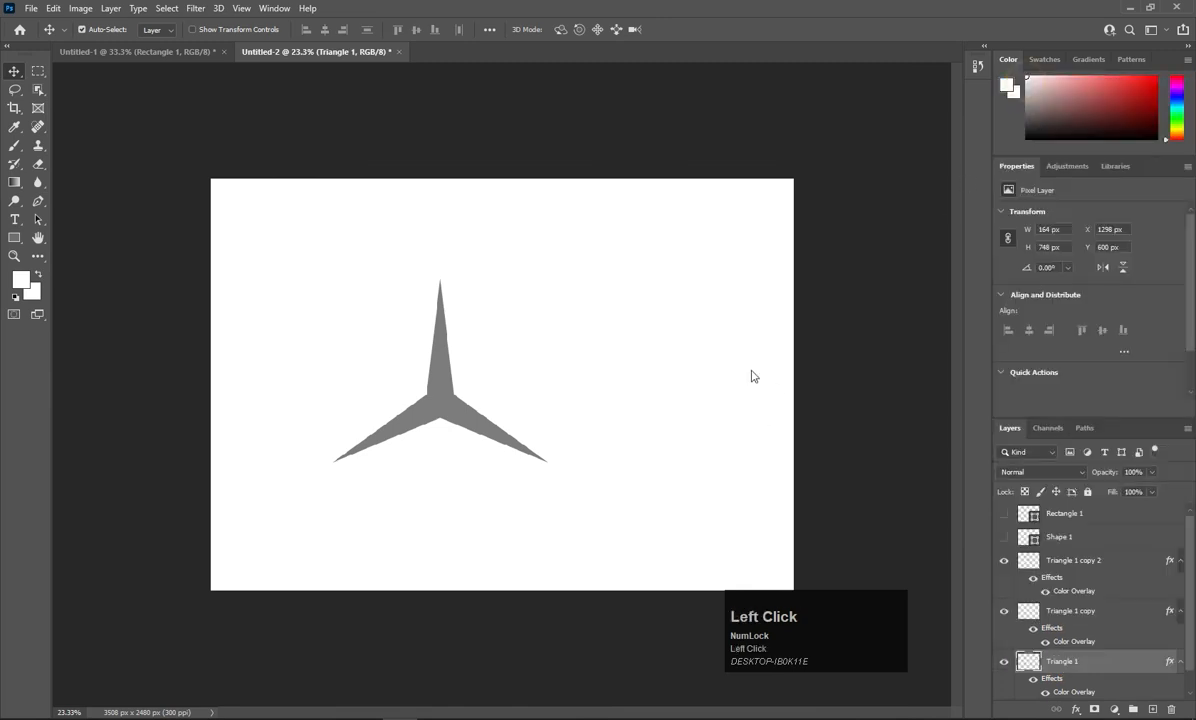
left_click(647, 320)
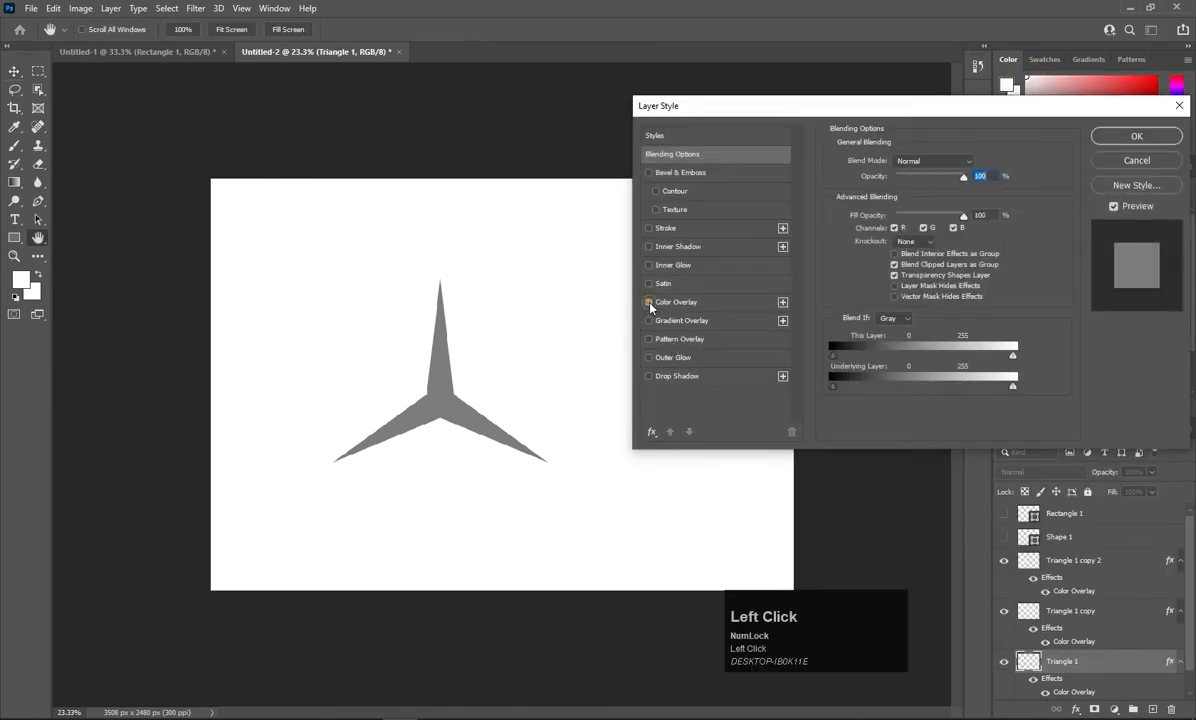
left_click(690, 320)
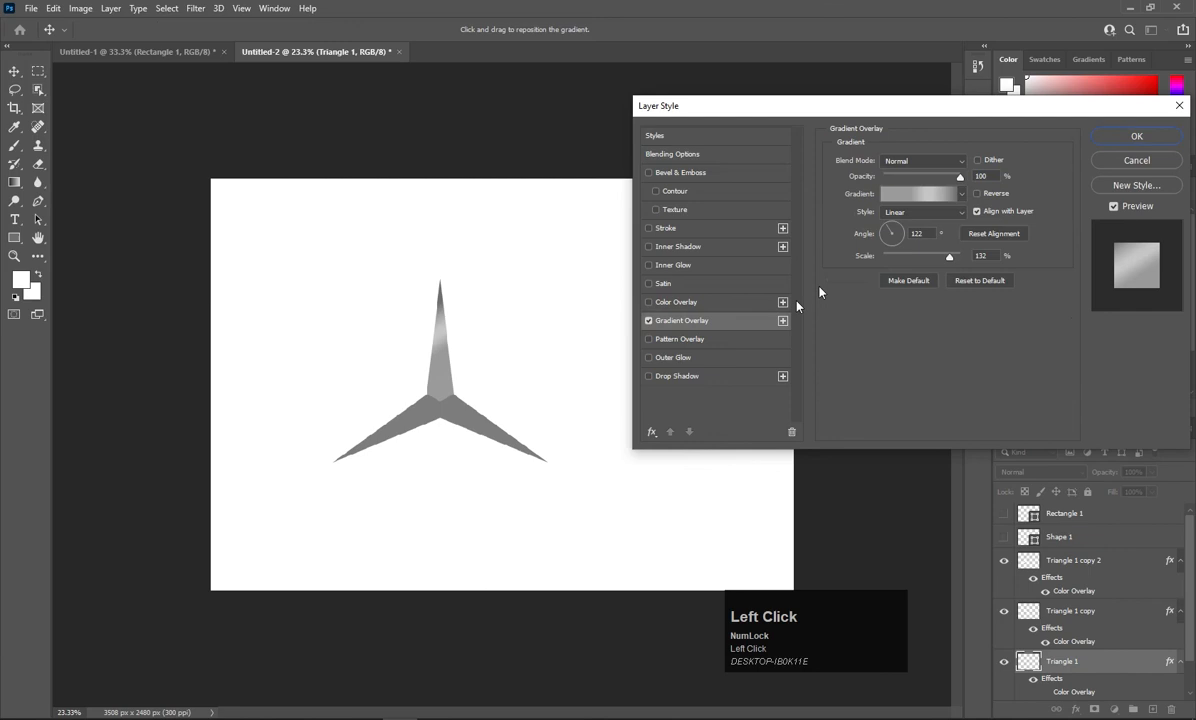
left_click(917, 199)
left_click(1093, 178)
left_click(667, 175)
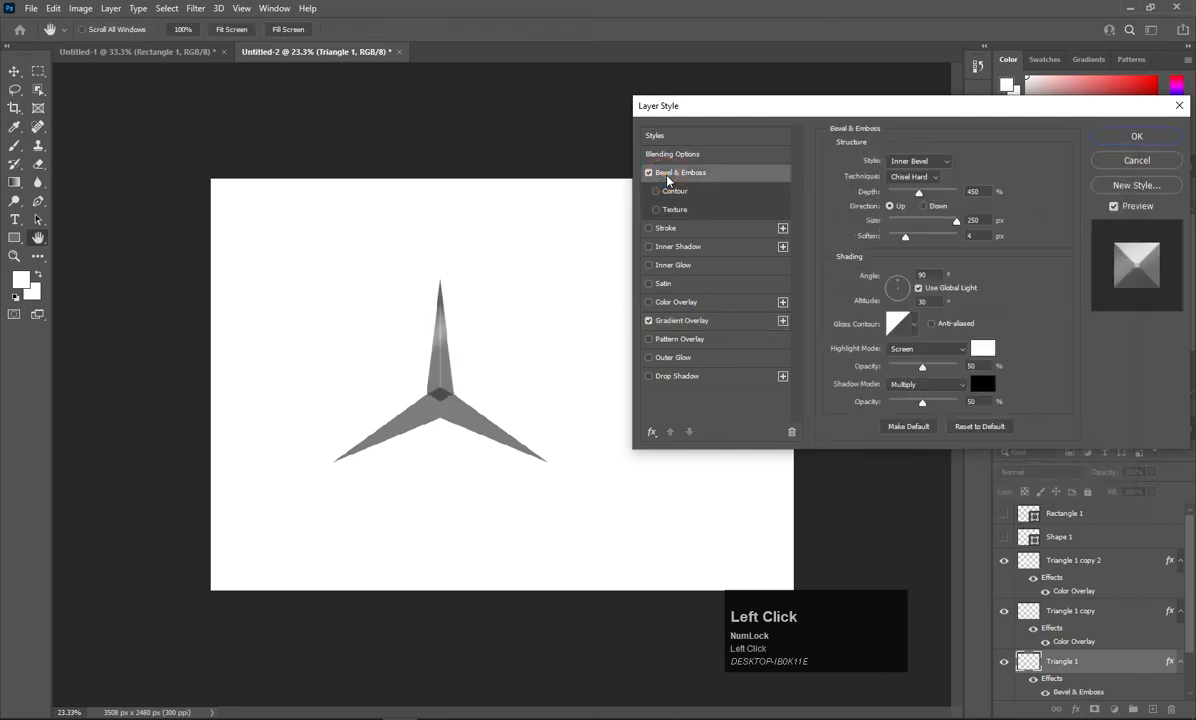
left_click(1136, 137)
On Triangle 1 copy, replace Color Overlay with Gradient Overlay and Bevel & Emboss.
right_click(1030, 605)
left_click(937, 393)
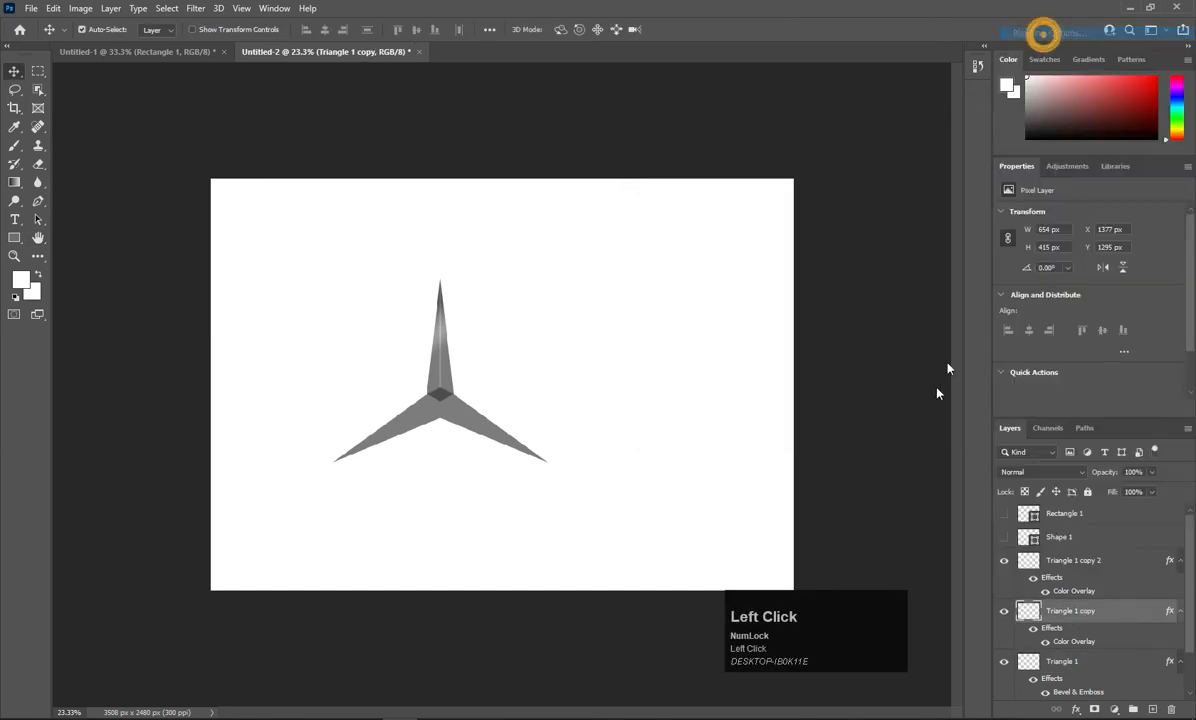
left_click(648, 302)
left_click(648, 321)
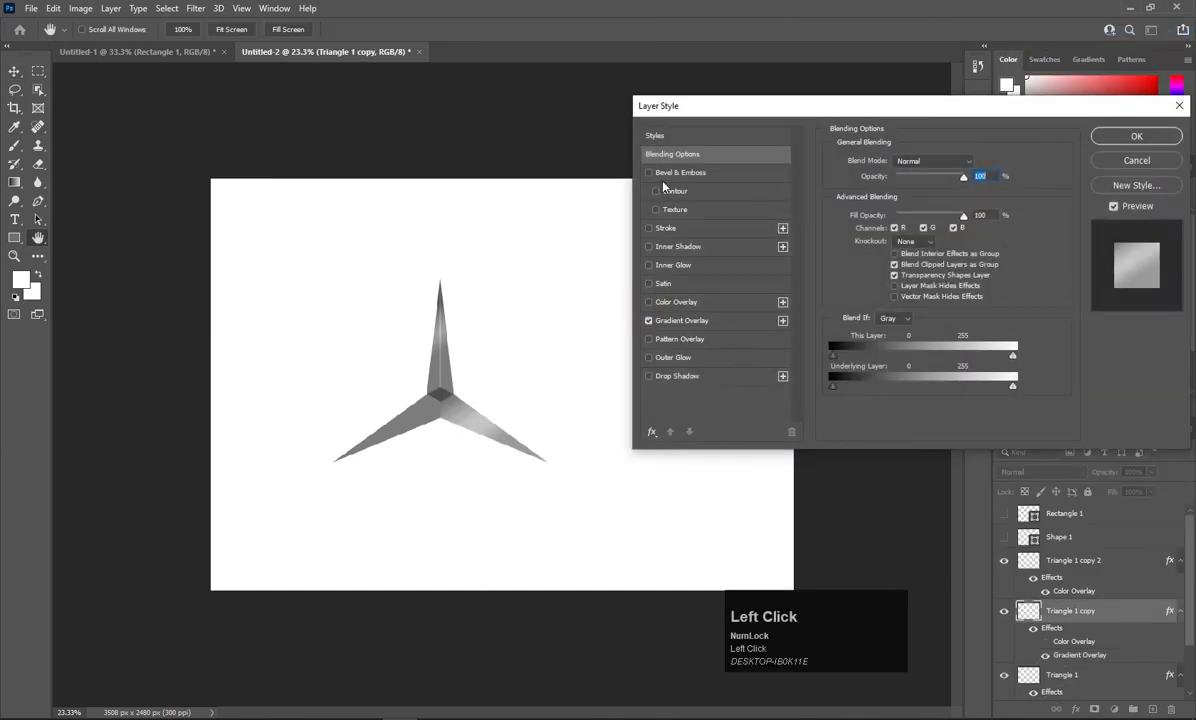
left_click(648, 173)
left_click(1134, 137)
Apply the same gradient and bevel styles to Triangle 1 copy 2, dropping its colour overlay.
right_click(1057, 567)
left_click(977, 133)
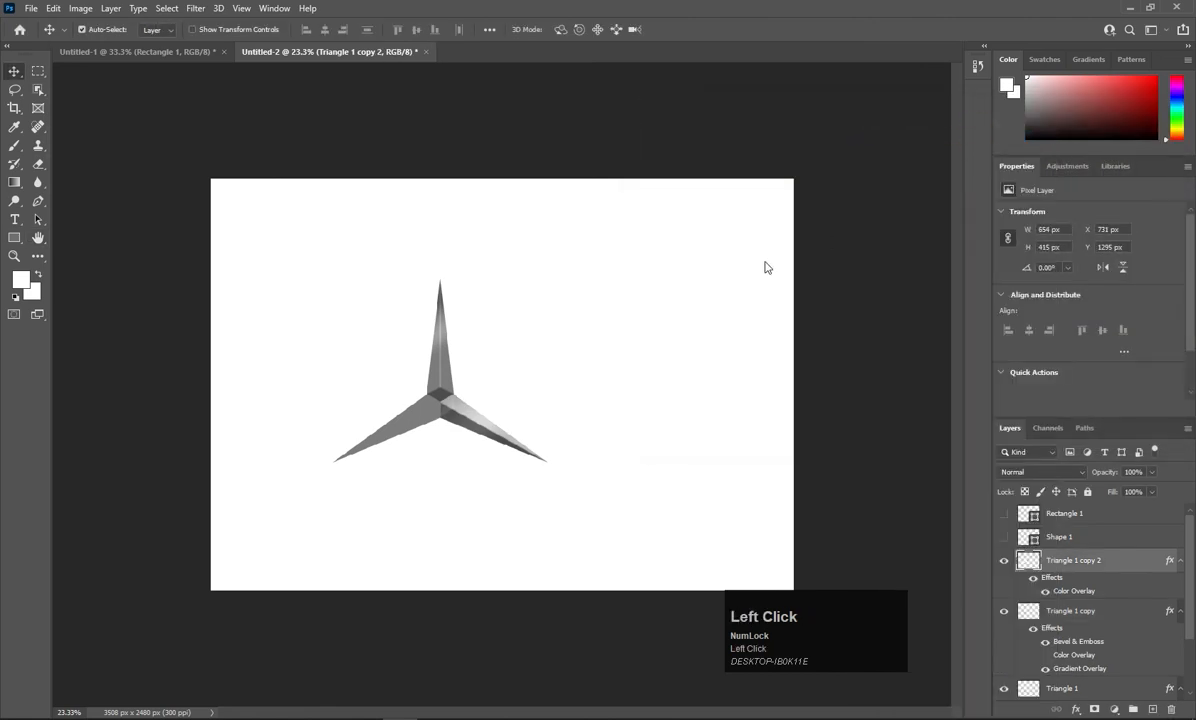
left_click(648, 302)
left_click(648, 321)
left_click(648, 173)
left_click(1122, 136)
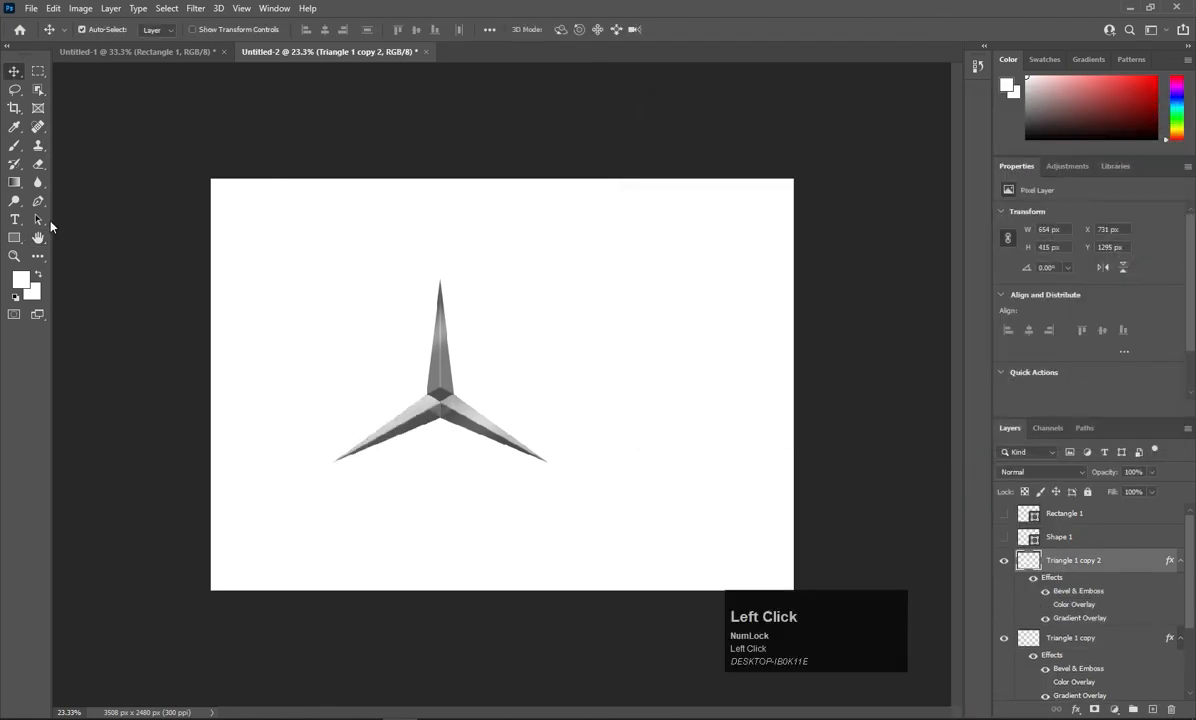
right_click(14, 237)
left_click(62, 249)
Draw a circle around the star with no fill and a light grey stroke.
left_click_drag(332, 292, 576, 536)
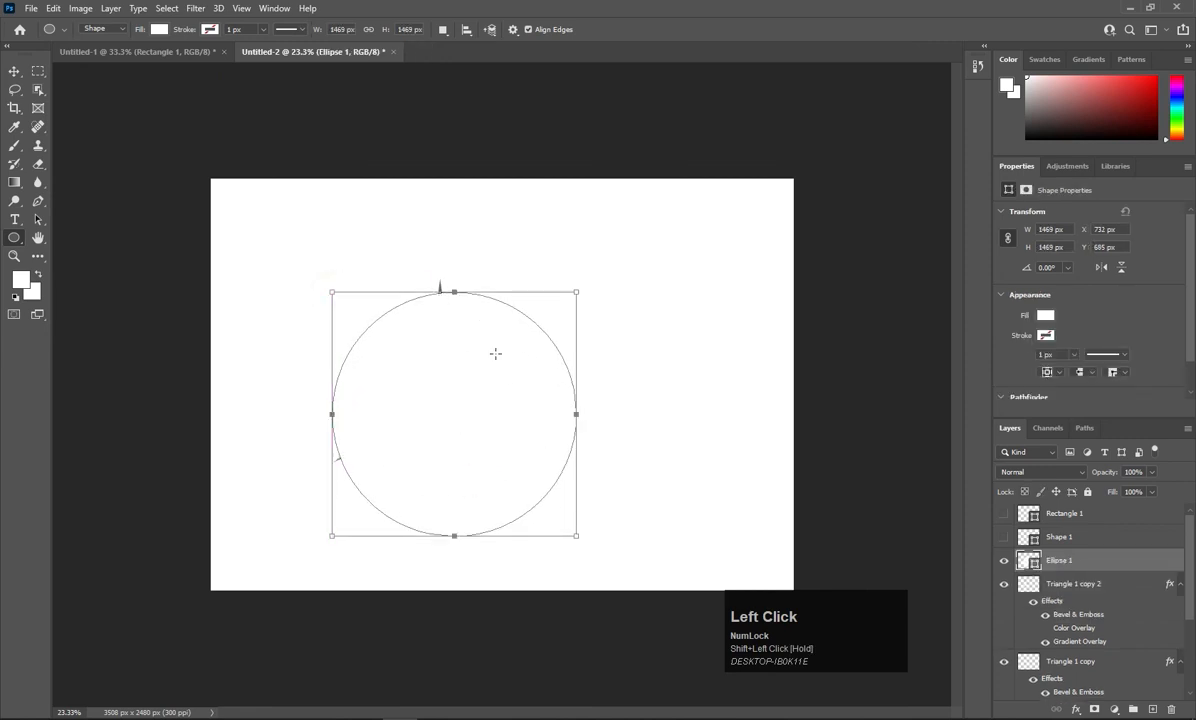
left_click(159, 33)
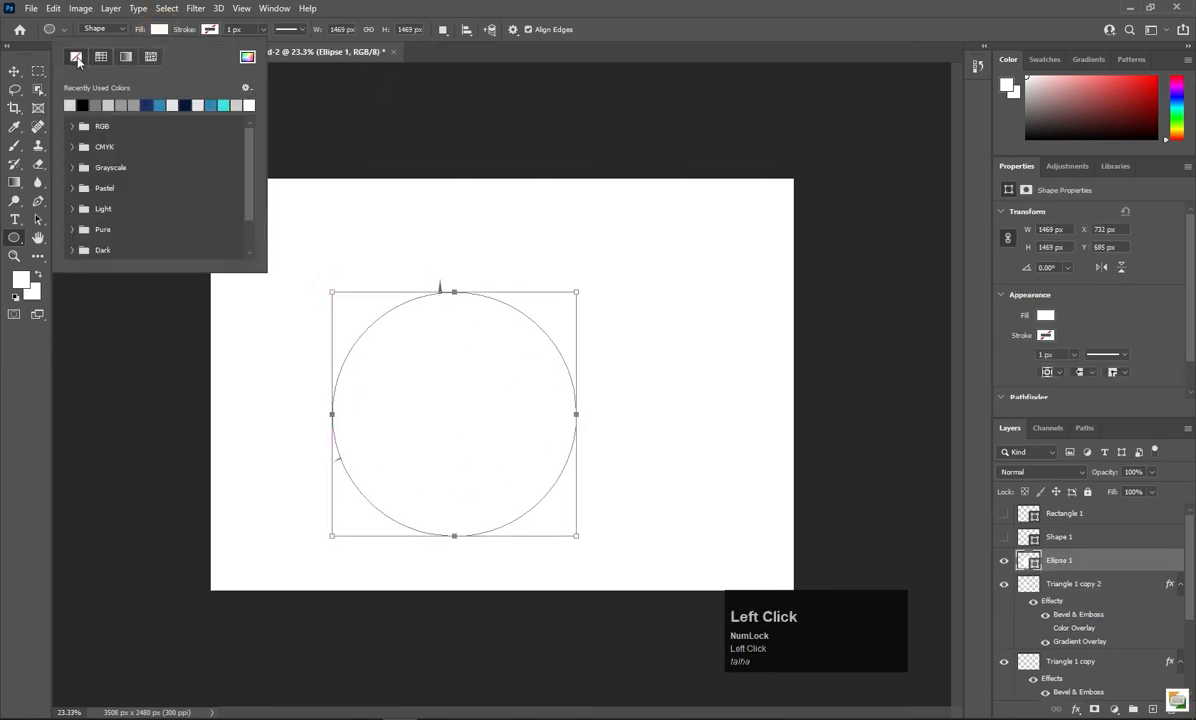
left_click(126, 56)
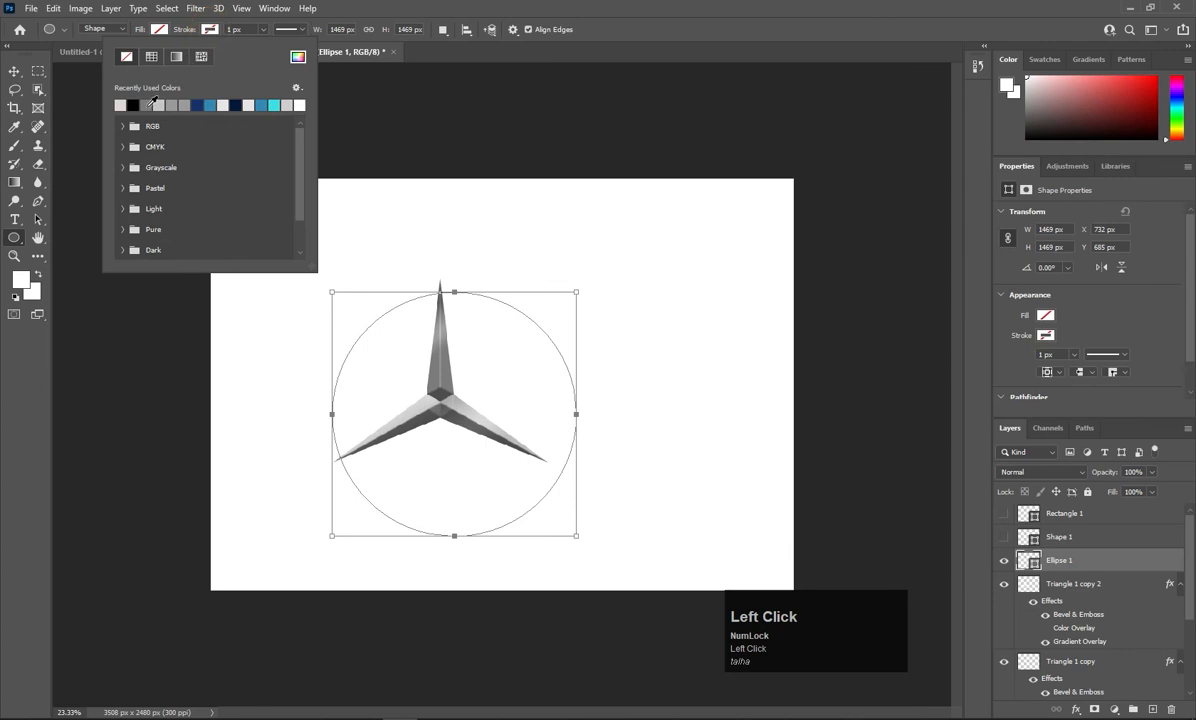
left_click(147, 104)
Add Gradient Overlay and Bevel & Emboss styles to Ellipse 1.
left_click(14, 71)
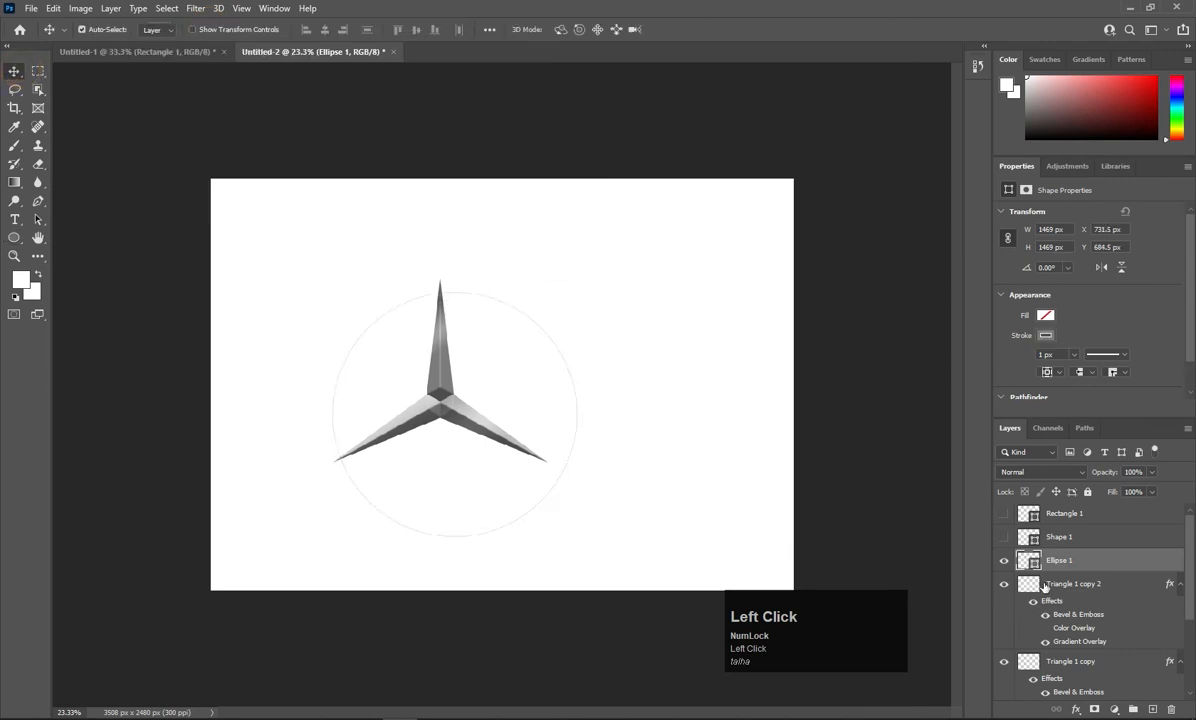
right_click(1050, 562)
left_click(899, 133)
left_click(649, 321)
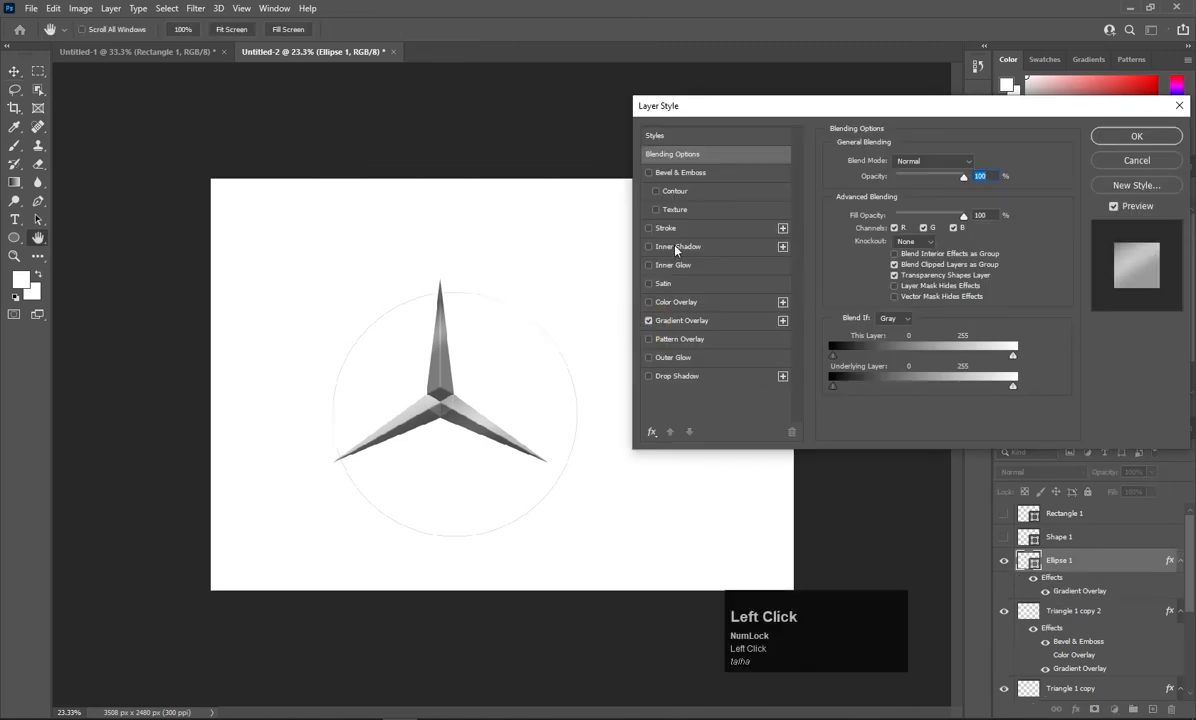
left_click(665, 173)
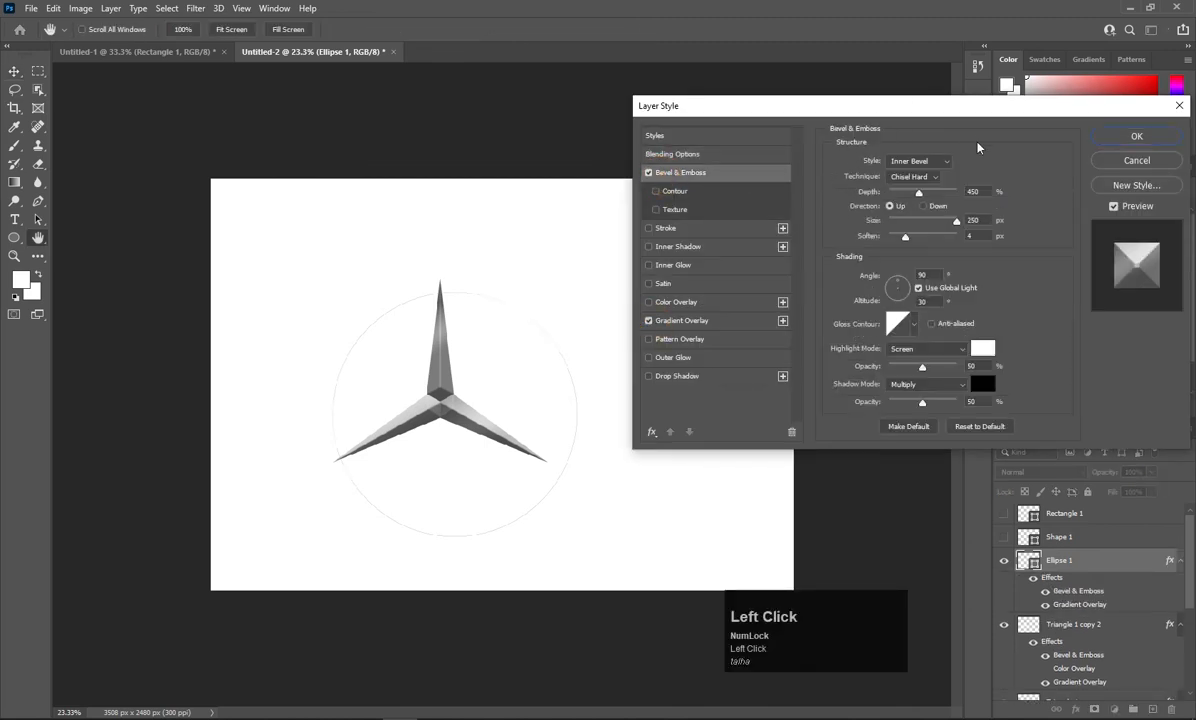
left_click(1134, 137)
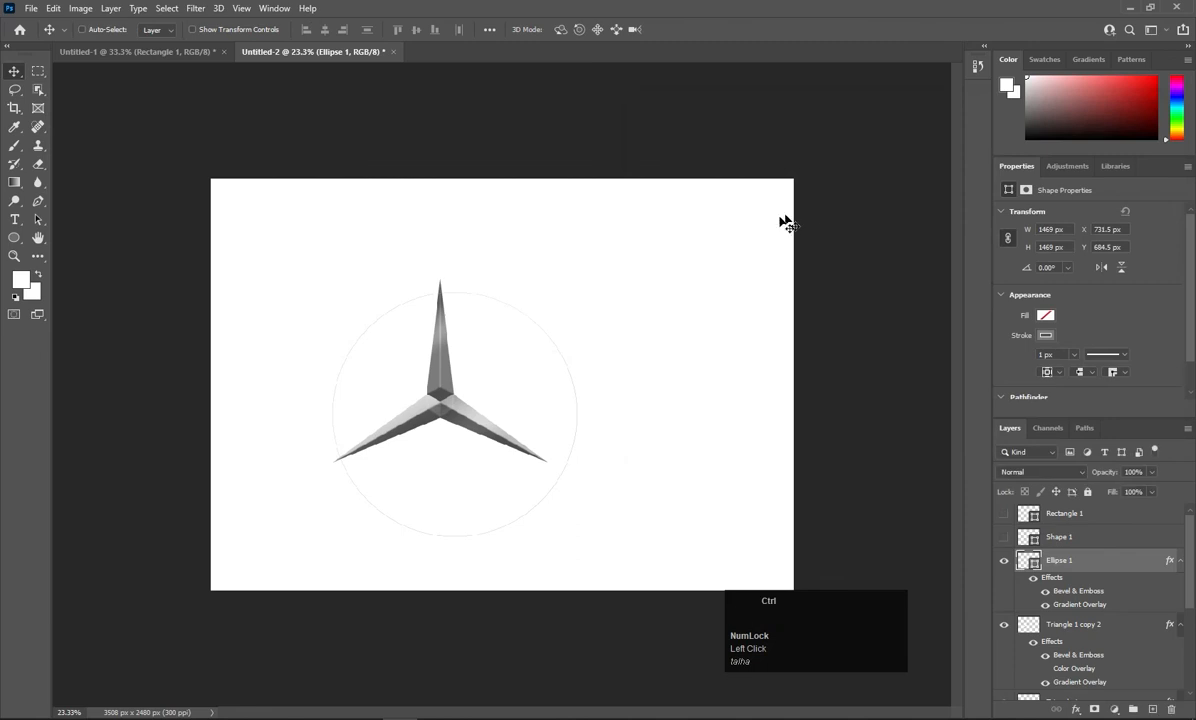
key("ctrl+t")
Nudge the circle to centre it on the star and set its stroke width to 70.18 px.
left_click_drag(568, 366, 550, 352)
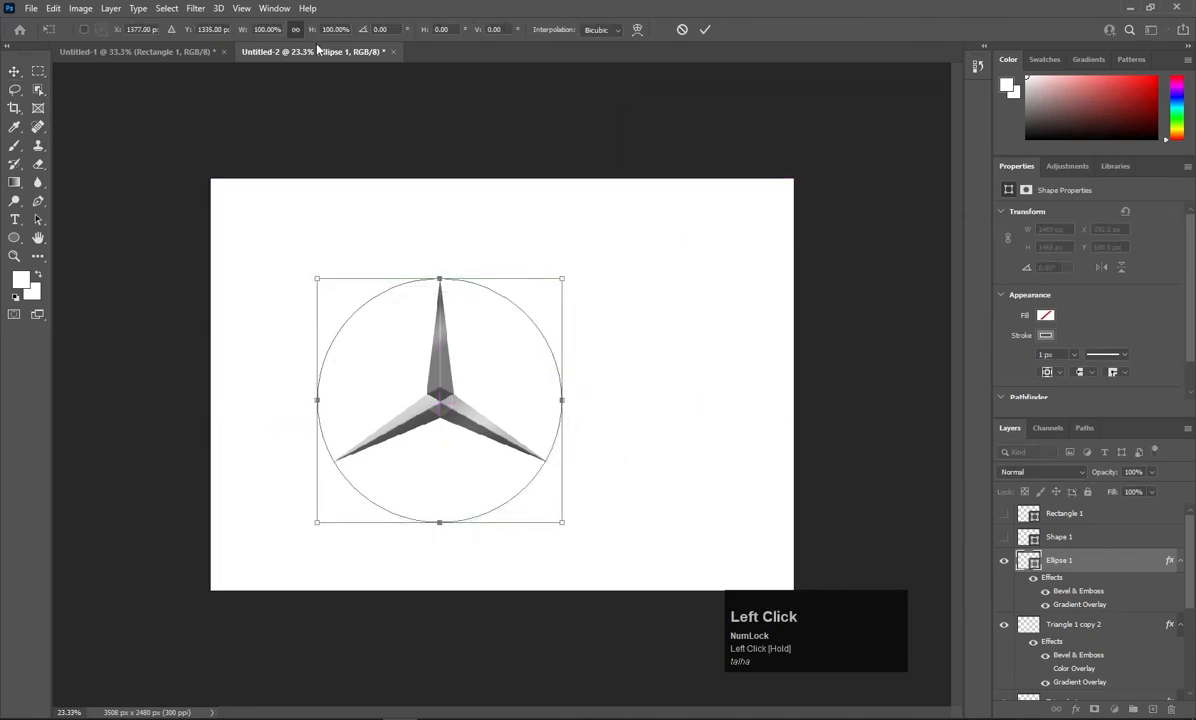
left_click(22, 237)
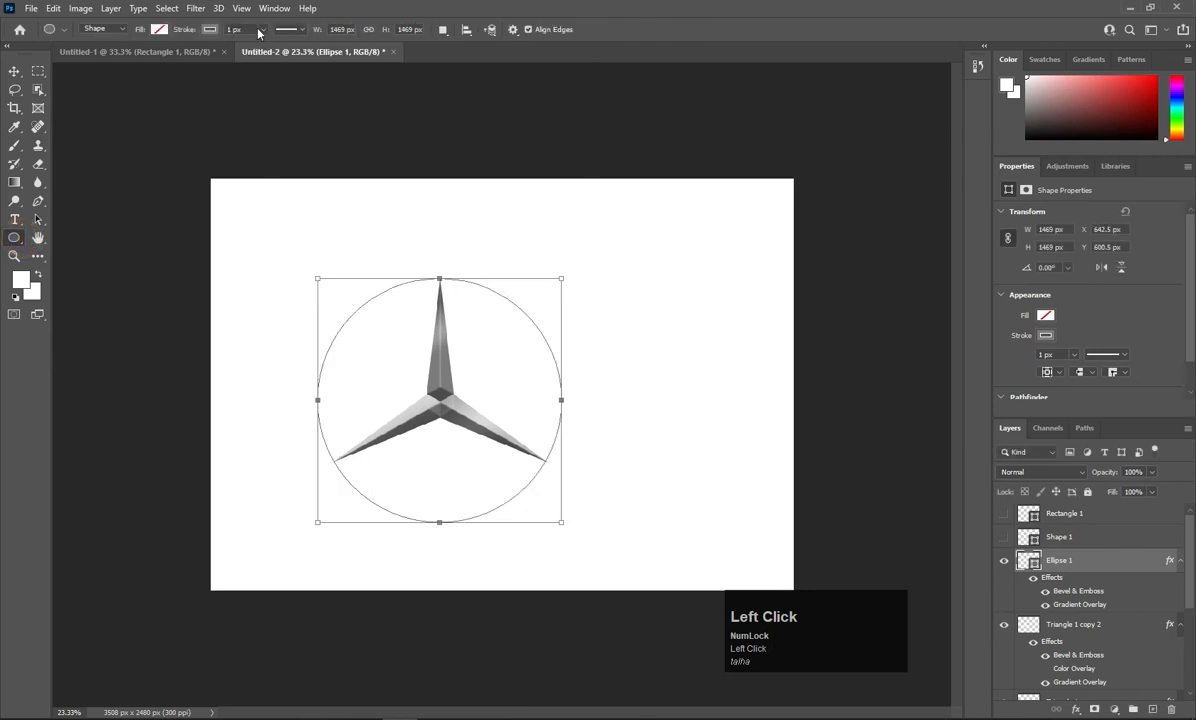
left_click(261, 29)
mouse_move(246, 45)
left_mouse_down()
mouse_move(288, 47)
mouse_move(276, 46)
left_mouse_up()
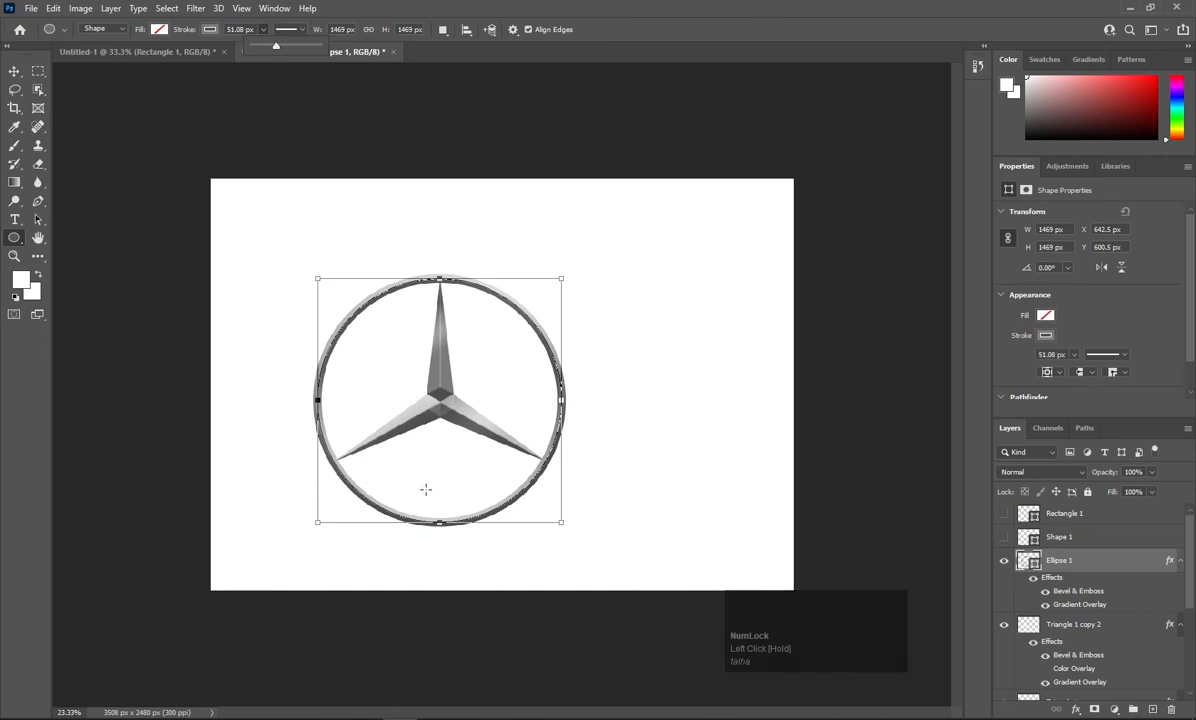
scroll(426, 491, "up", 1, "alt")
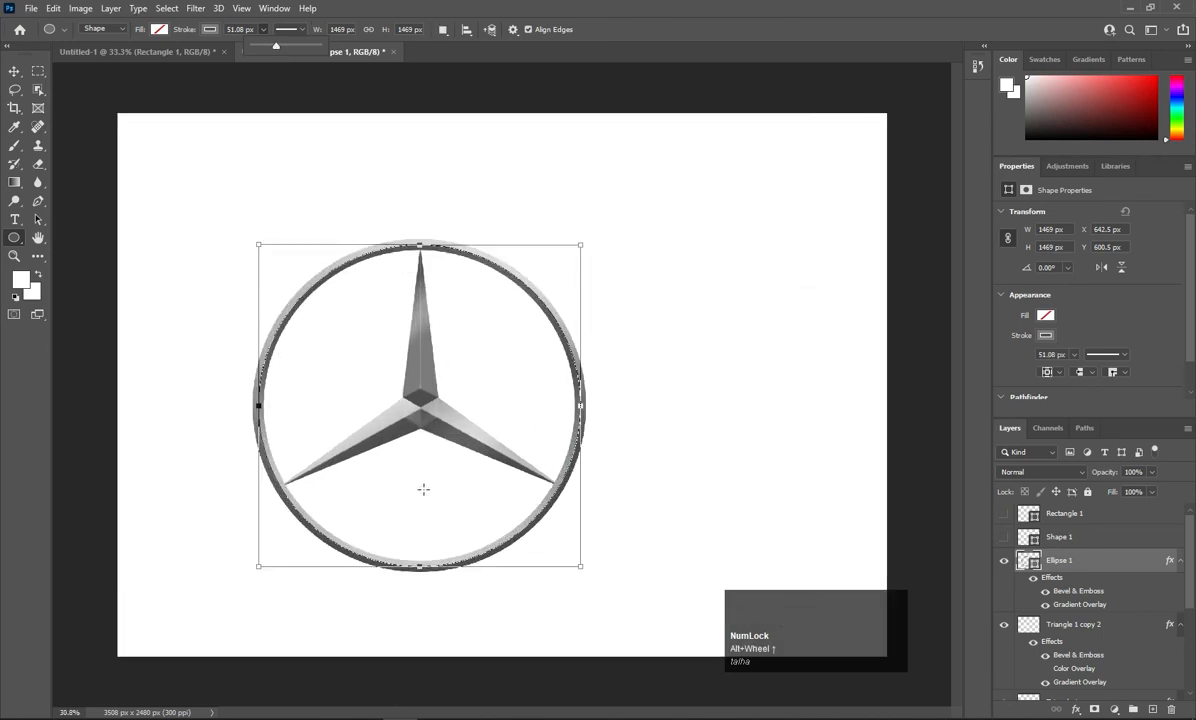
left_click_drag(276, 46, 282, 50)
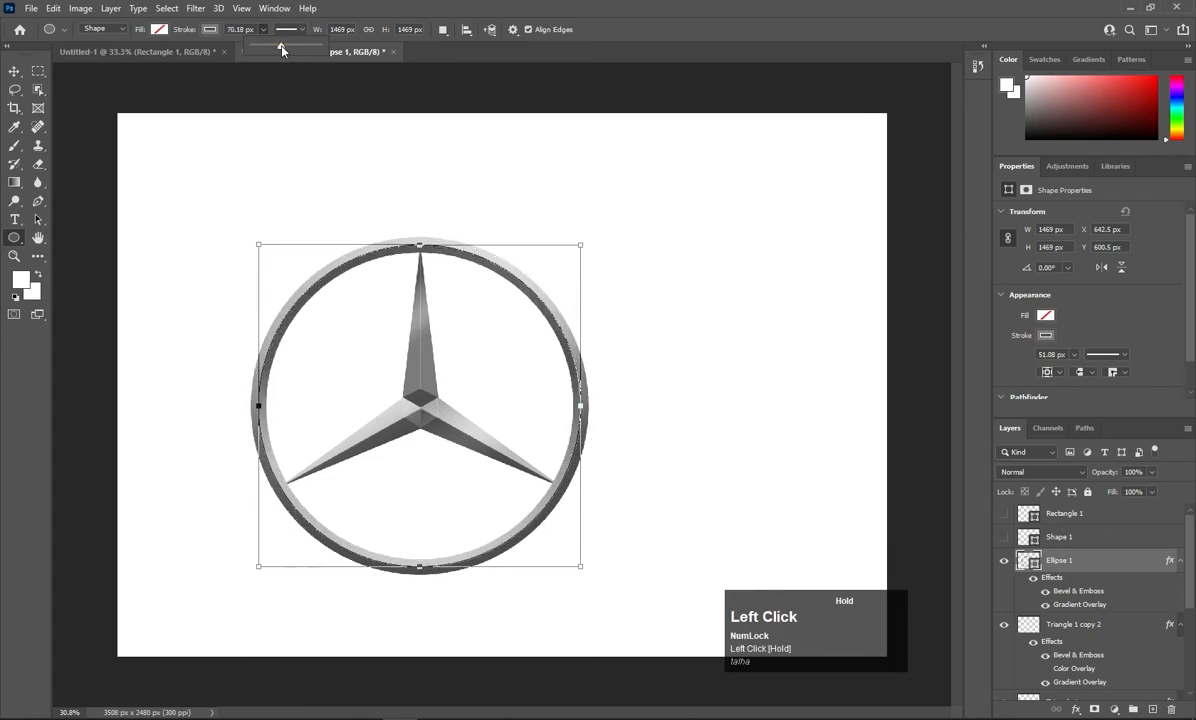
key("Return")
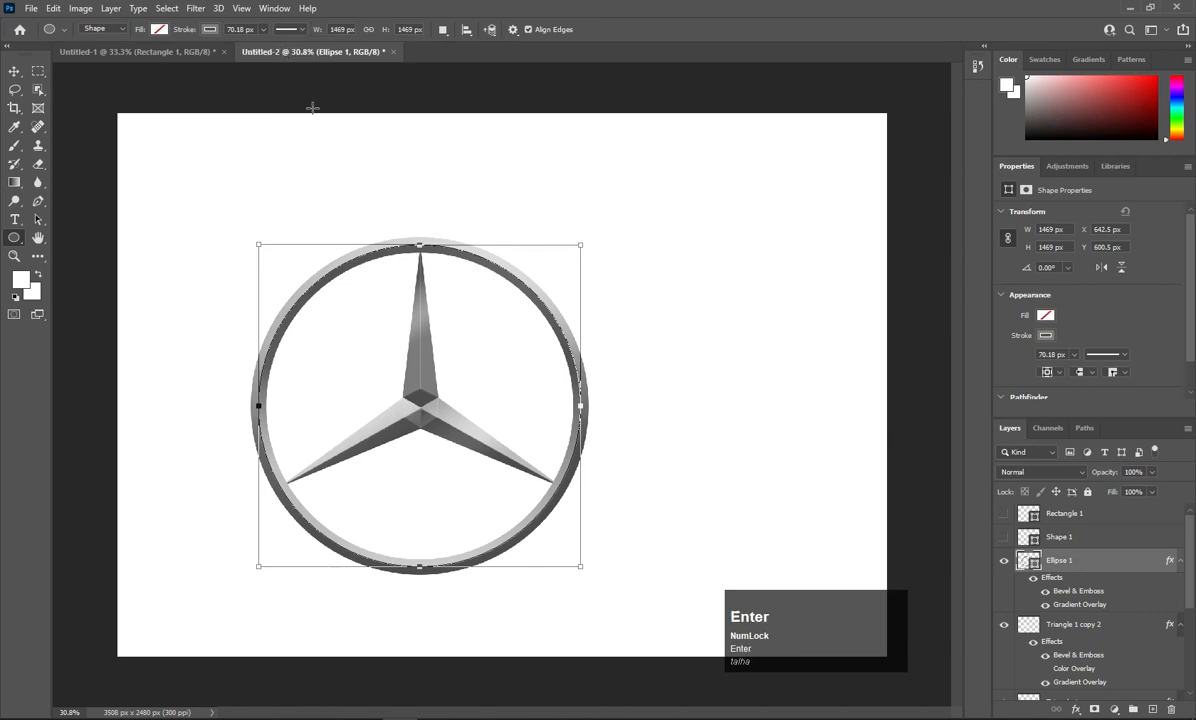
Type the text 'Mercedes-Benz' below the ring.
key("t")
left_click(259, 627)
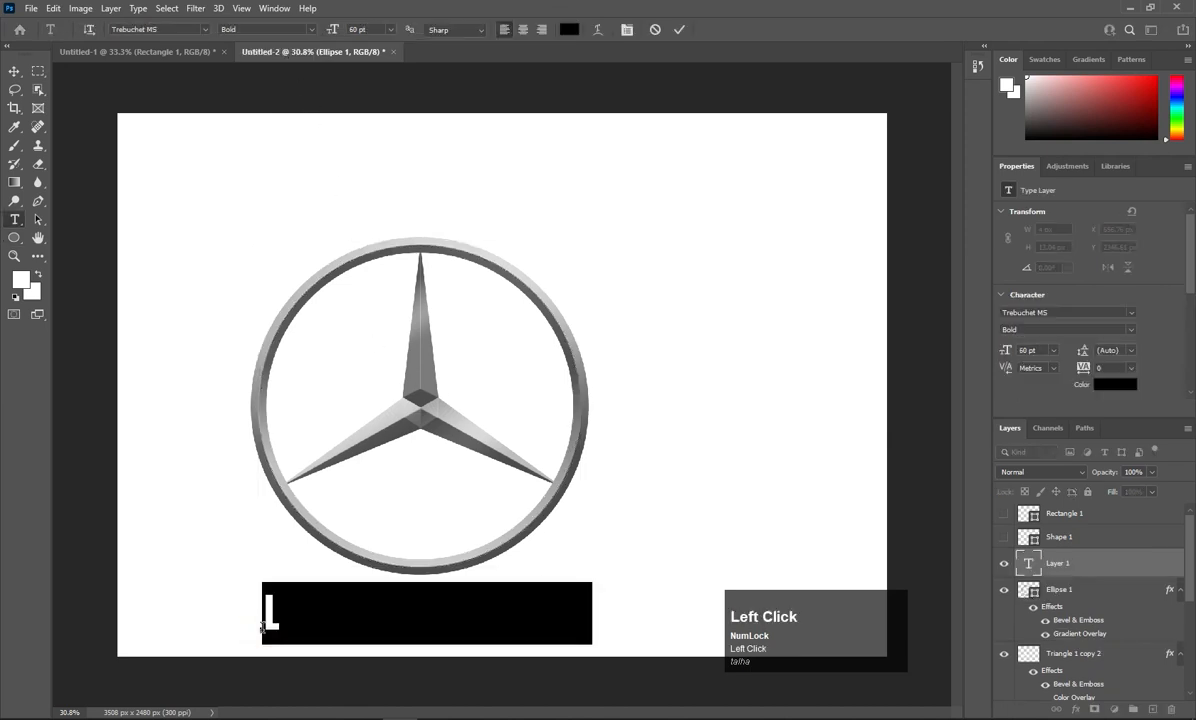
type("Mercedes-Benz")
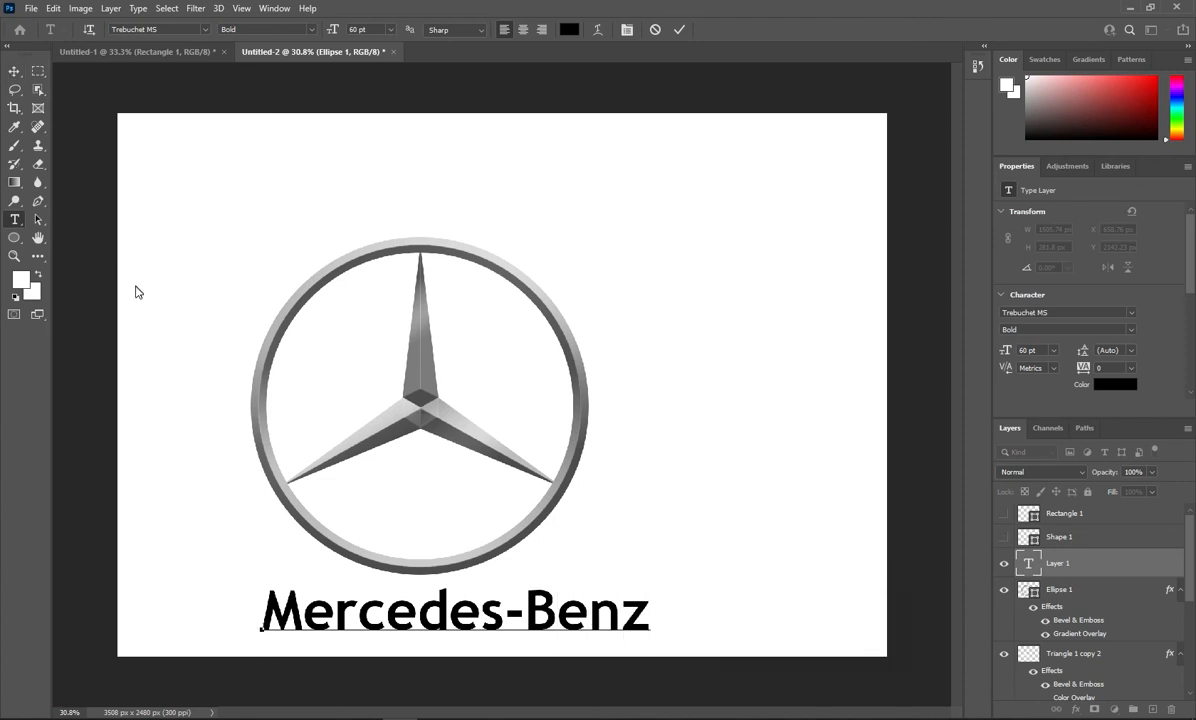
Scale the Mercedes-Benz text down and move it to the bottom-left of the canvas.
left_click(12, 71)
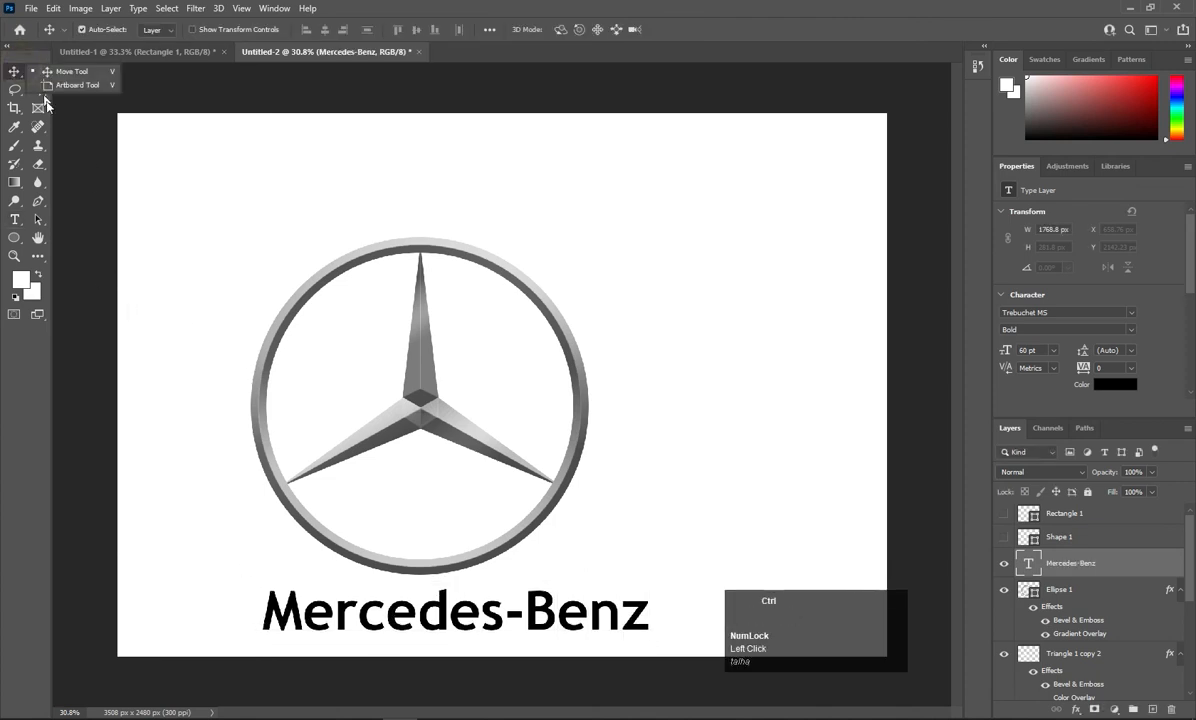
key("ctrl+t")
left_click_drag(652, 578, 438, 626)
left_click_drag(412, 638, 294, 642)
key("Return")
Apply a grey #565656 Color Overlay to the Mercedes-Benz text layer.
right_click(1073, 581)
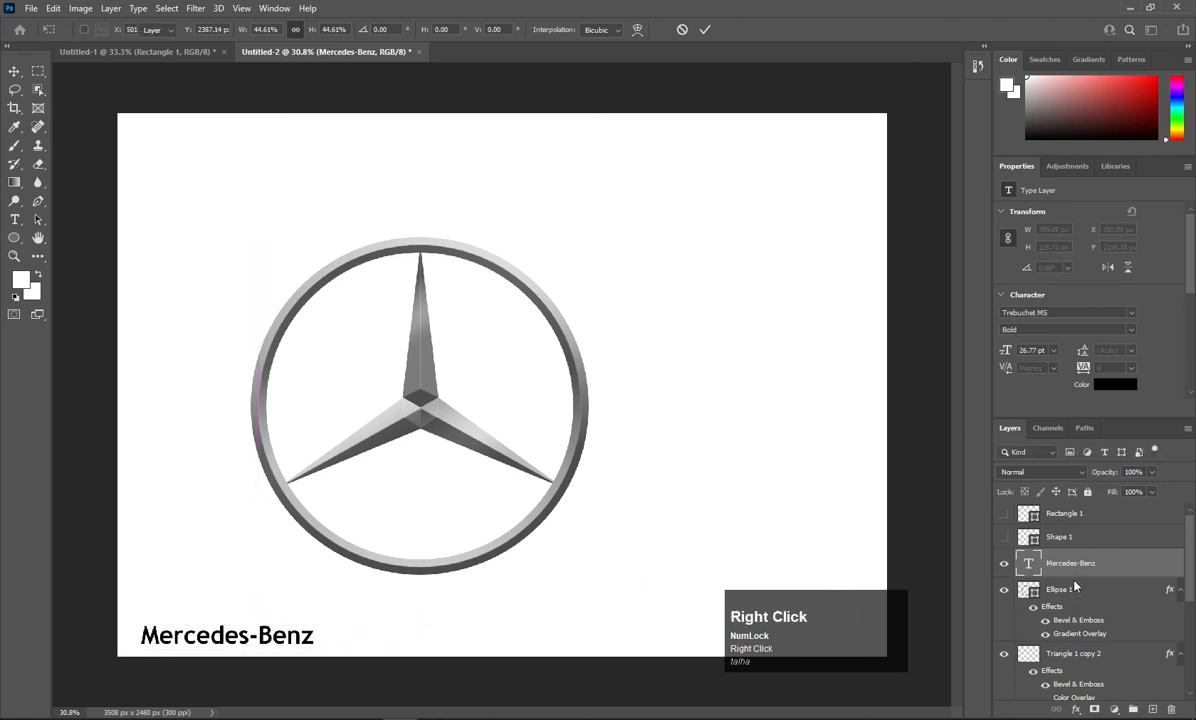
right_click(1104, 563)
left_click(994, 94)
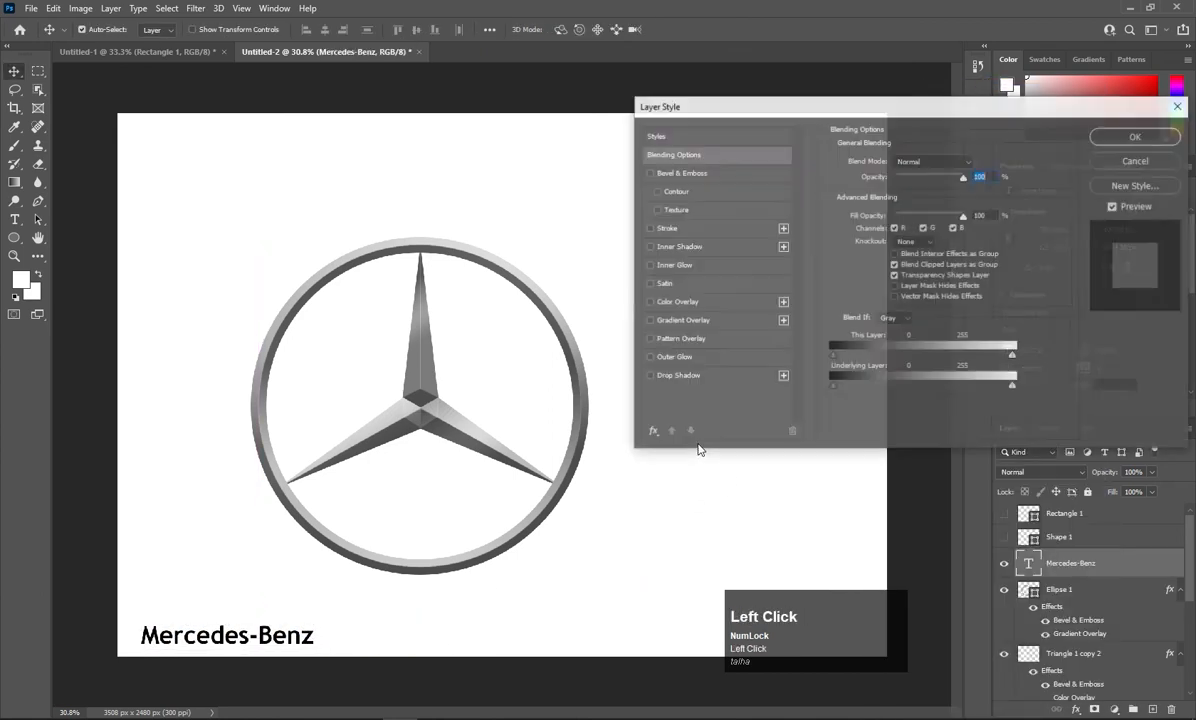
left_click(668, 300)
left_click(972, 162)
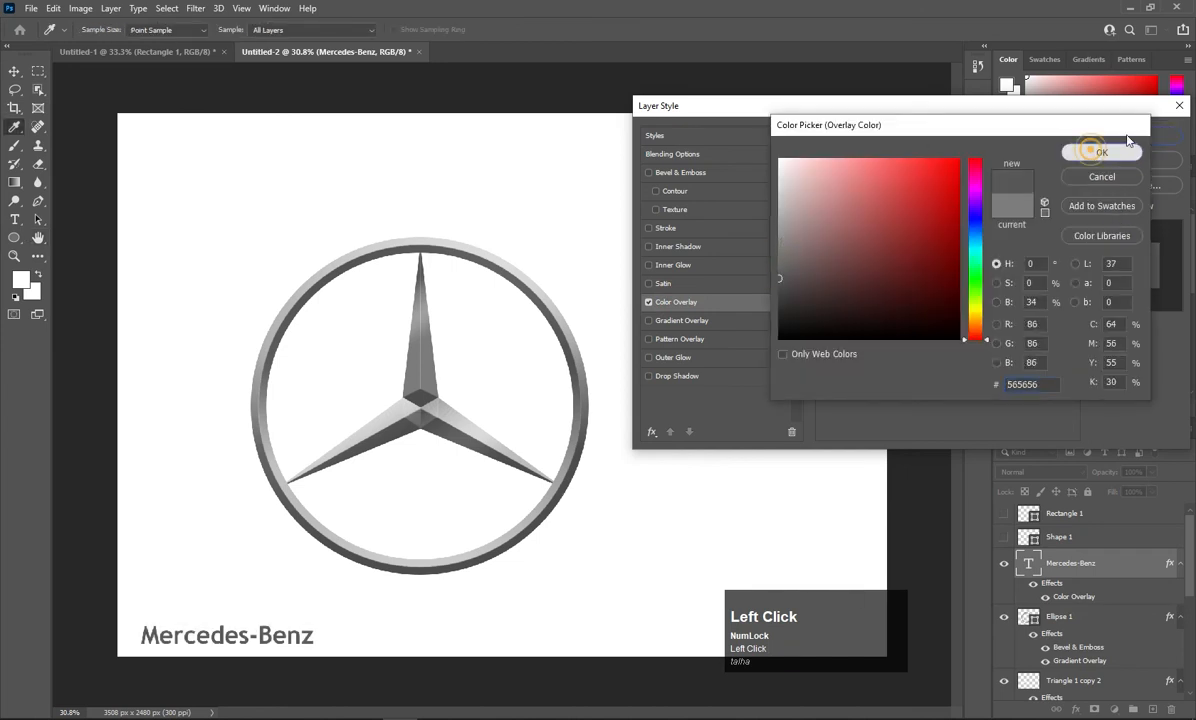
left_click(1101, 152)
left_click(1165, 135)
left_click_drag(595, 246, 332, 530)
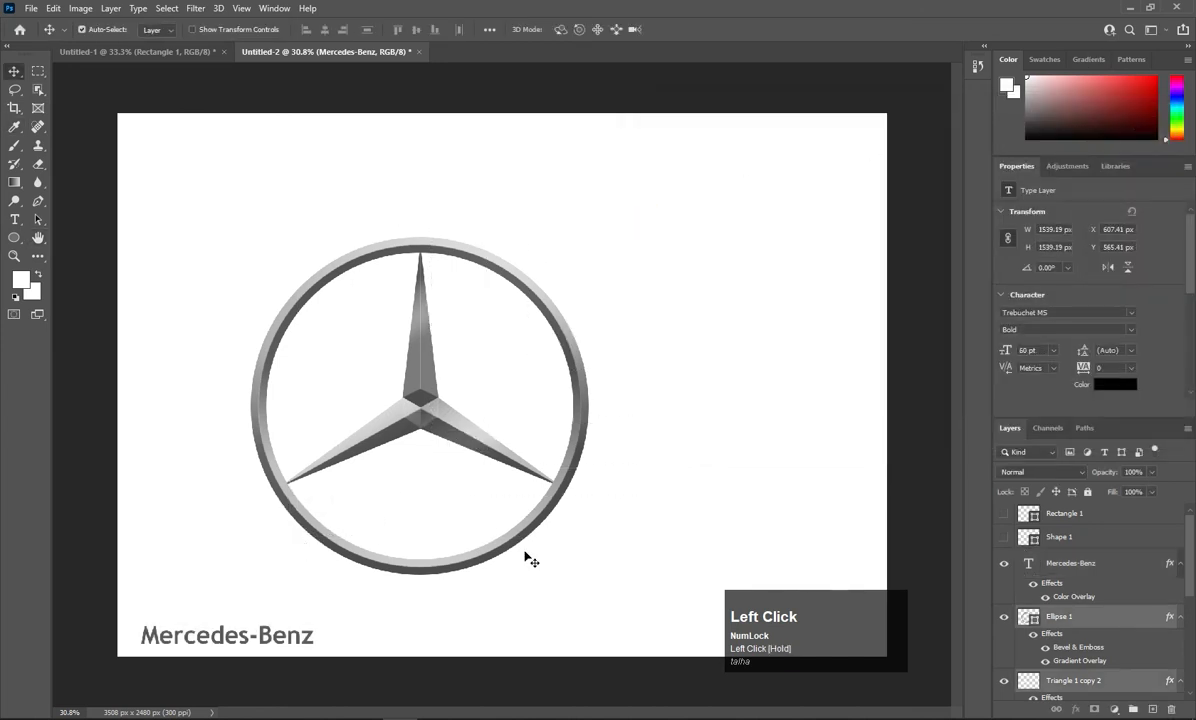
Scale the ring and star together to about 905 px across and move them toward the canvas centre.
key("ctrl+t")
left_click(587, 572)
left_click_drag(586, 565, 493, 415)
left_click_drag(354, 353, 502, 344)
key("Return")
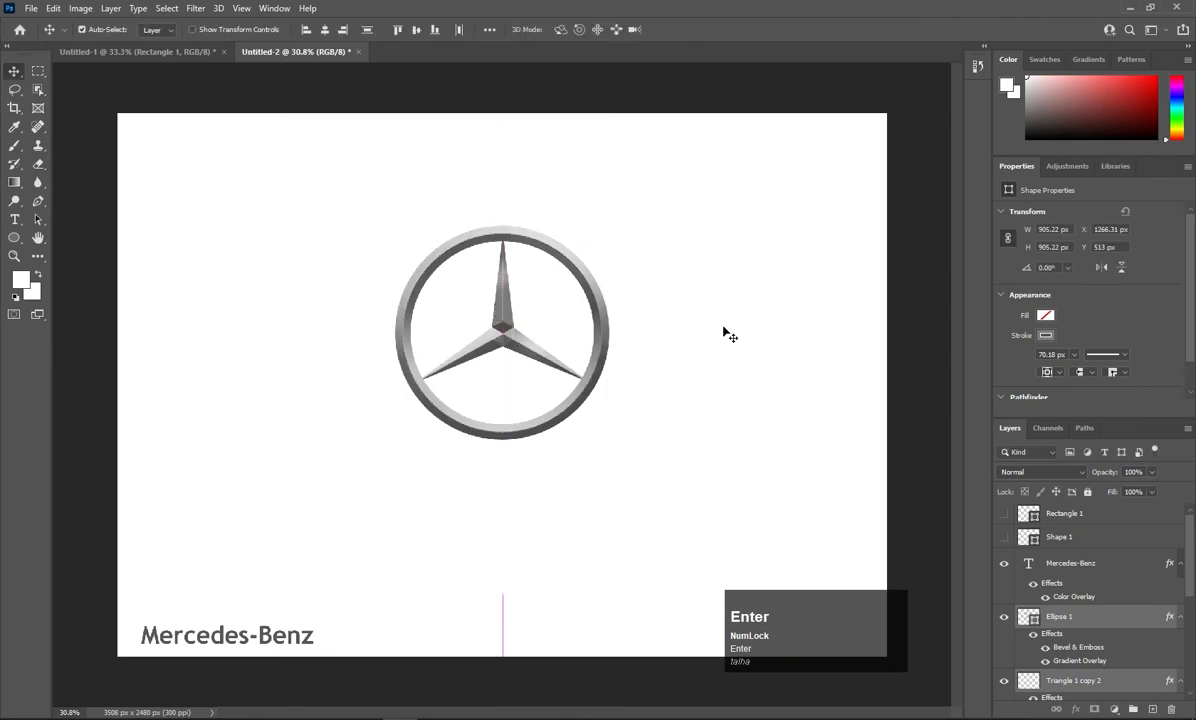